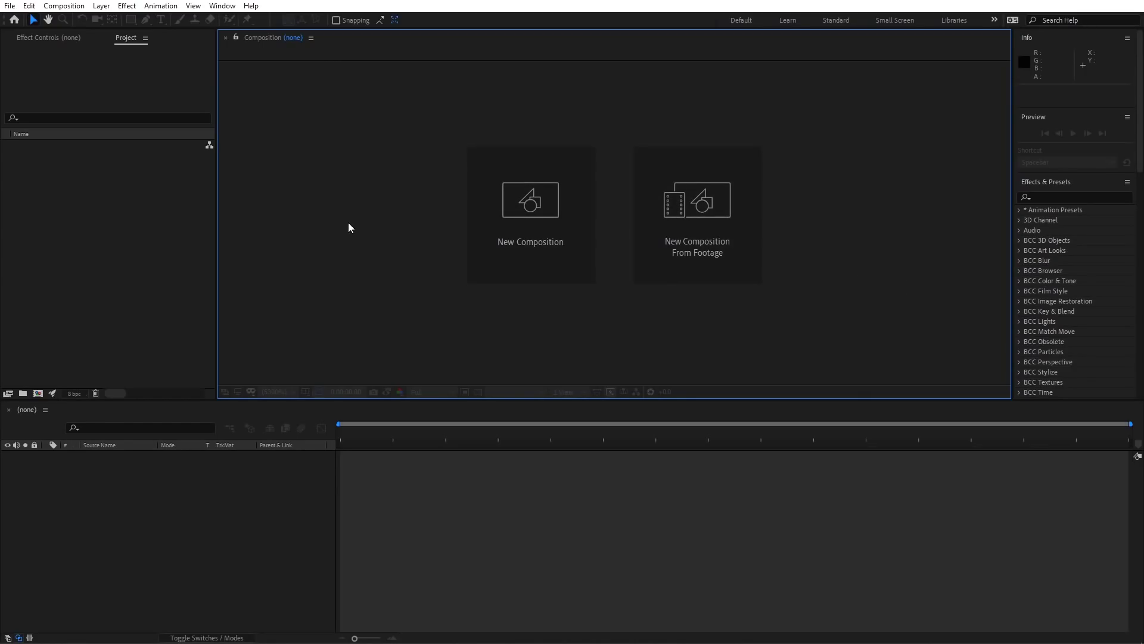
Create a 1080 × 1080 px composition at 29.97 fps and turn the disabled preview refresh back on.
click(518, 260)
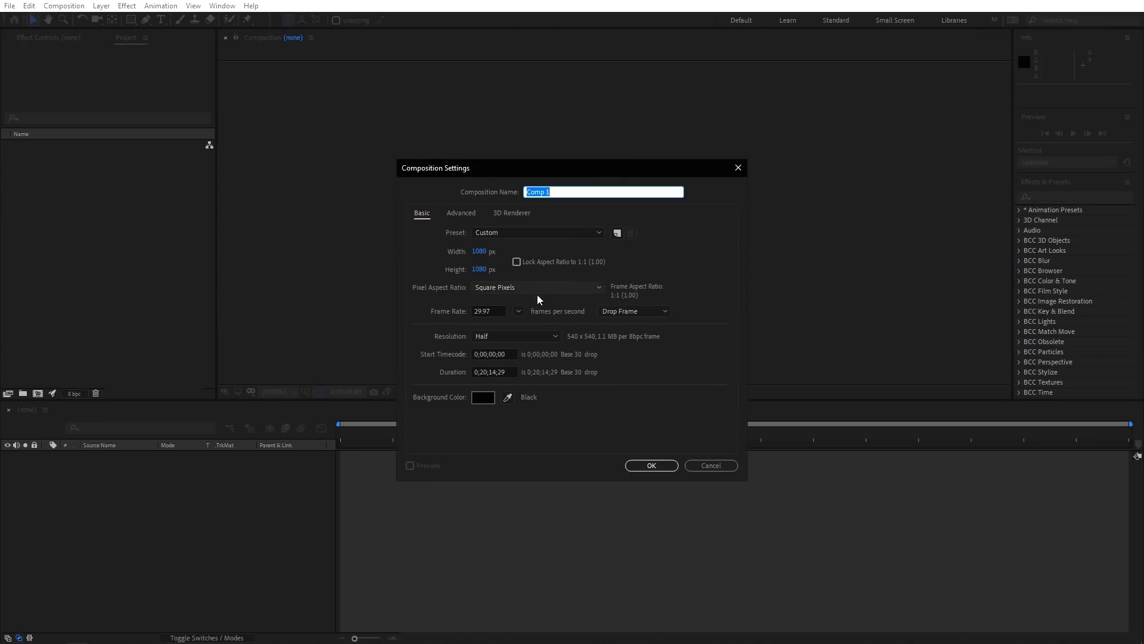
click(653, 465)
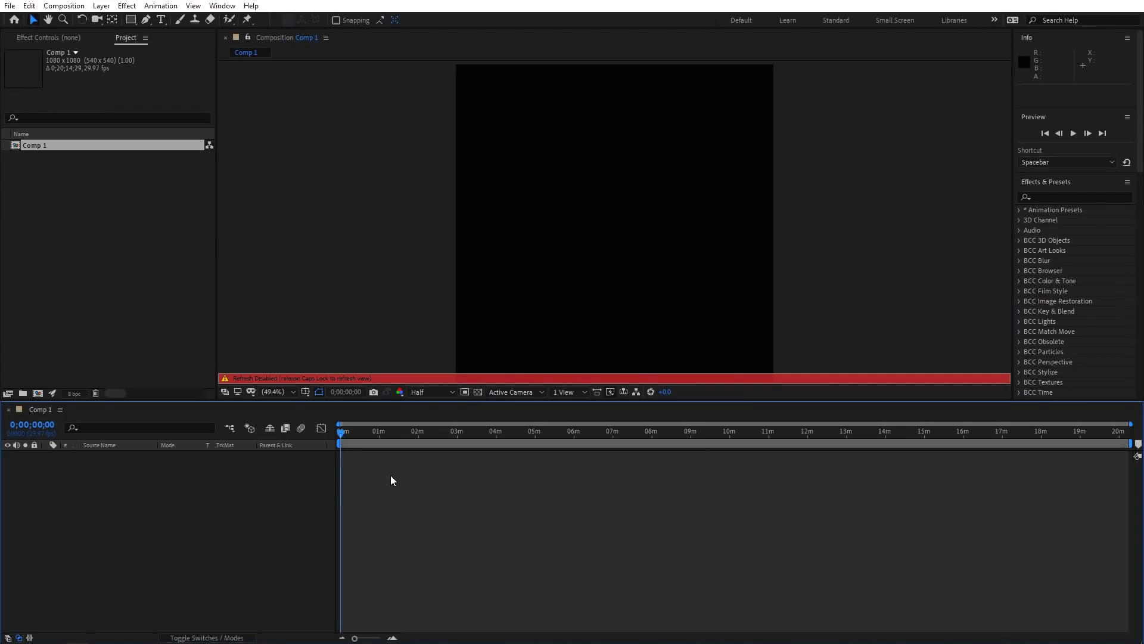
key(Caps_Lock)
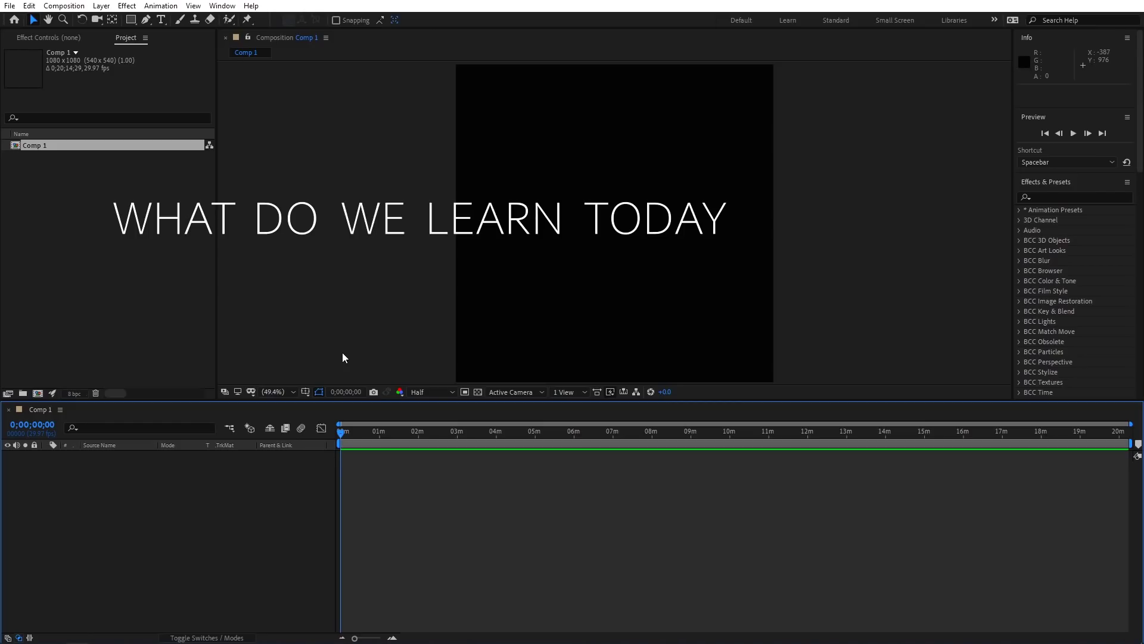
Import the video Naruto Shippuden - 478 The Unison Sign.mp4 and add it to Comp 1.
key(ctrl+i)
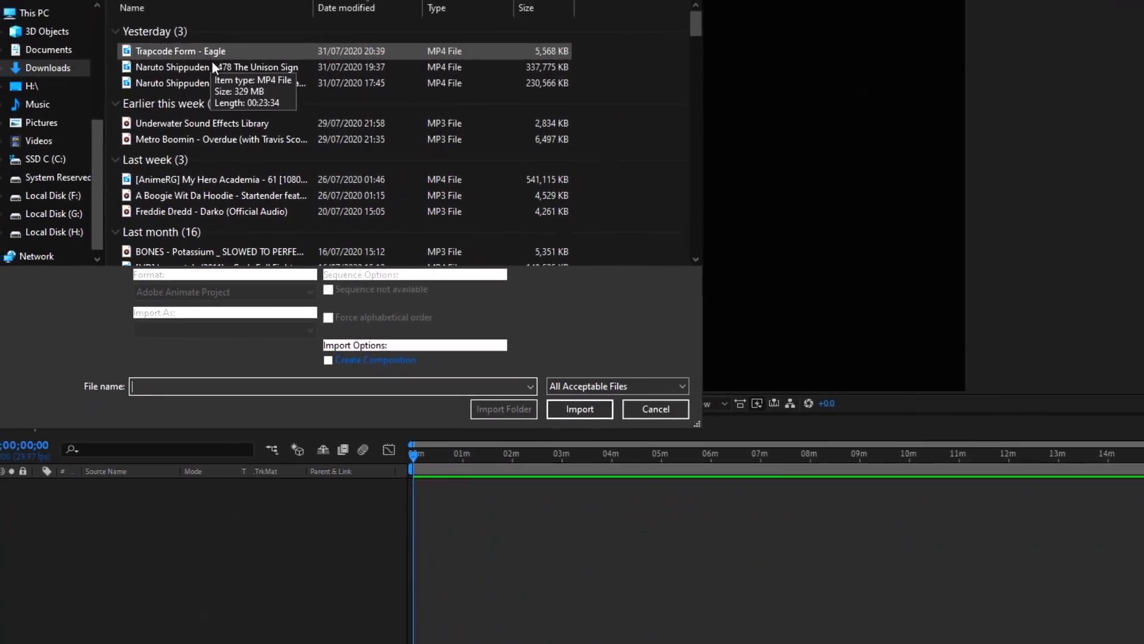
double_click(230, 70)
Trim the video layer's start at about 0;00;58;15 and move the clip to the beginning of the composition.
drag(354, 440, 492, 445)
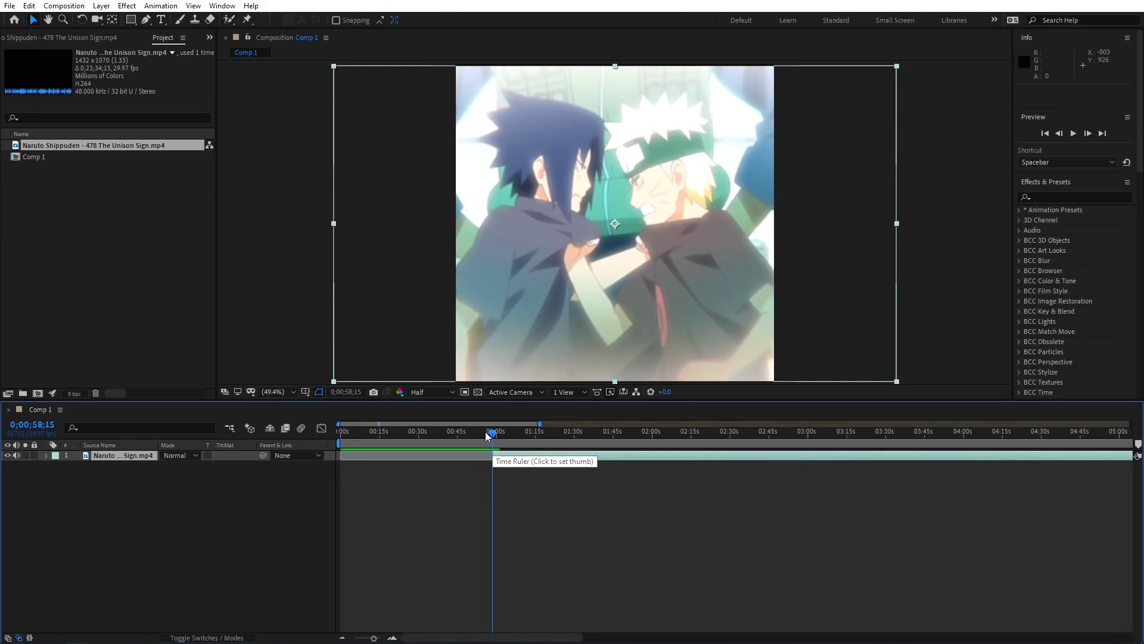
mouse_move(486, 436)
mouse_down()
mouse_move(441, 439)
mouse_move(492, 444)
mouse_up()
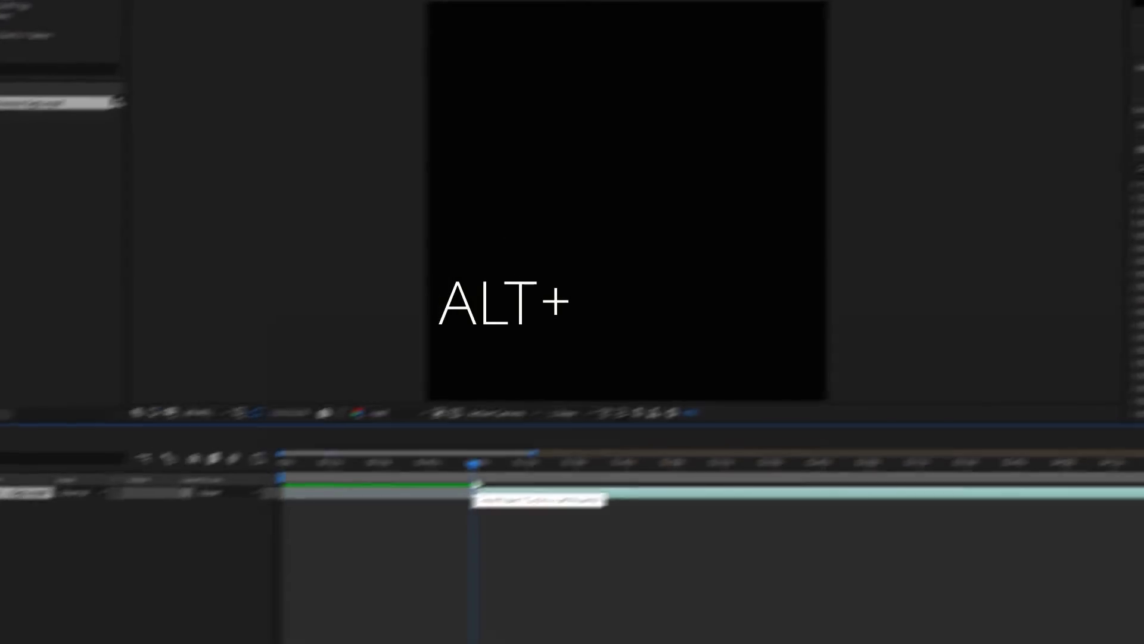
drag(487, 427, 237, 468)
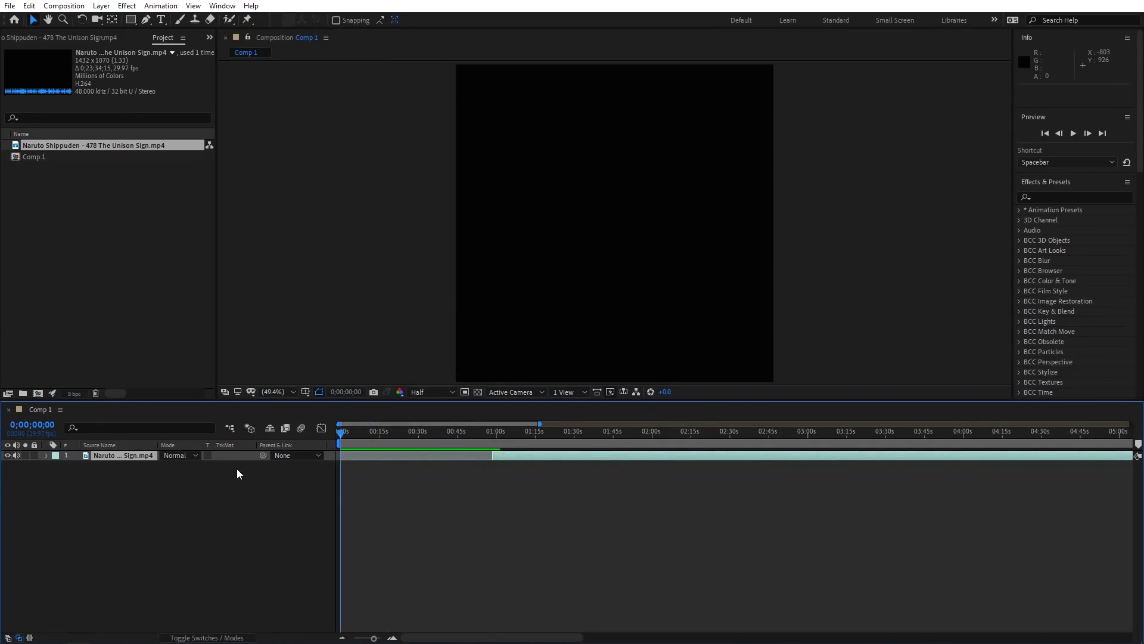
Split the video layer at the scene change, frame 0;00;01;26.
mouse_move(346, 440)
mouse_down()
mouse_move(362, 434)
mouse_move(350, 433)
mouse_up()
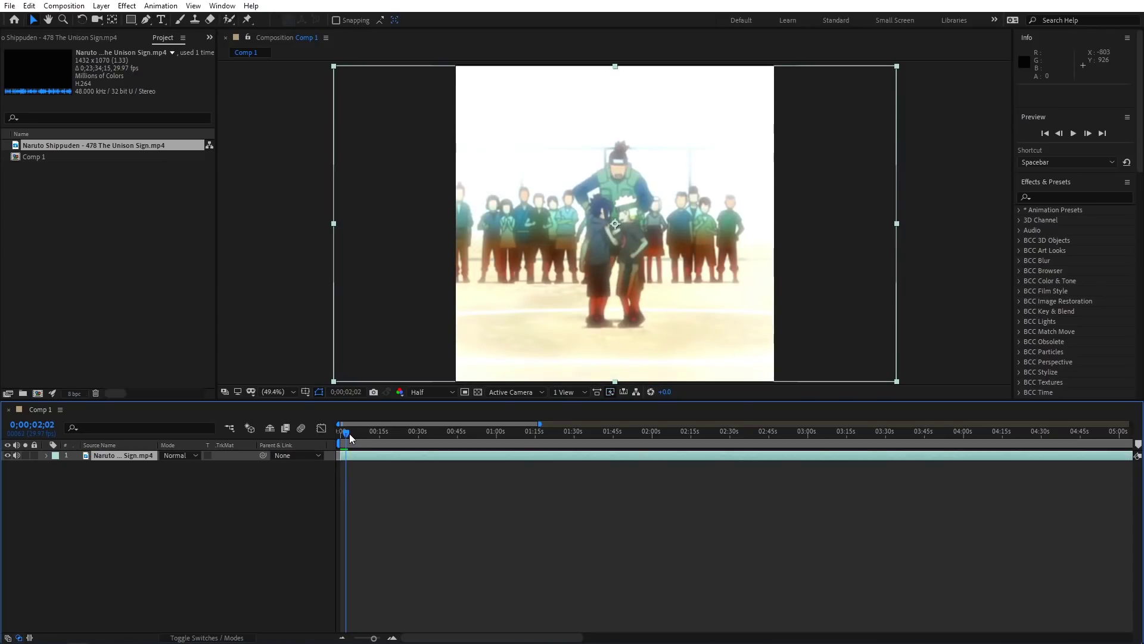
click(350, 433)
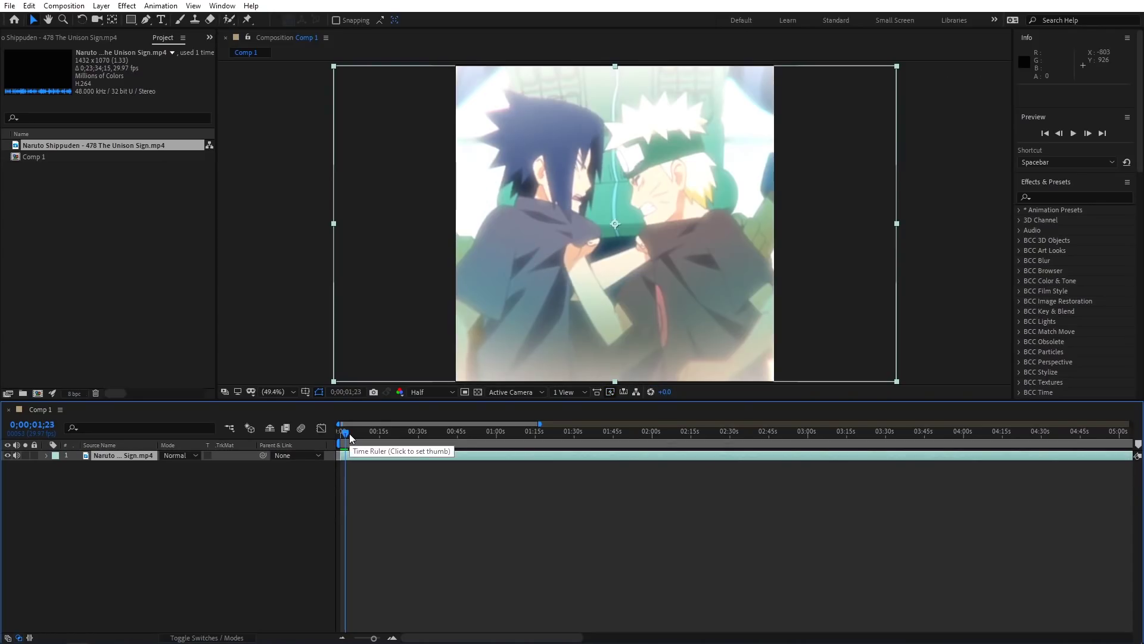
key(Page_Down)
key(Page_Down)
key(Page_Down)
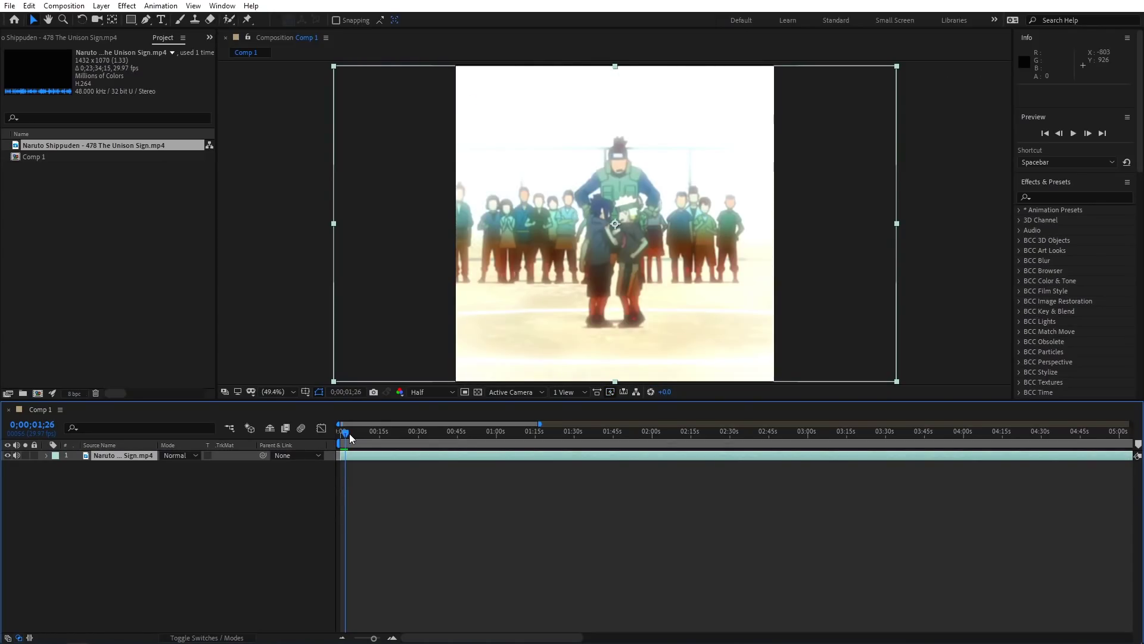
key(ctrl+d)
Trim the end of the second clip at about 0;00;04;04, and return to the start of the composition.
drag(350, 434, 352, 435)
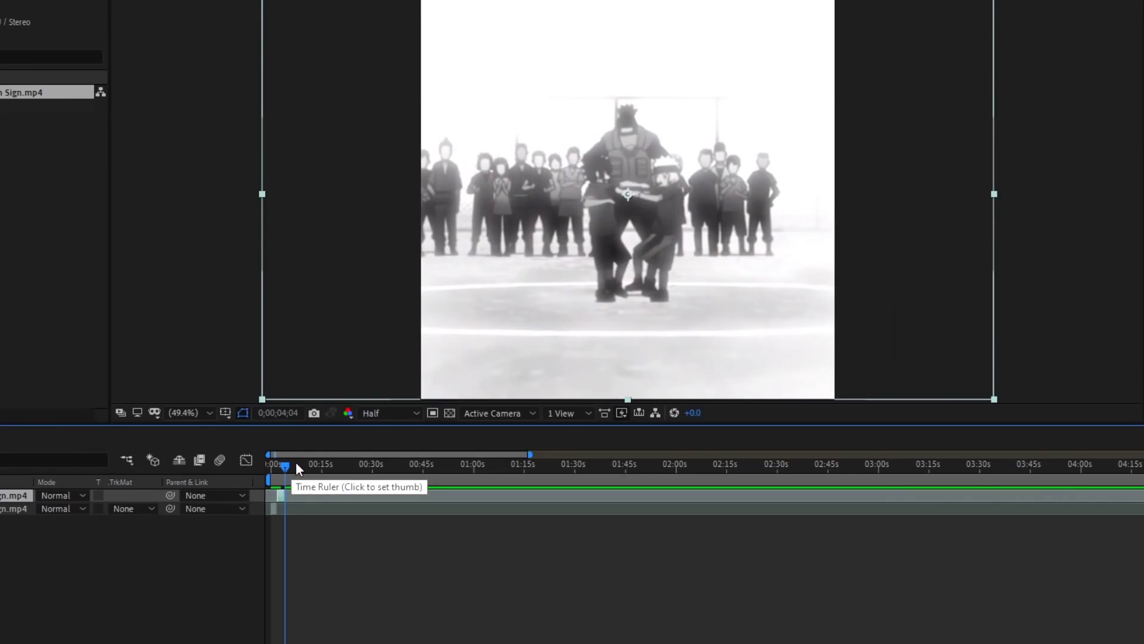
click(339, 433)
click(393, 637)
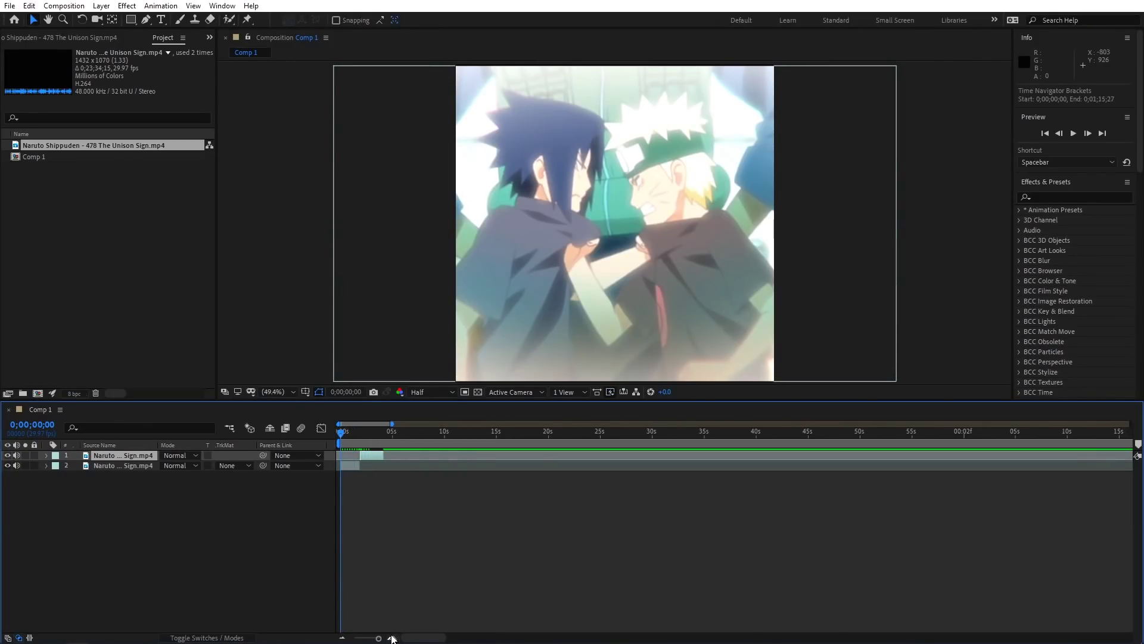
click(392, 637)
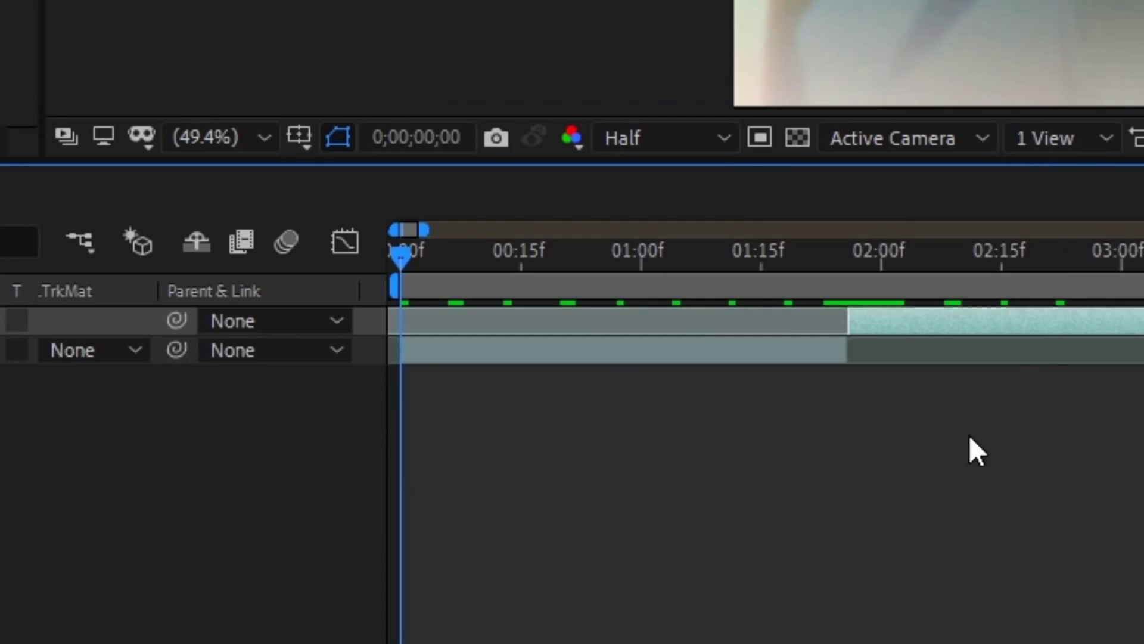
Play back the two trimmed clips from the start to check the cut between them.
key(space)
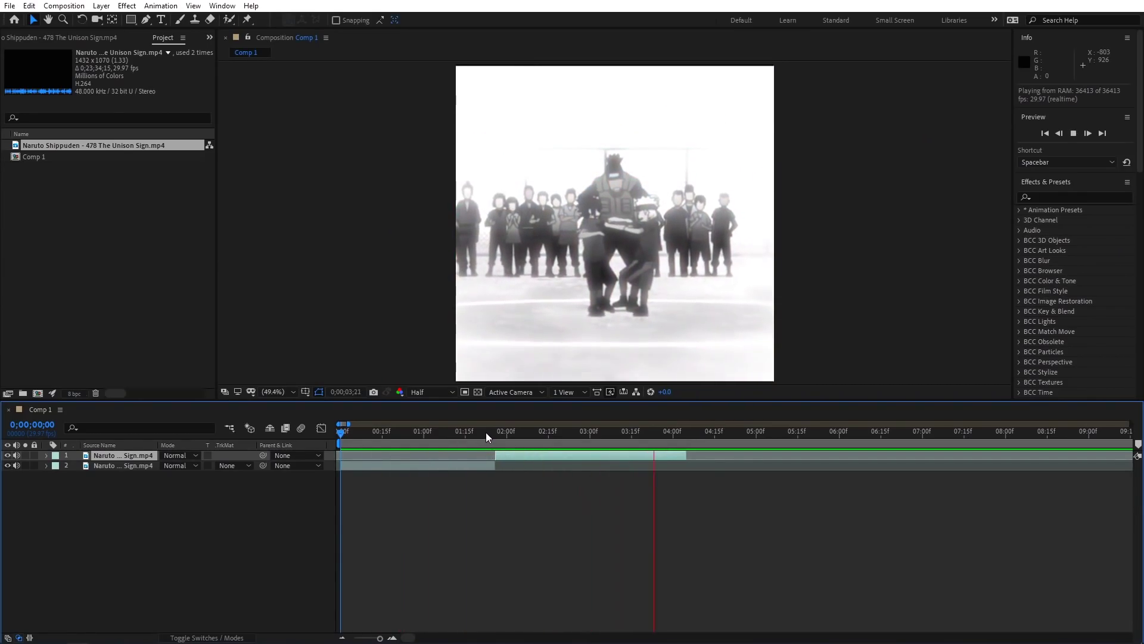
click(485, 431)
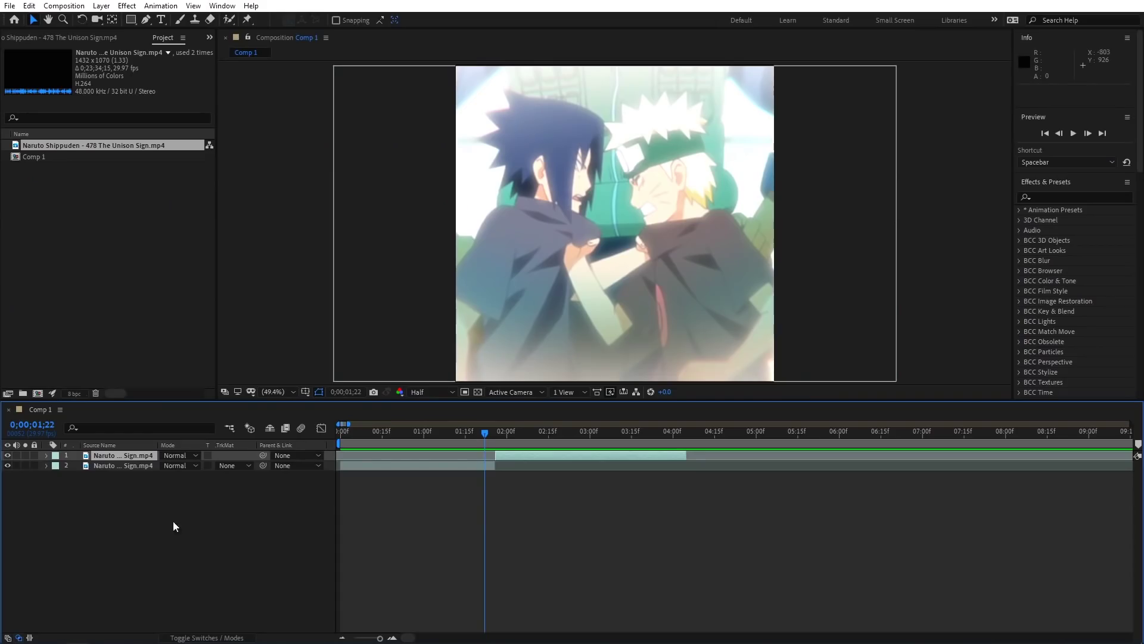
key(Home)
key(space)
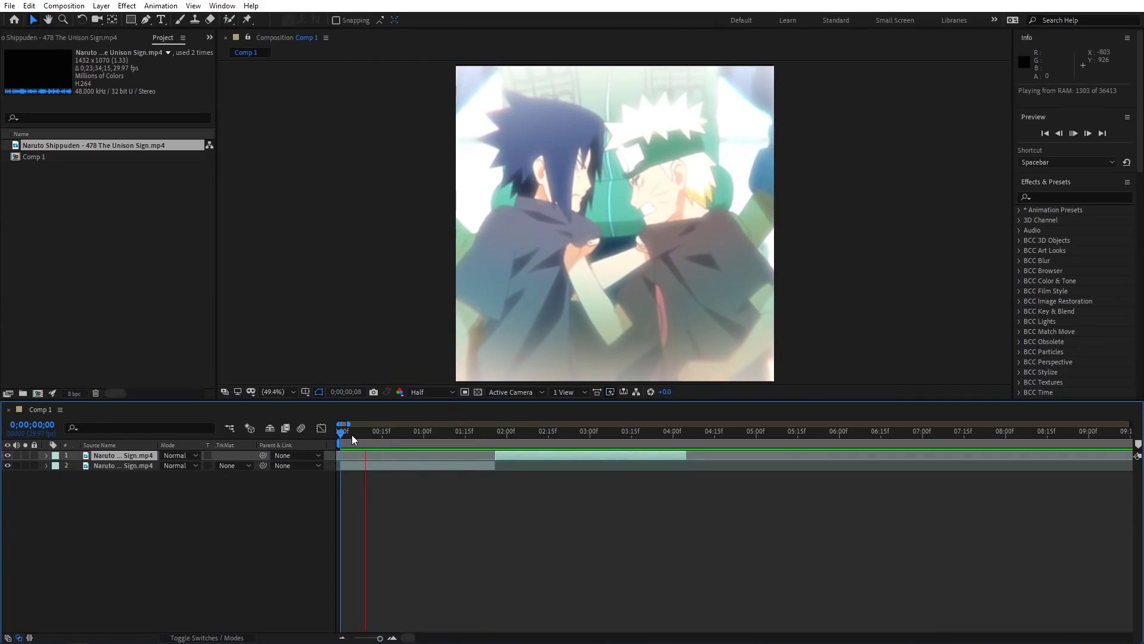
key(space)
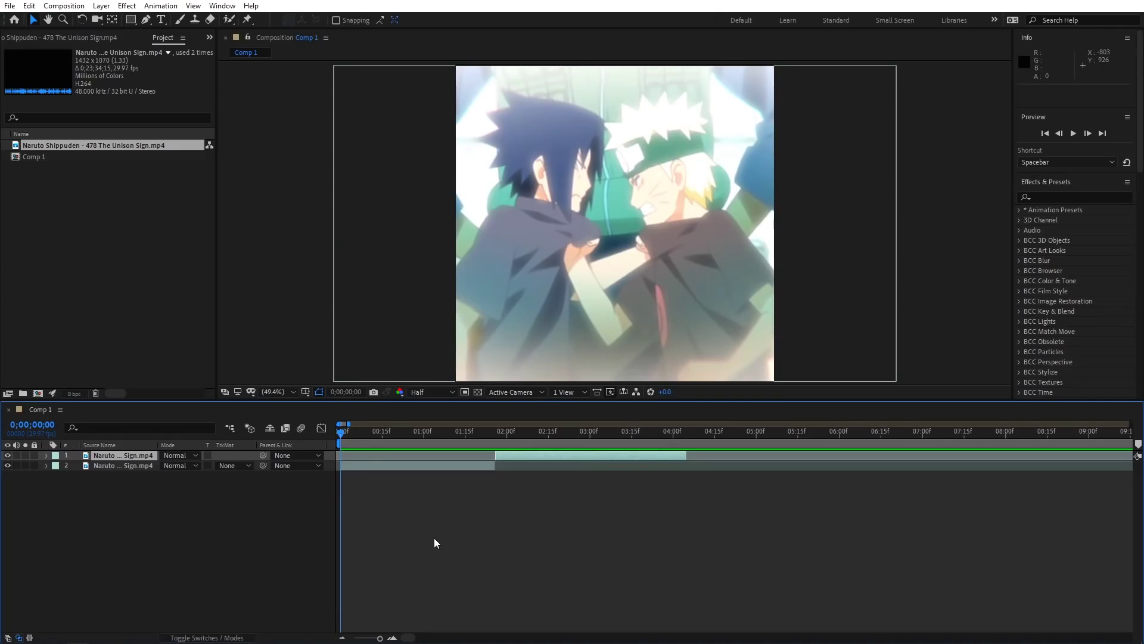
Import the song KAMIYADA - PRODUCT OF DRUGS.mp3 and place it beneath the two video layers.
double_click(149, 288)
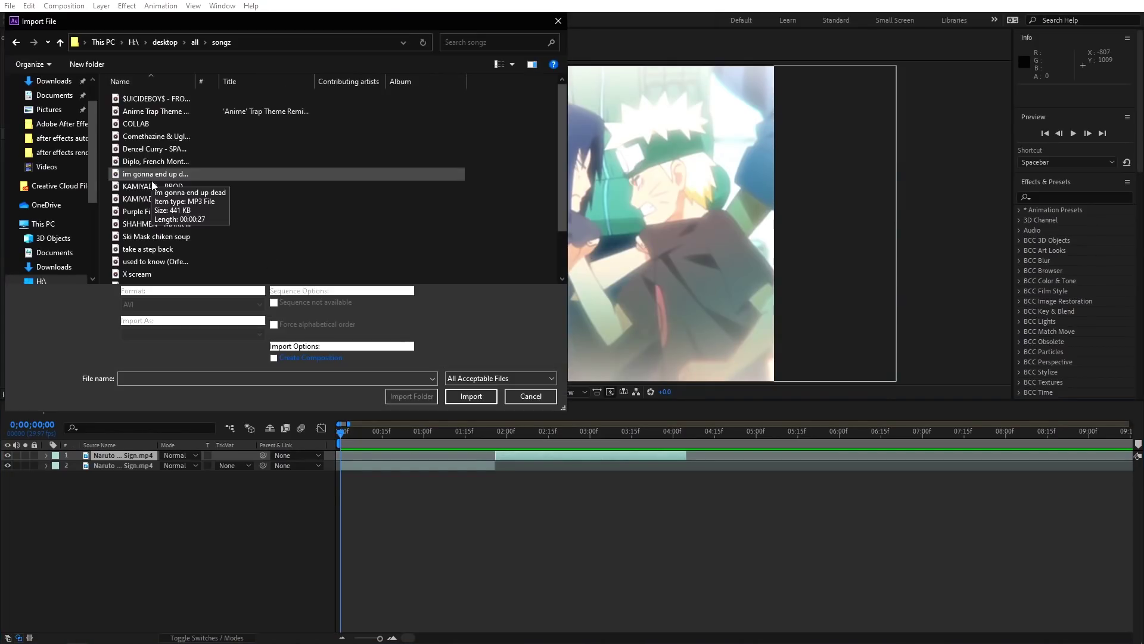
double_click(158, 202)
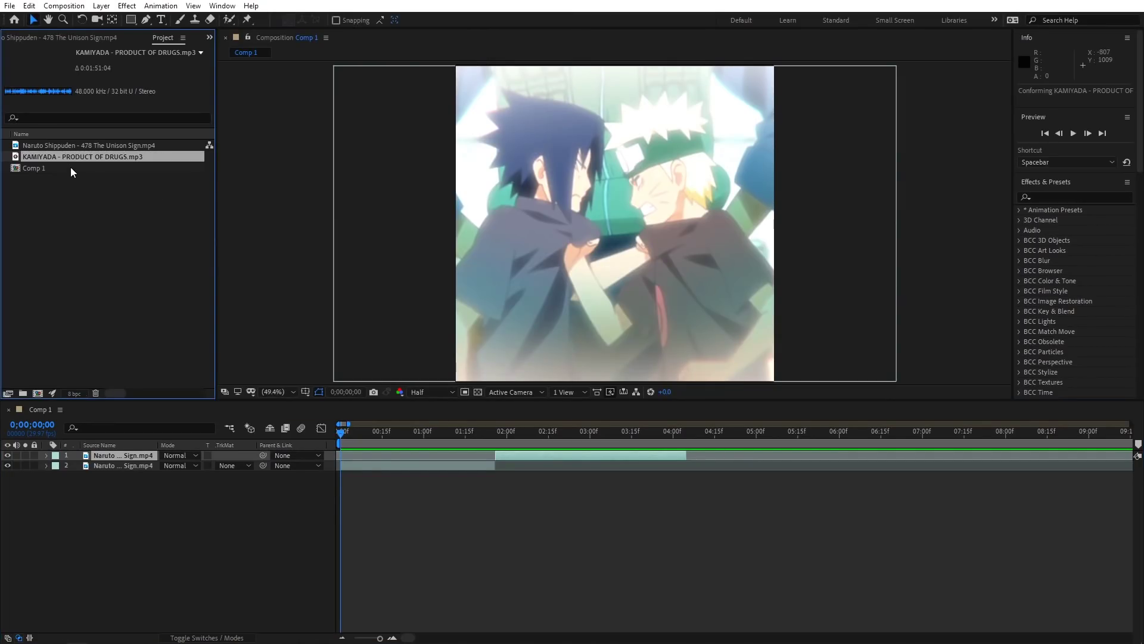
drag(70, 161, 99, 476)
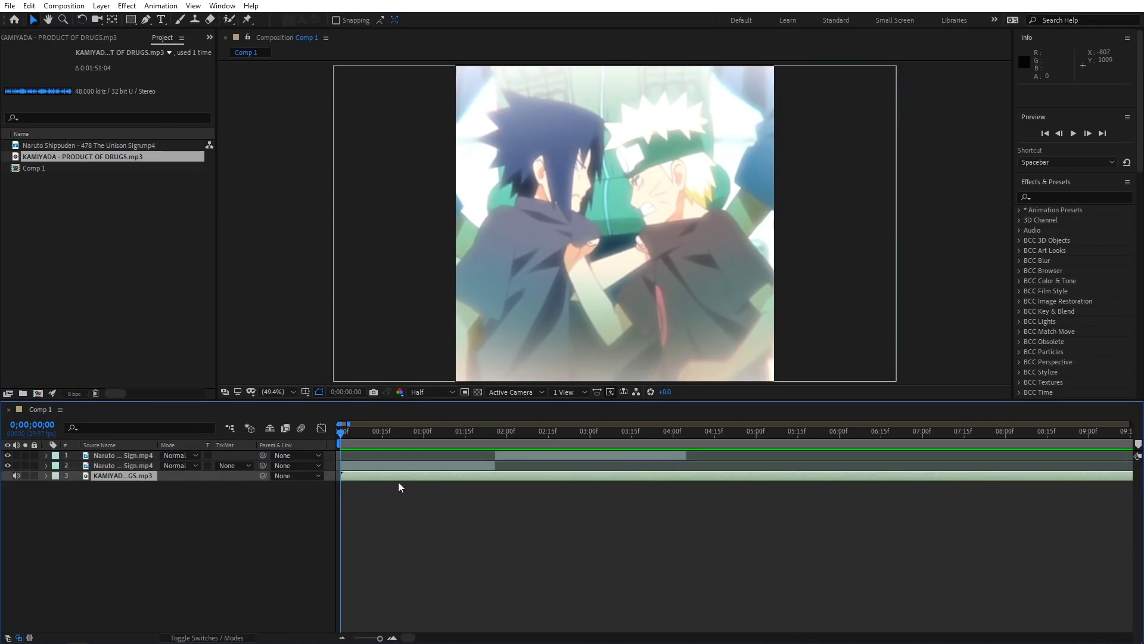
Reveal the song layer's waveform and shift the audio so a beat lands on the cut between the clips.
key(l)
click(67, 496)
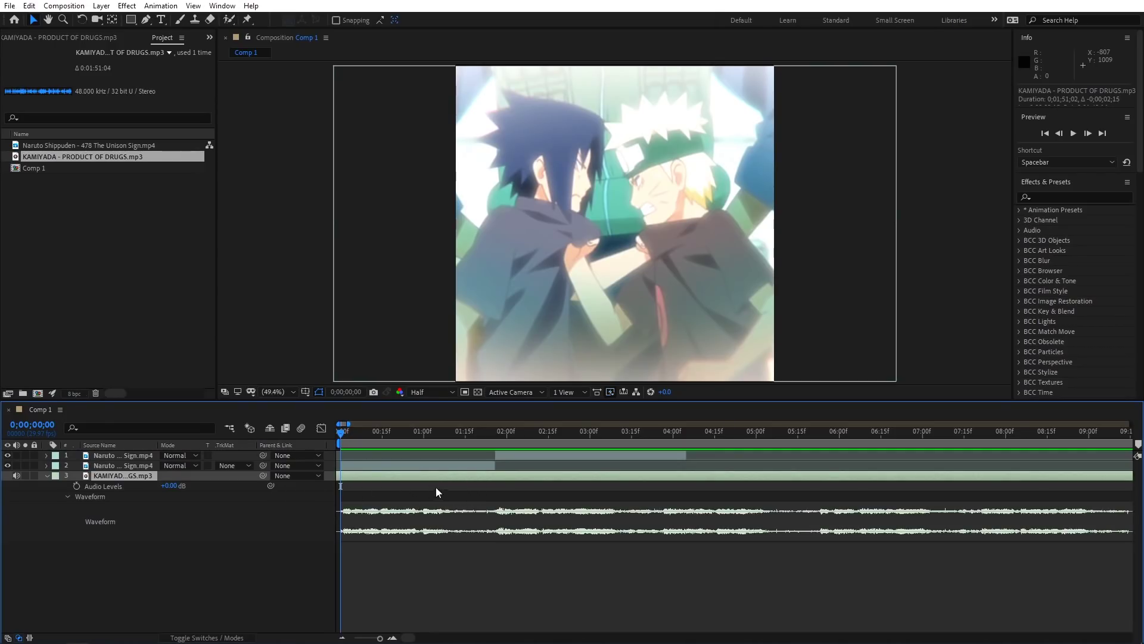
key(space)
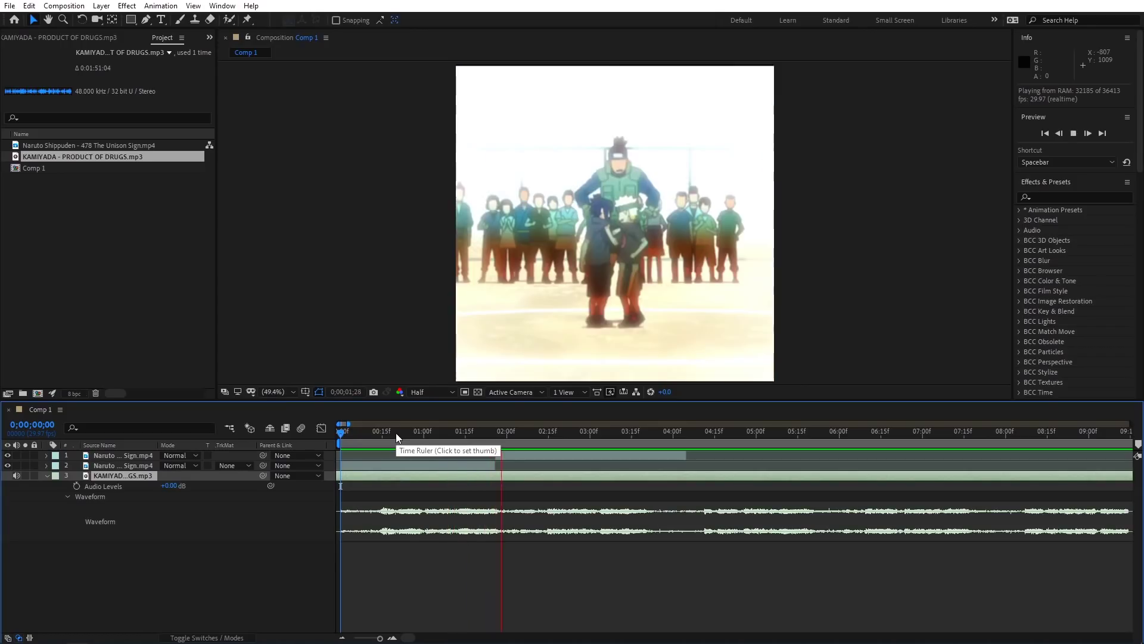
drag(403, 444, 518, 477)
click(495, 431)
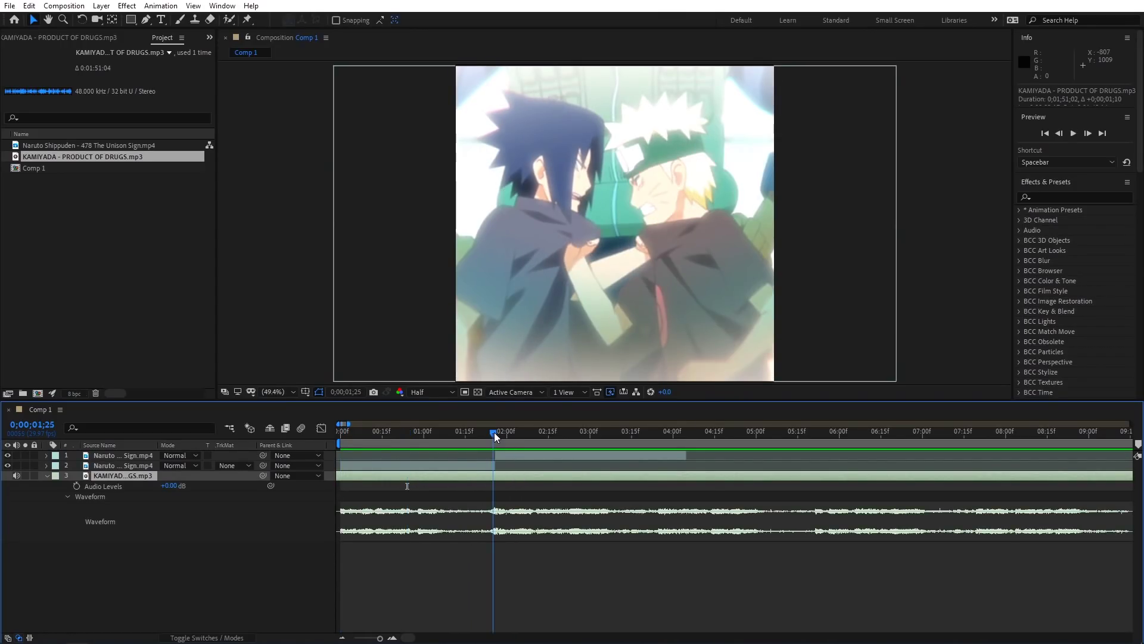
Play back the composition from the start to check the song's timing against the cut.
key(space)
key(space)
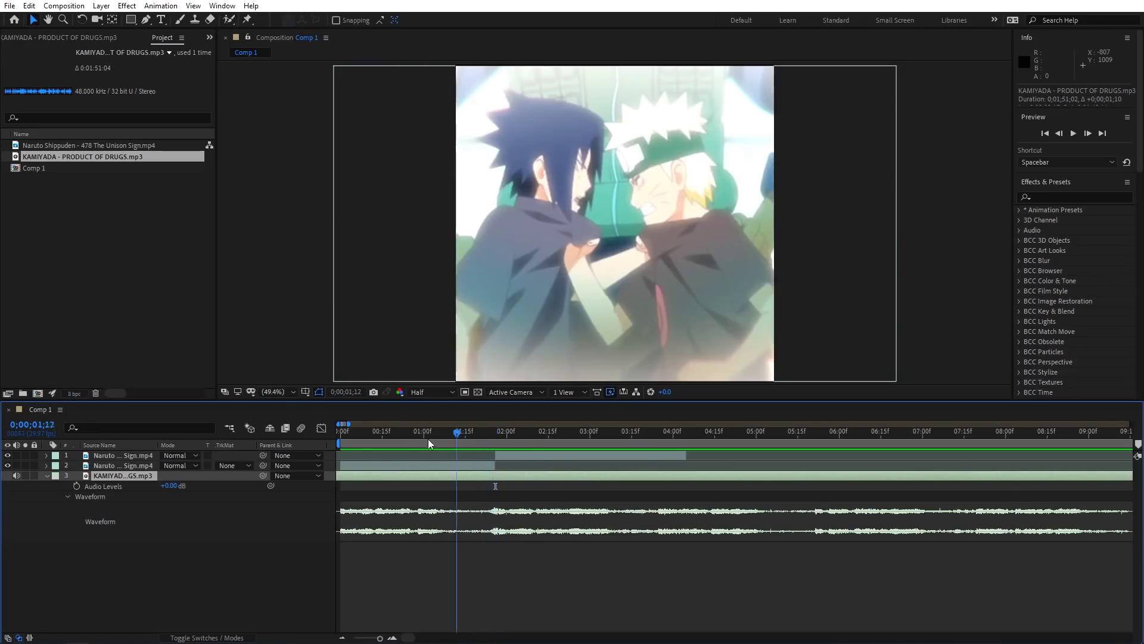
key(Home)
key(space)
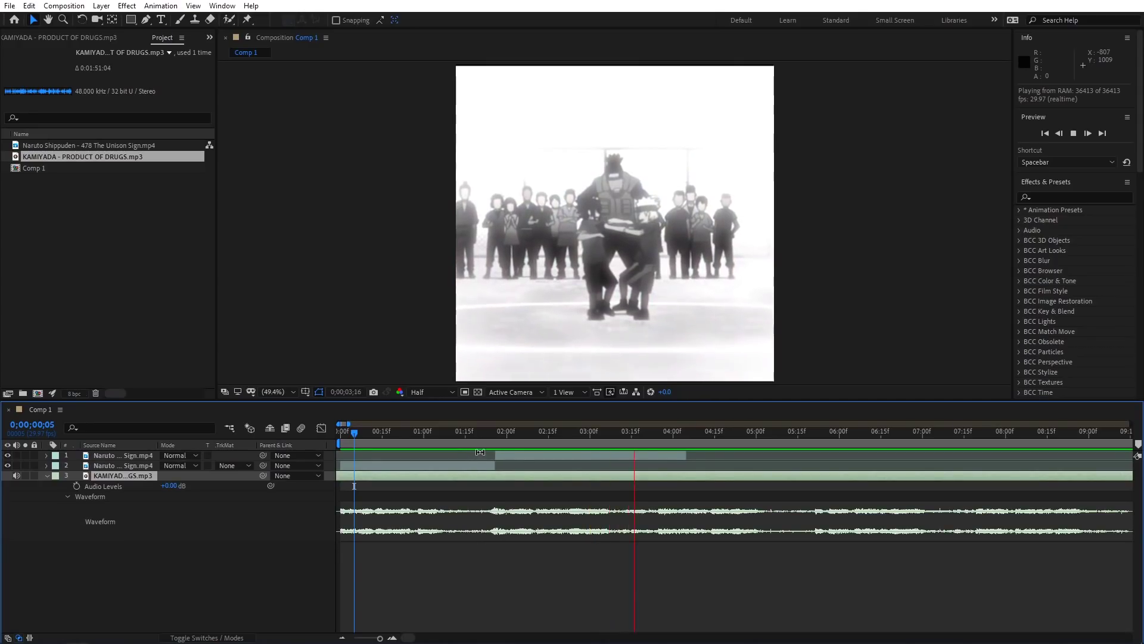
Shorten the second clip so it ends on the next beat, at about 0;00;03;26.
click(664, 432)
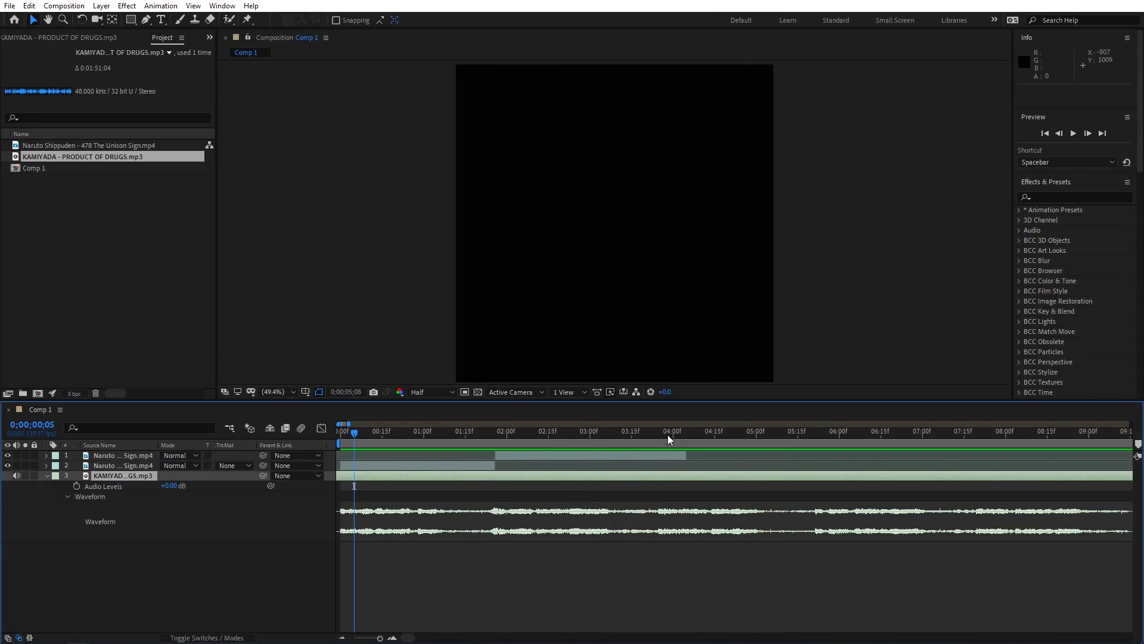
click(655, 455)
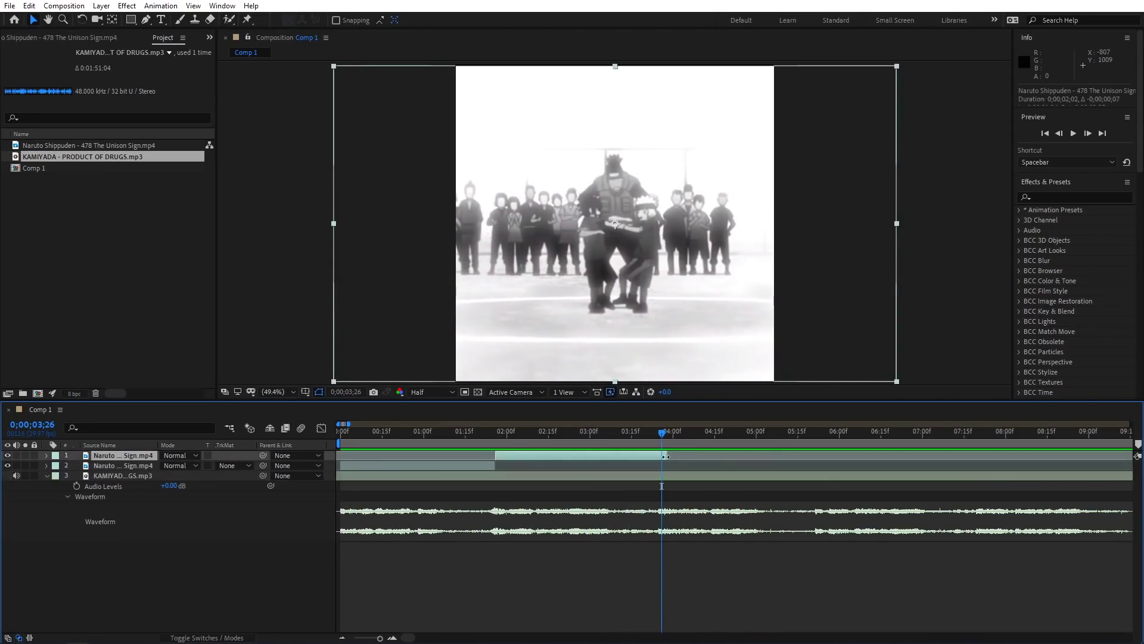
key(Home)
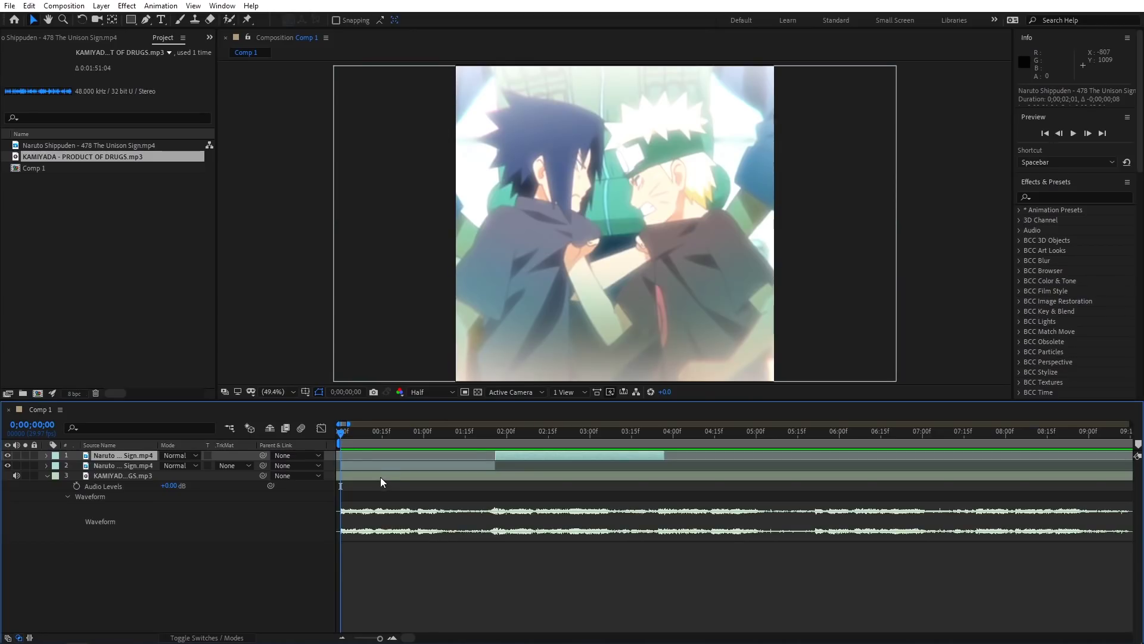
Pre-compose the two video layers as Pre-comp 1, moving all attributes into the new composition.
drag(378, 437, 664, 439)
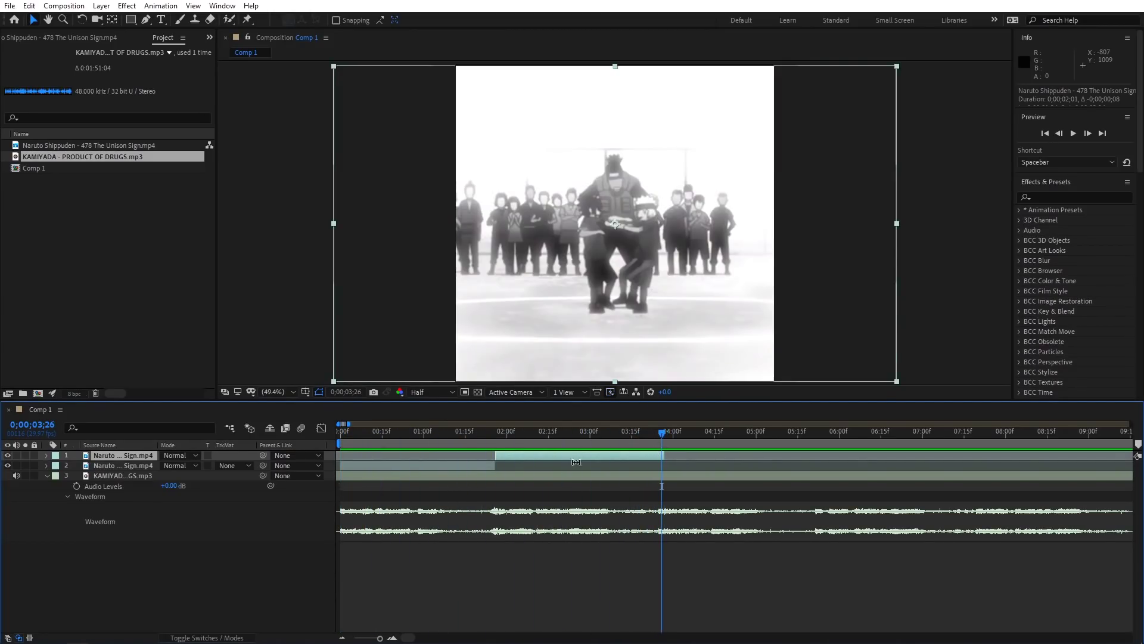
shift+click(486, 469)
key(ctrl+shift+c)
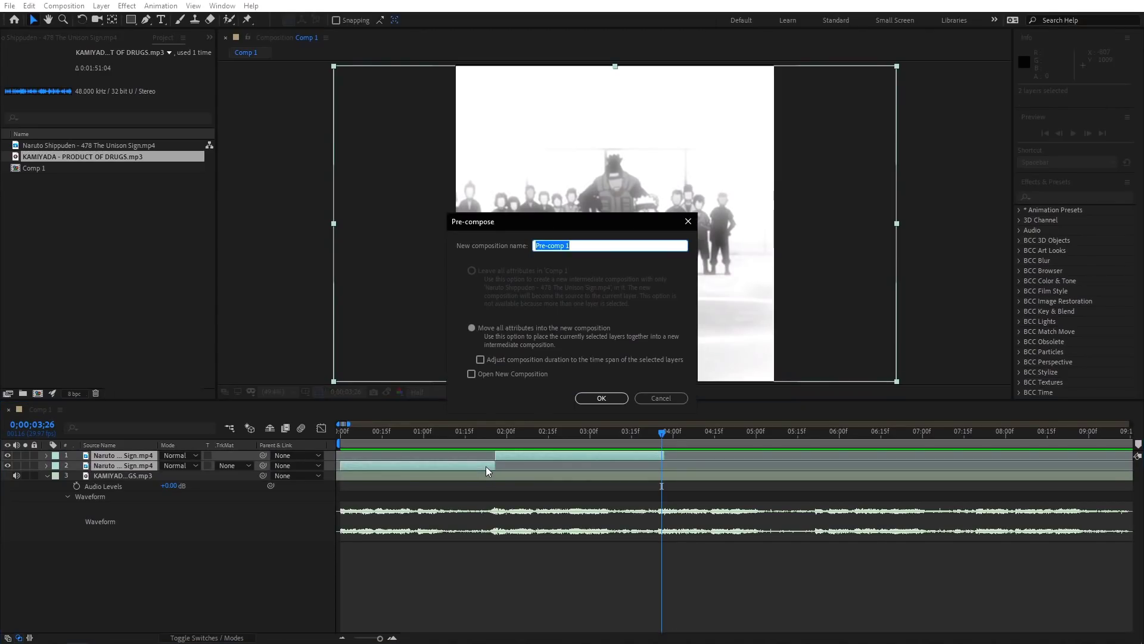
key(Return)
Split the Pre-comp 1 layer at the scene change, about 0;00;01;26.
click(495, 435)
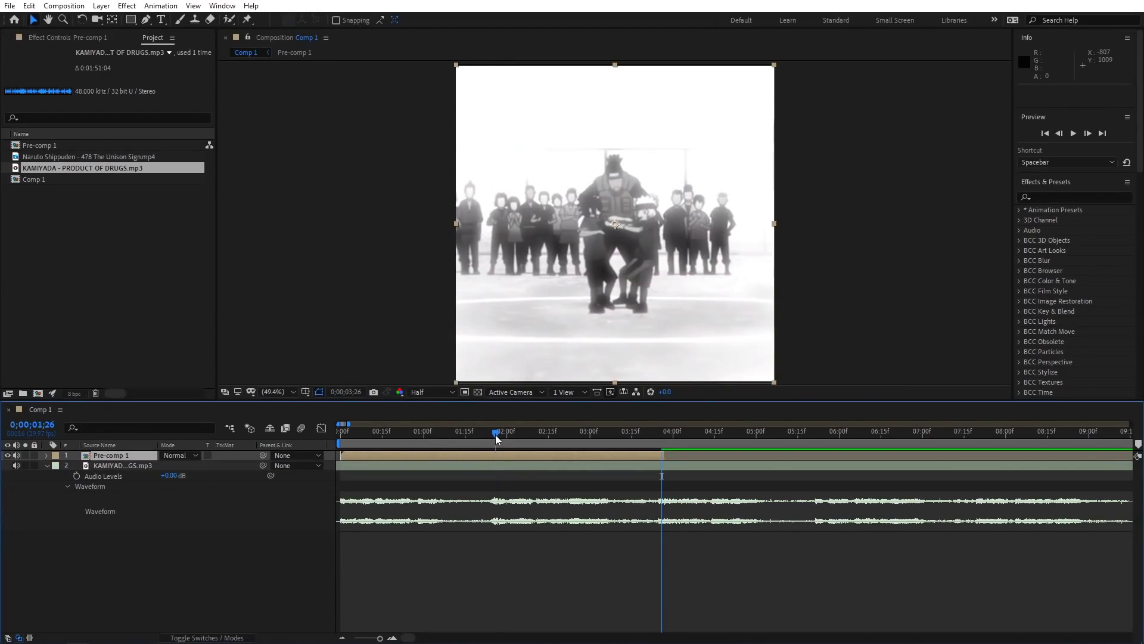
drag(496, 434, 494, 434)
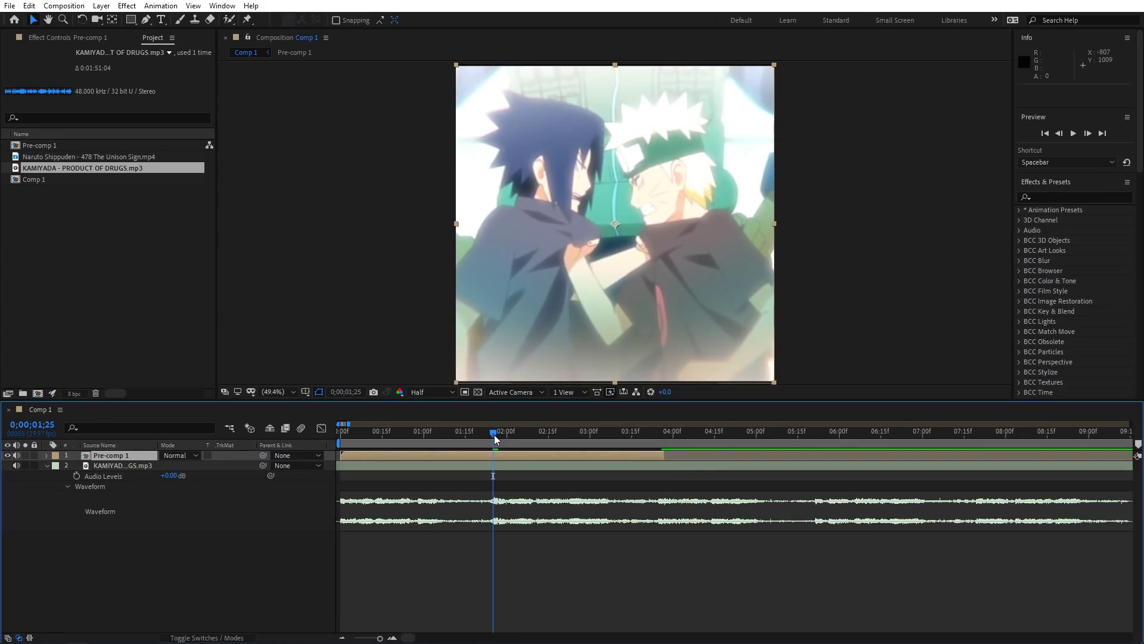
drag(494, 435, 417, 466)
key(ctrl+shift+d)
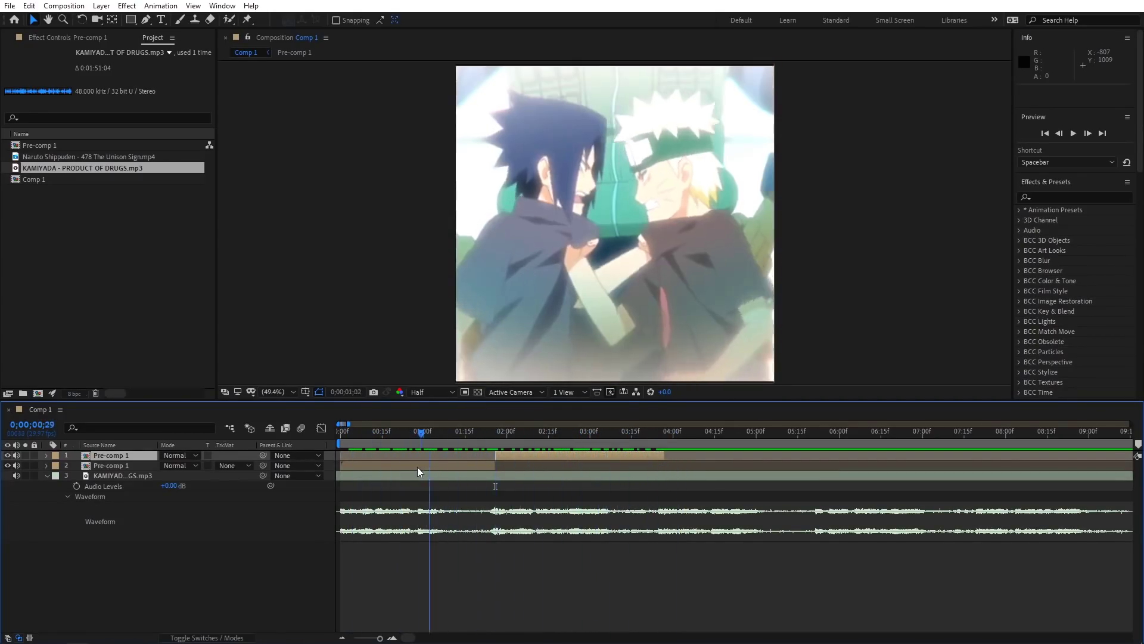
Keyframe the first Pre-comp 1 segment's scale from 100% at the start to 385% at 0;00;01;25.
drag(413, 427, 352, 454)
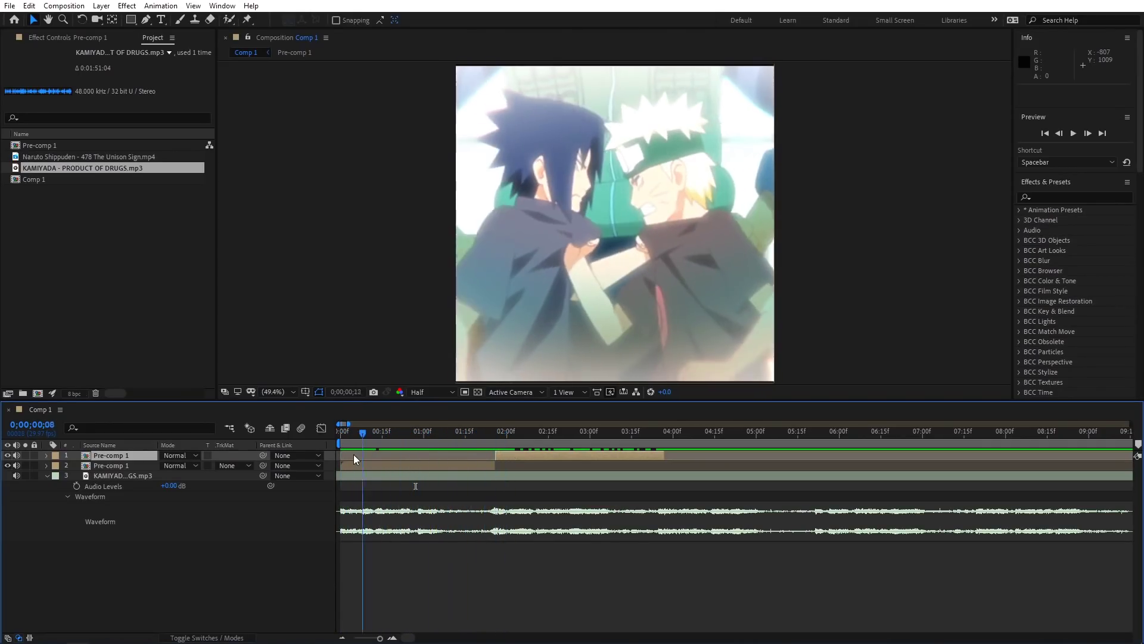
click(414, 467)
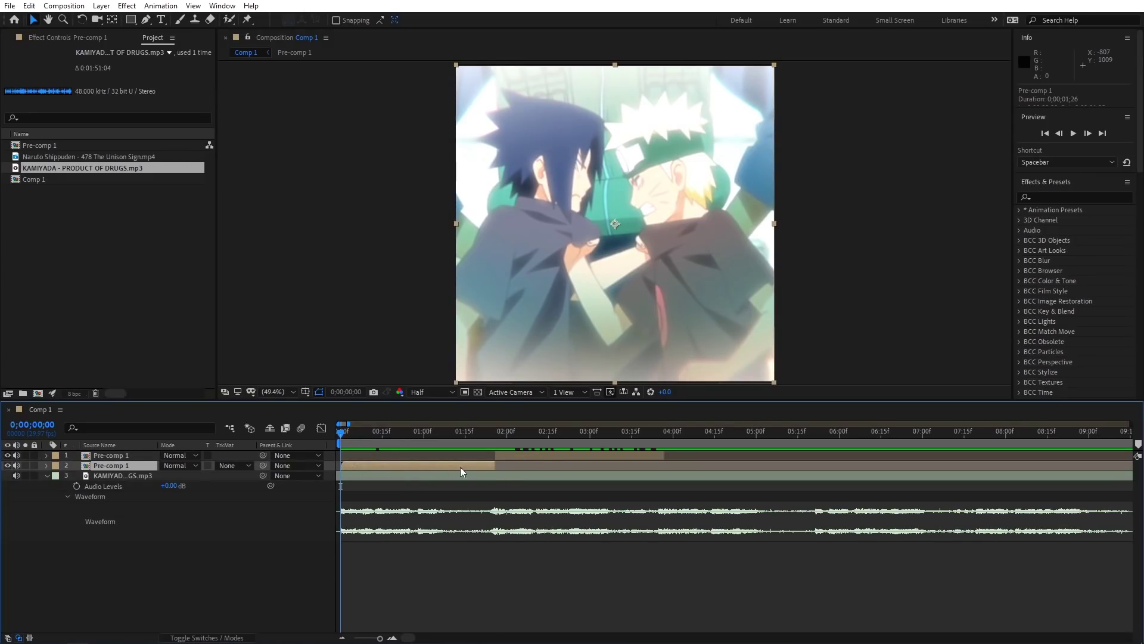
key(s)
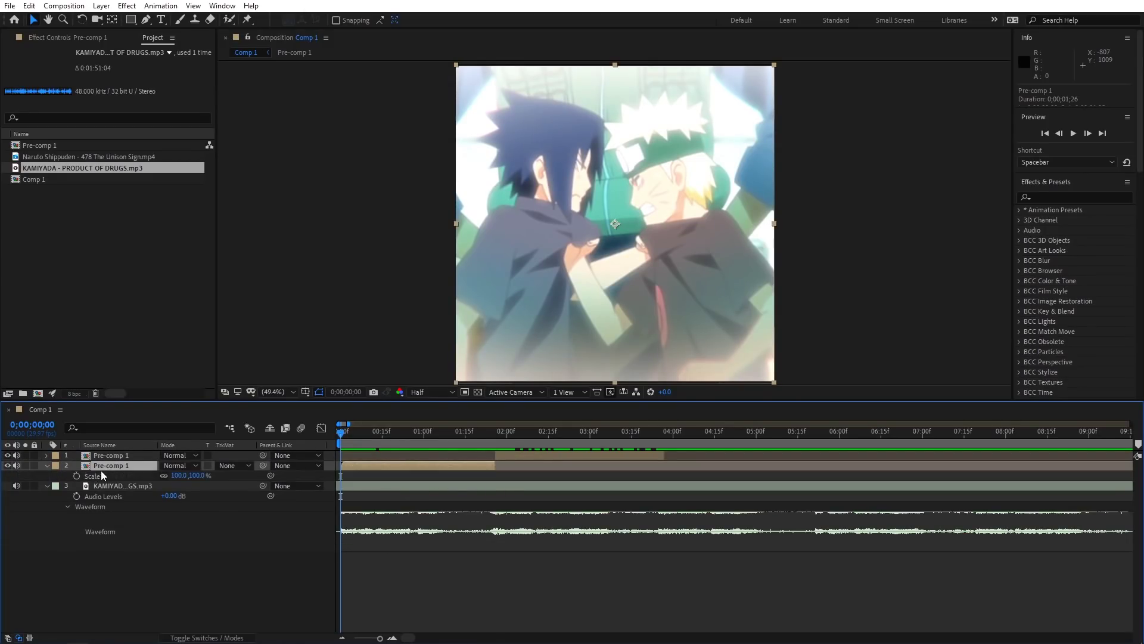
click(76, 475)
drag(409, 430, 493, 453)
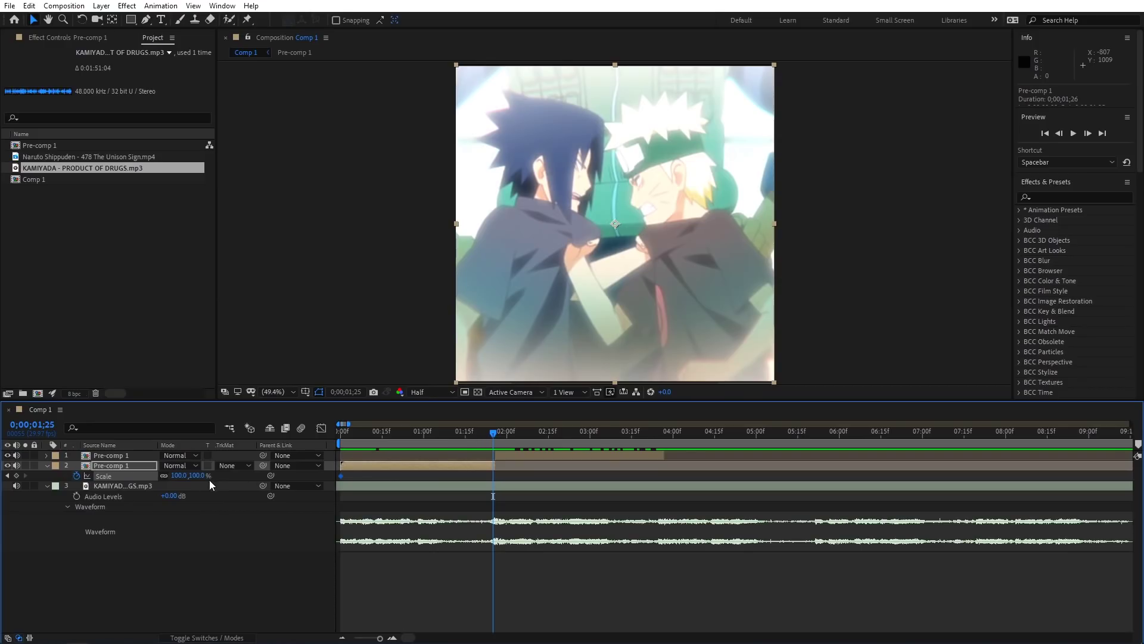
drag(199, 477, 542, 460)
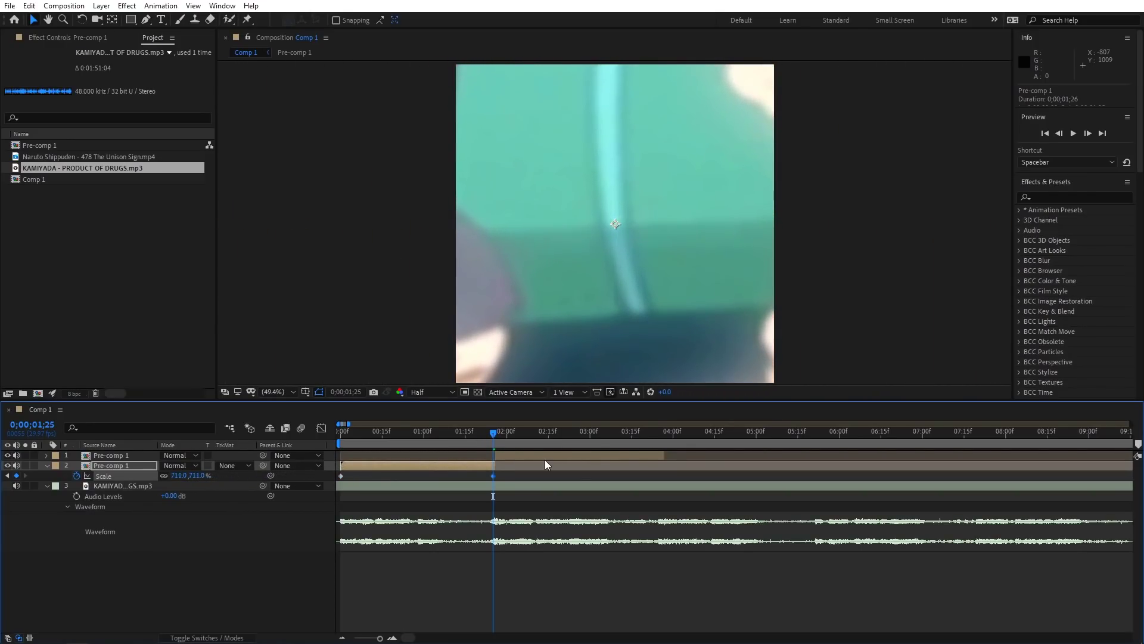
drag(199, 477, 113, 464)
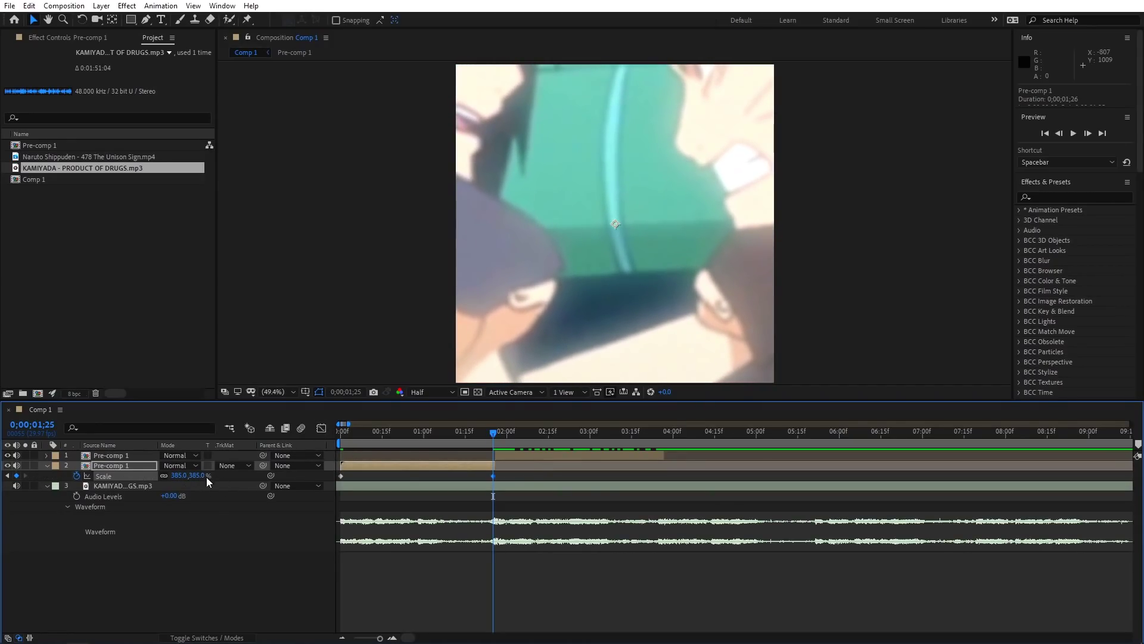
Apply Easy Ease to the first segment's scale keyframes and shape the value curve to rise slowly, then steeply at the end.
key(shift+F3)
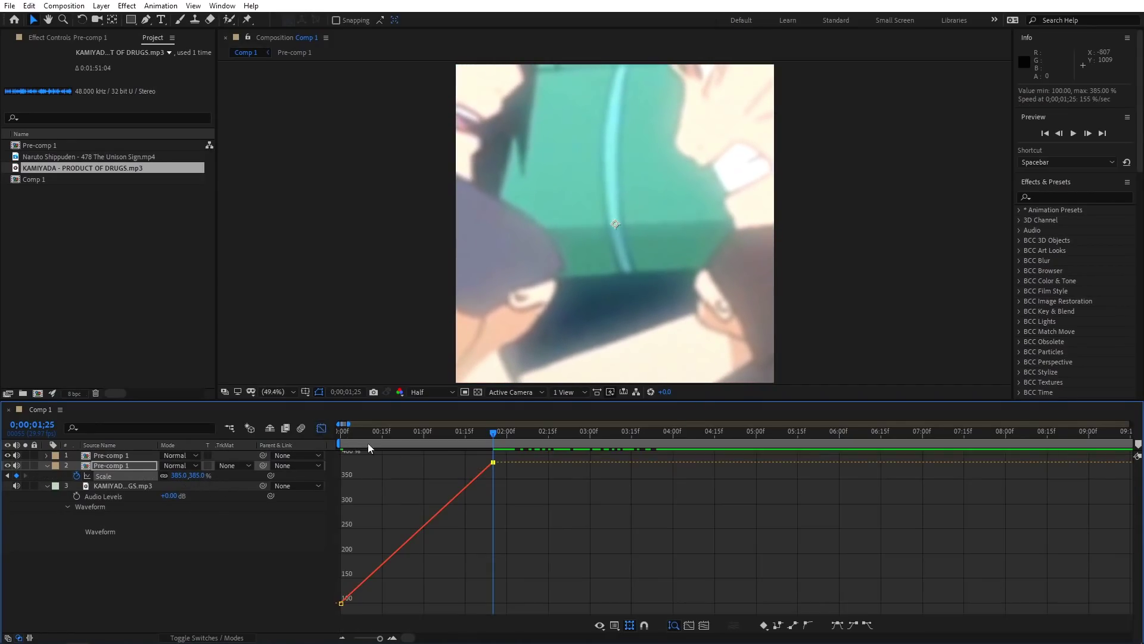
click(421, 530)
click(837, 625)
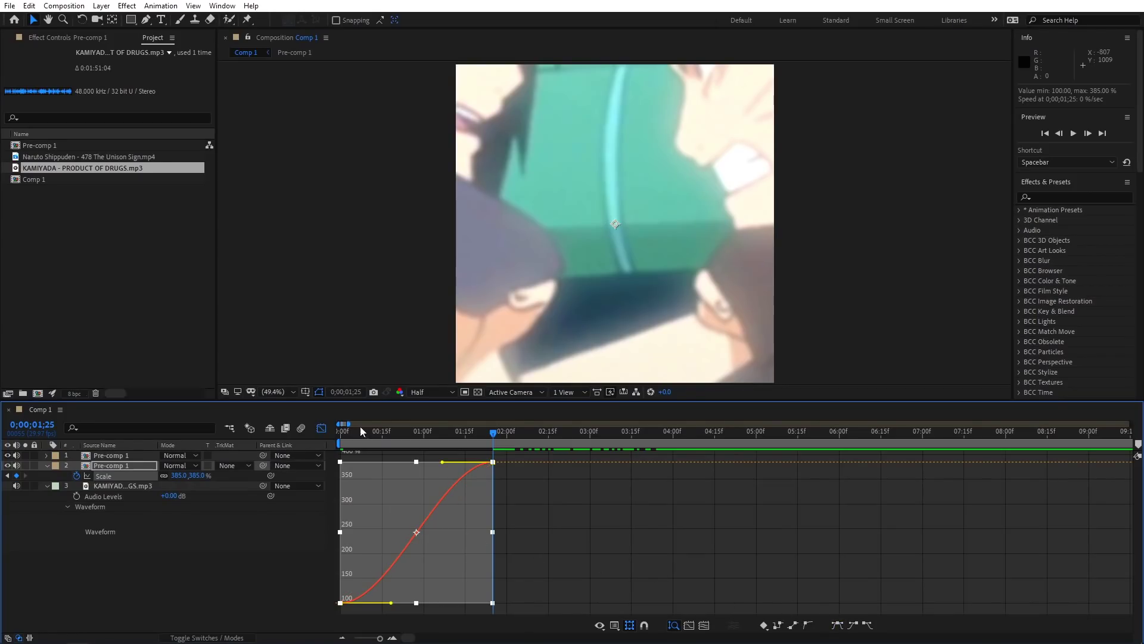
click(320, 426)
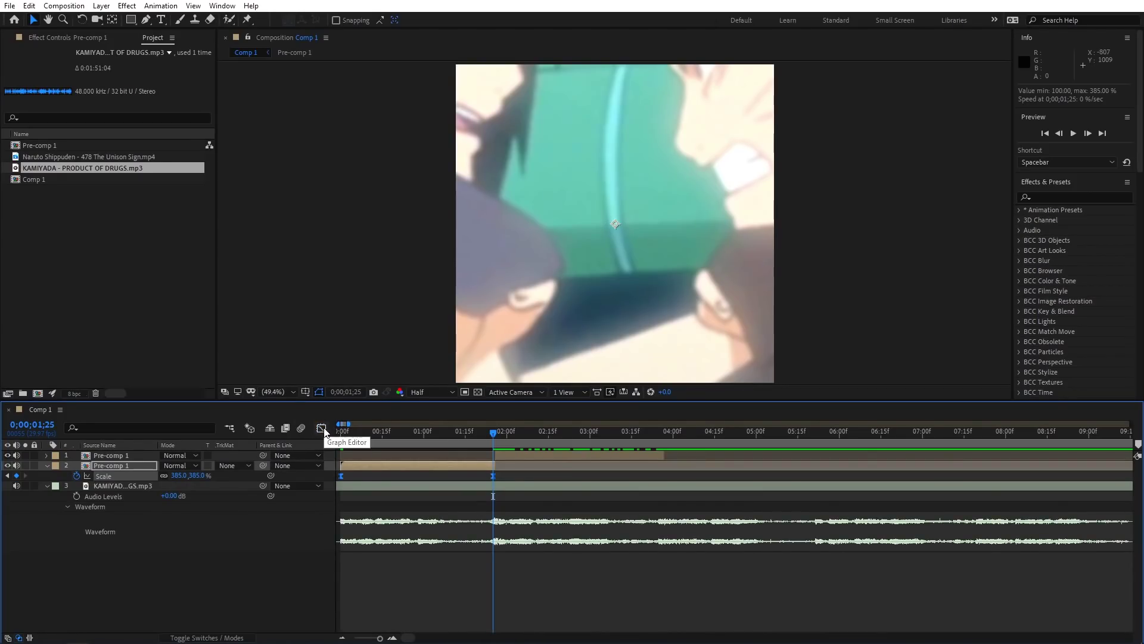
click(320, 428)
drag(575, 456, 339, 614)
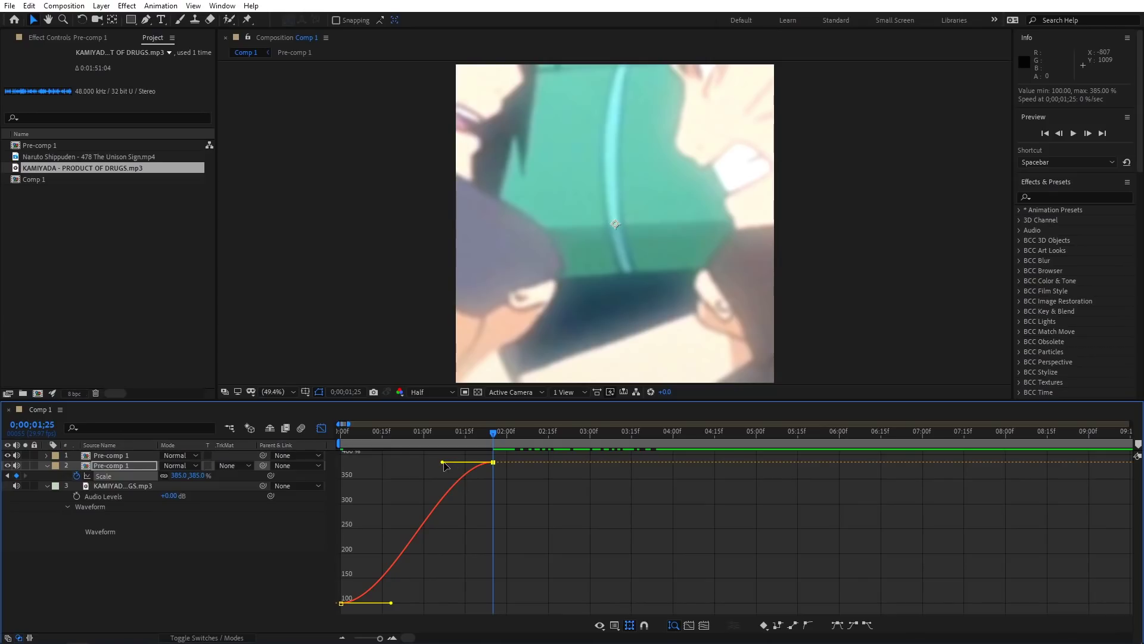
drag(444, 464, 482, 559)
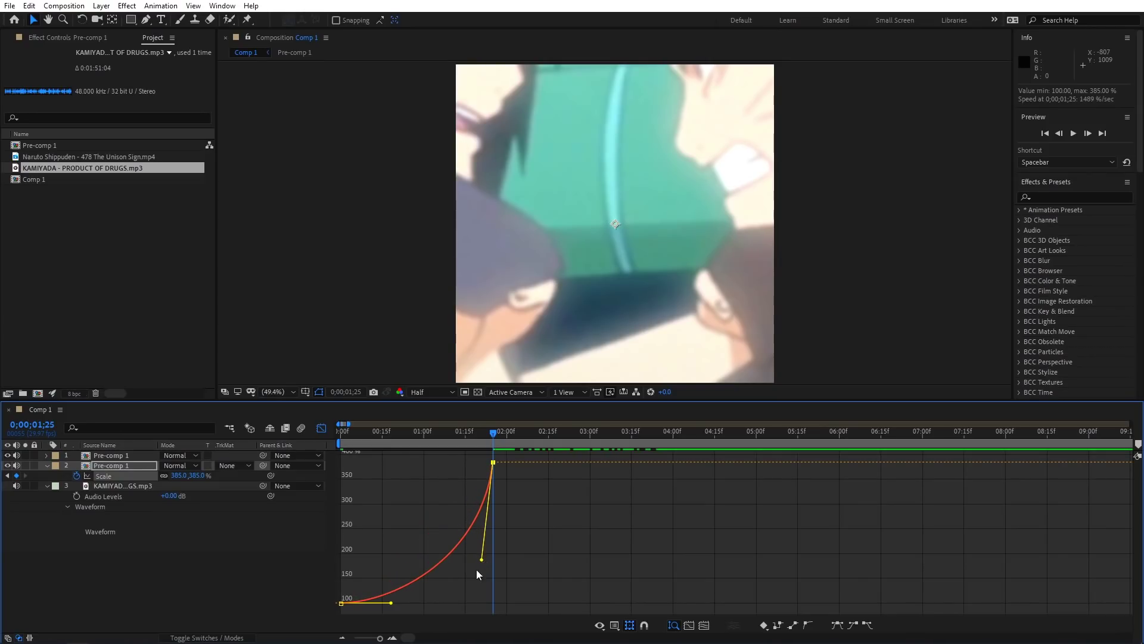
drag(393, 604, 515, 601)
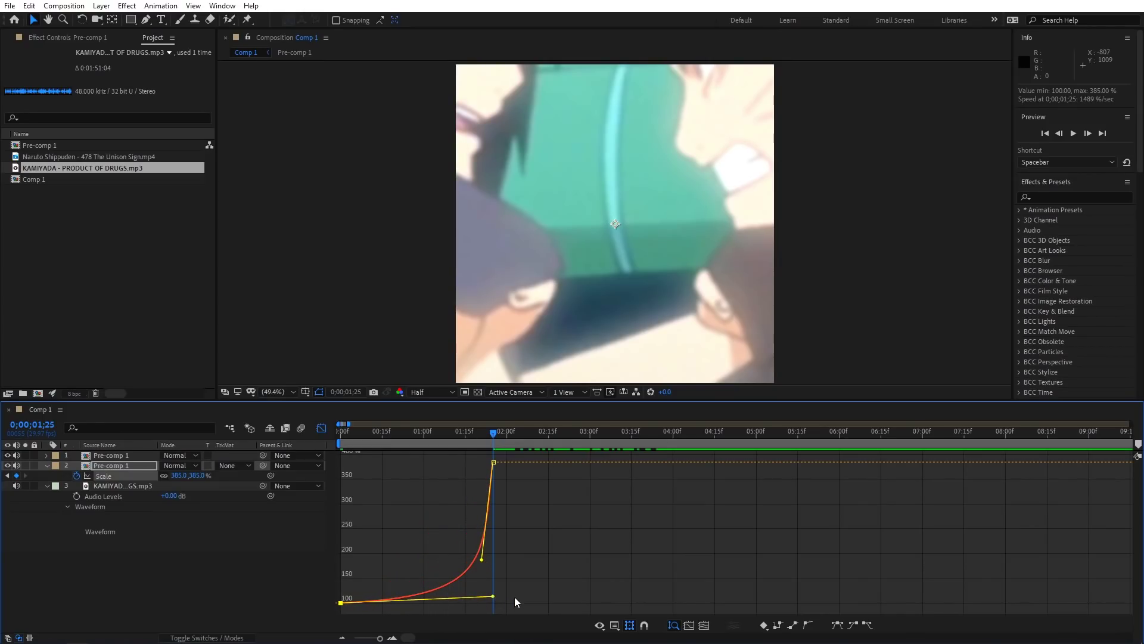
Play back the first segment's zoom-in from the start of the composition.
drag(490, 445, 338, 437)
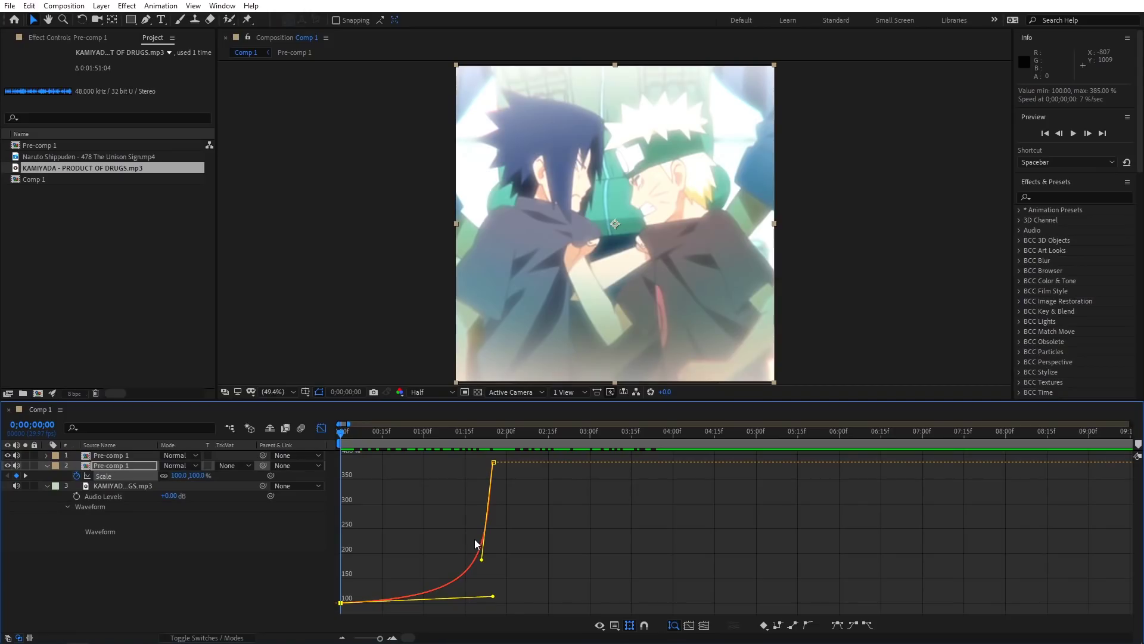
mouse_move(357, 429)
mouse_down()
mouse_move(471, 438)
mouse_move(342, 437)
mouse_up()
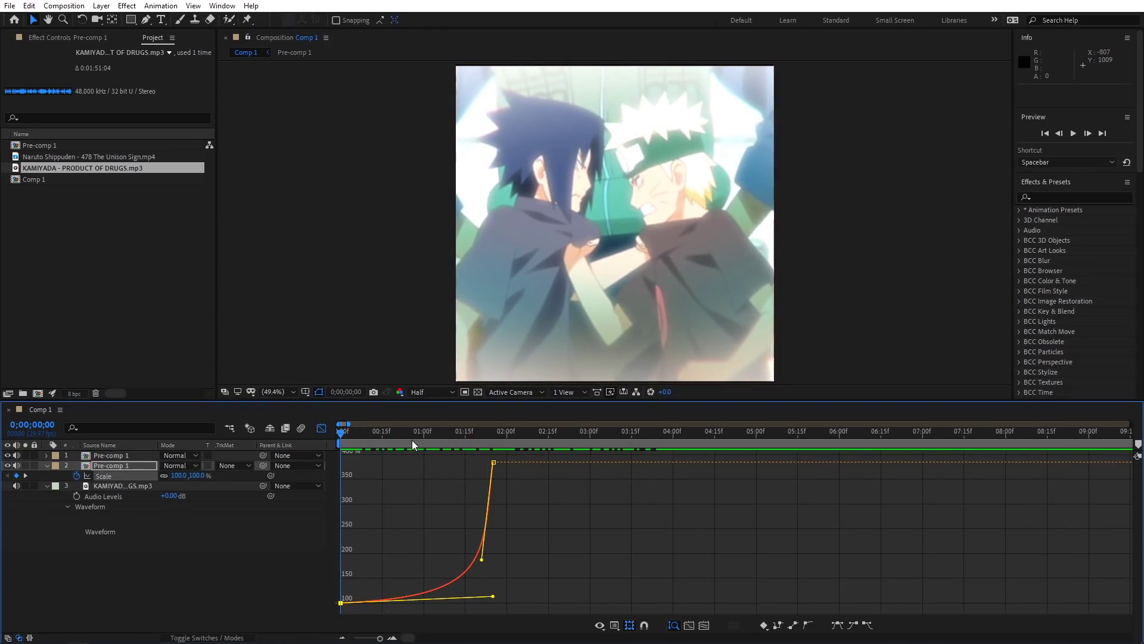
key(space)
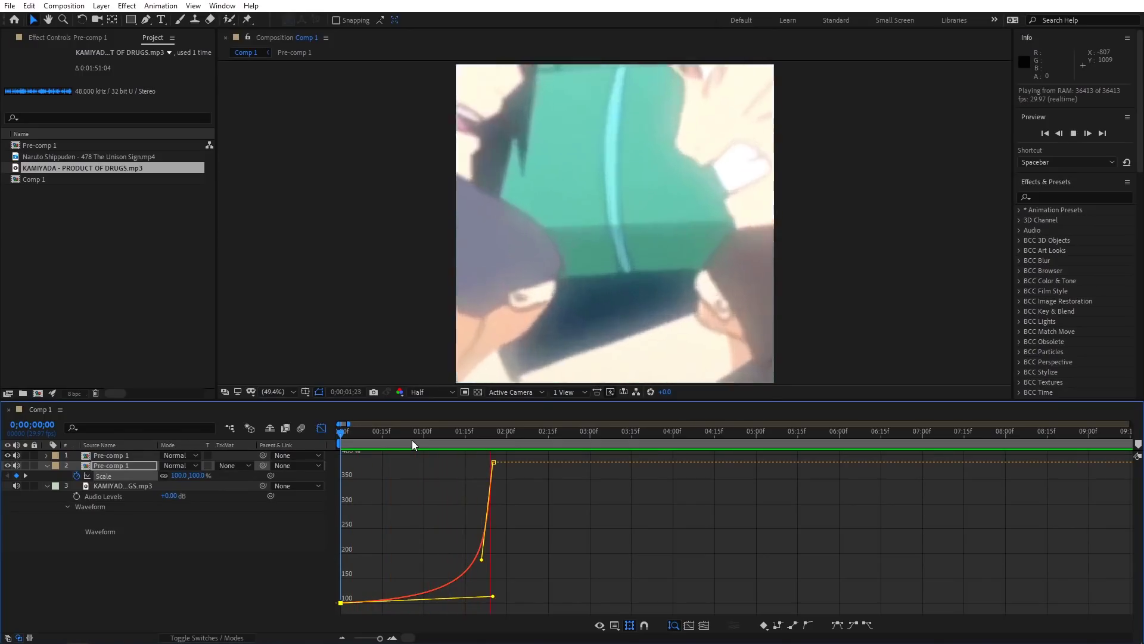
drag(409, 437, 333, 464)
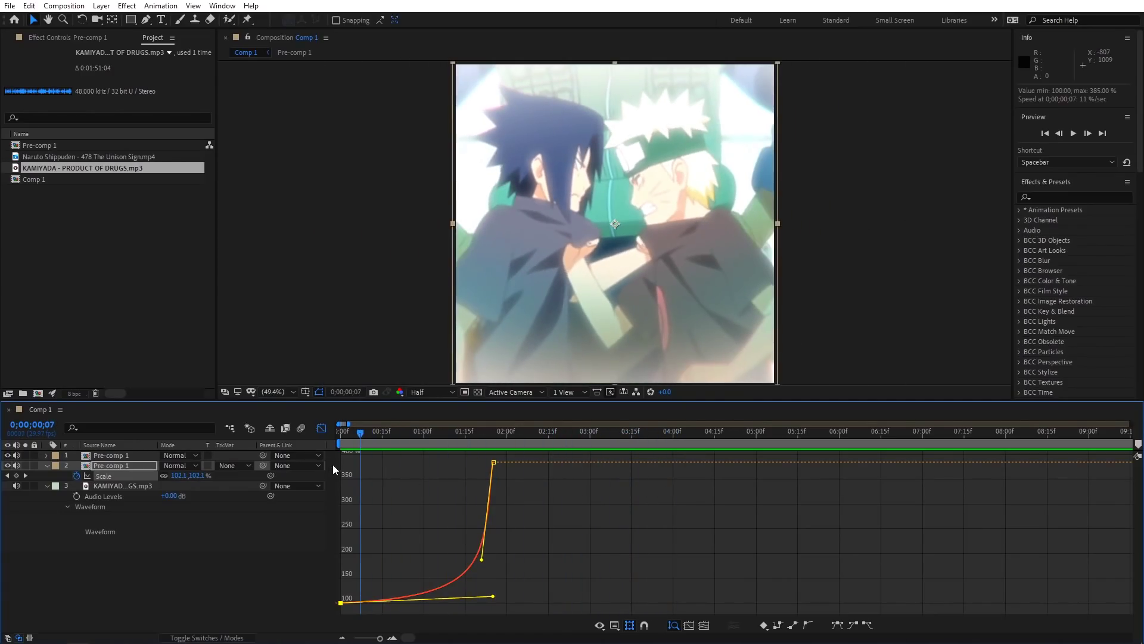
Replace the first segment's scale keyframes with a zoom-out from 321% at the start to 100% at 0;00;01;25.
click(321, 428)
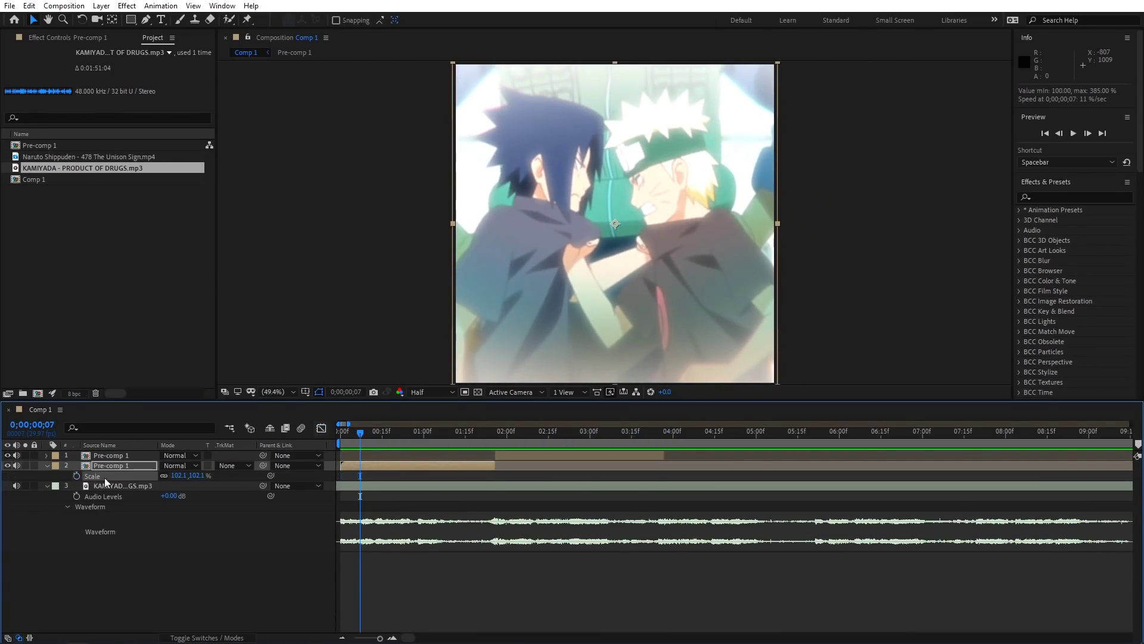
drag(354, 434, 321, 433)
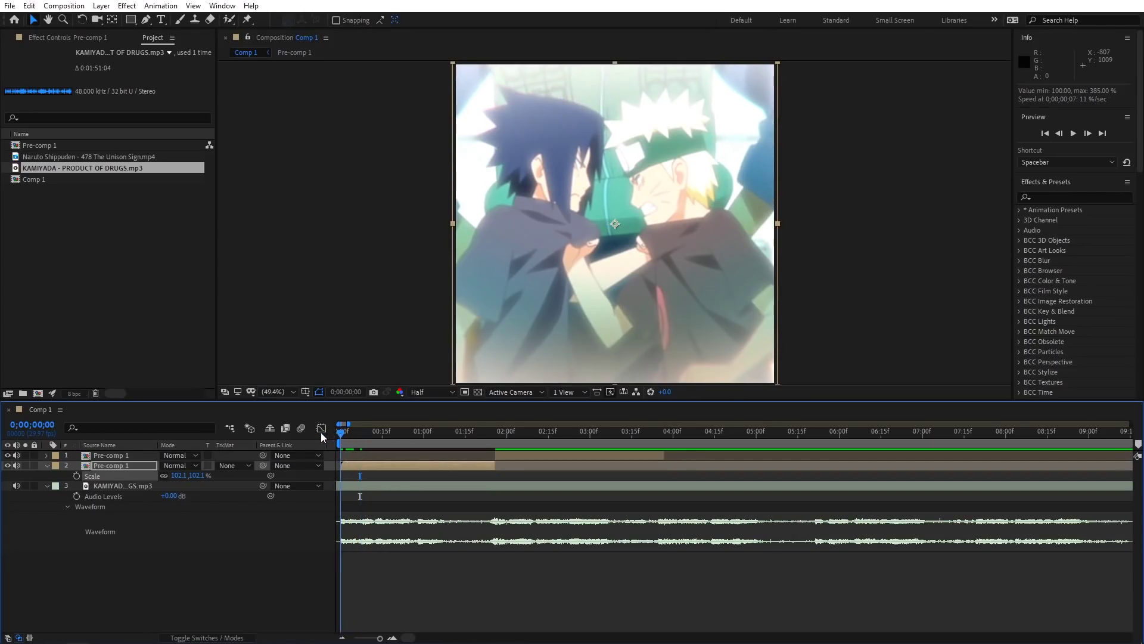
click(193, 476)
text(100)
key(Return)
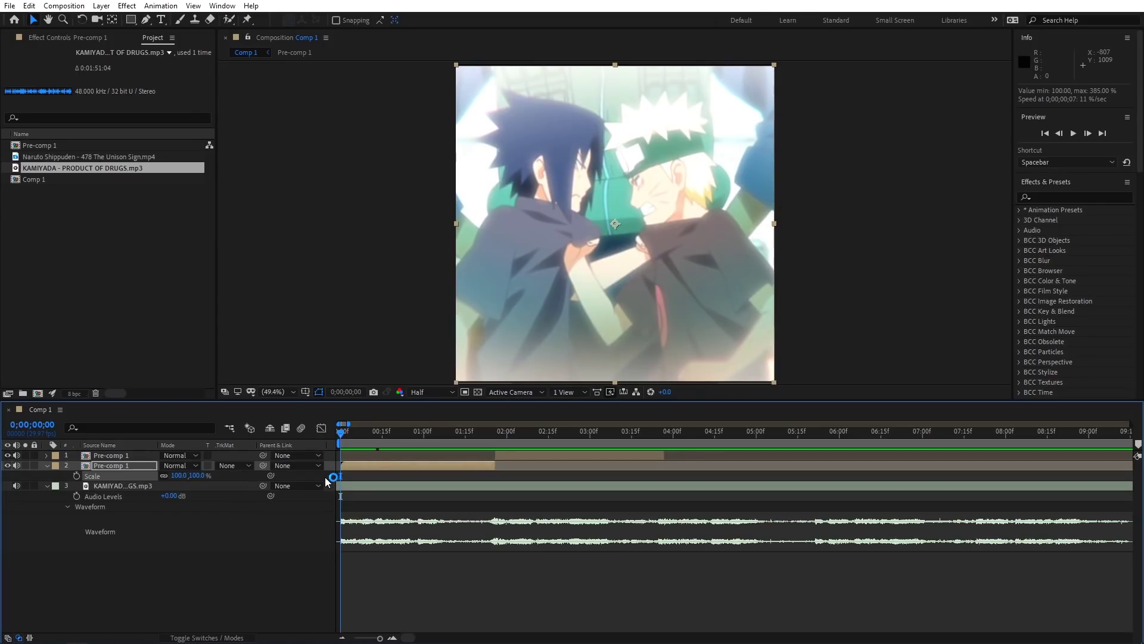
drag(340, 475, 493, 481)
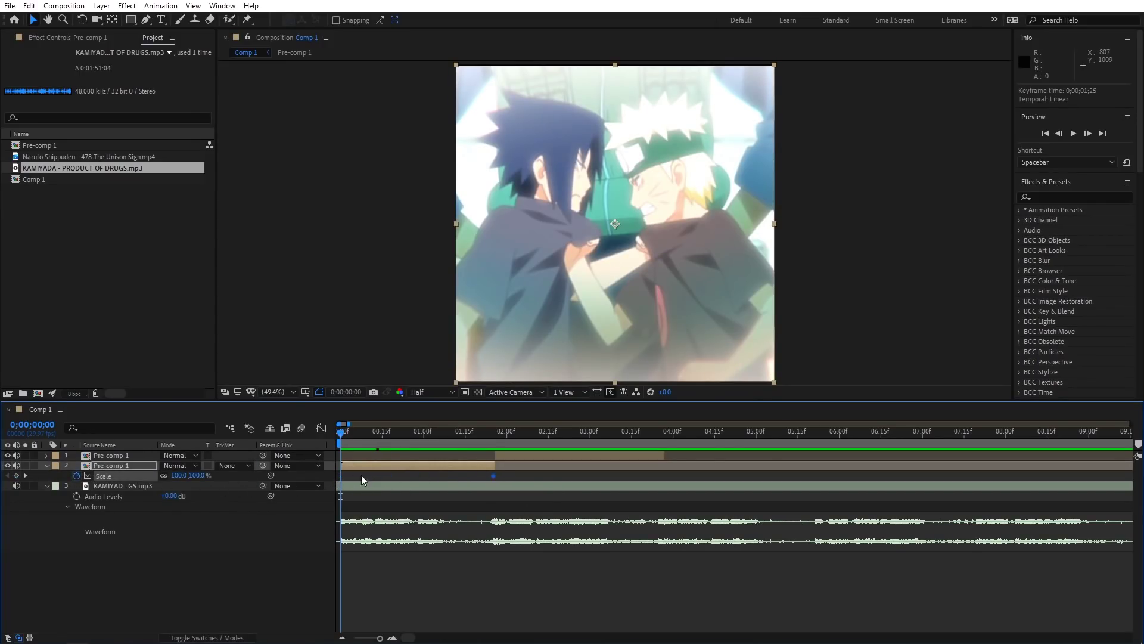
drag(206, 478, 500, 417)
Apply Easy Ease to the first segment's zoom-out keyframes and bend the value curve to fall steeply at both ends.
click(321, 428)
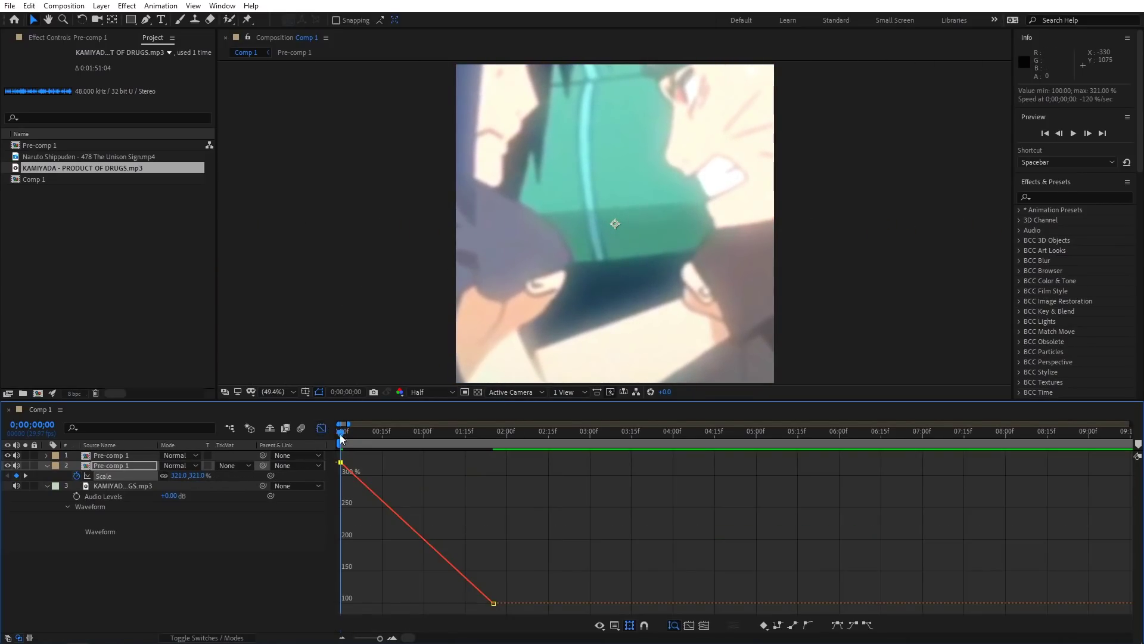
double_click(424, 538)
click(832, 627)
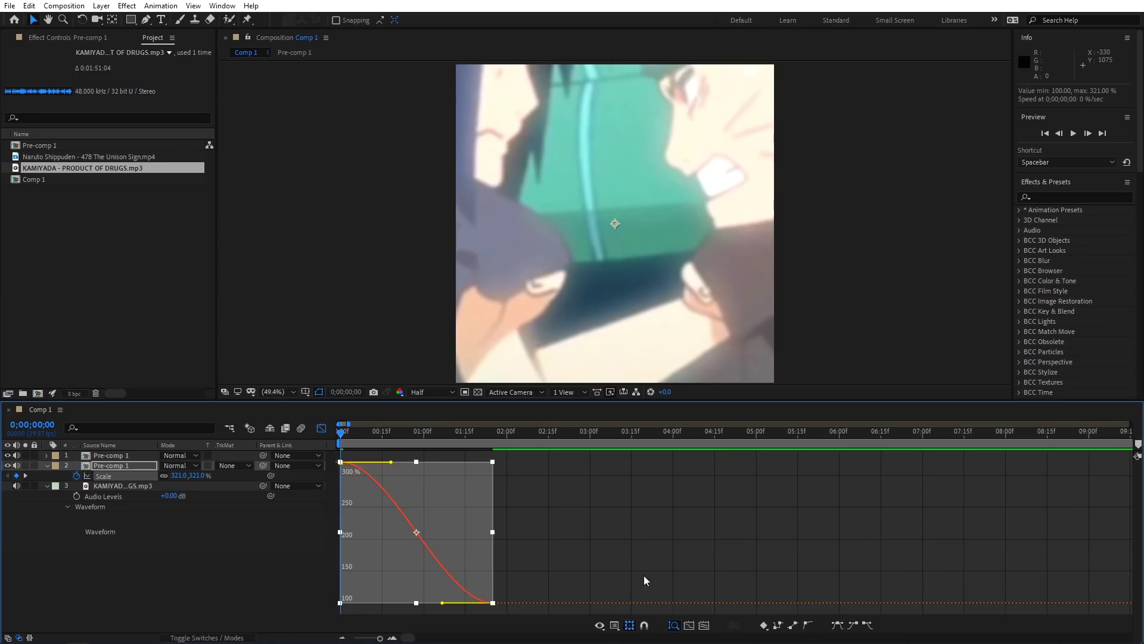
drag(444, 602, 474, 558)
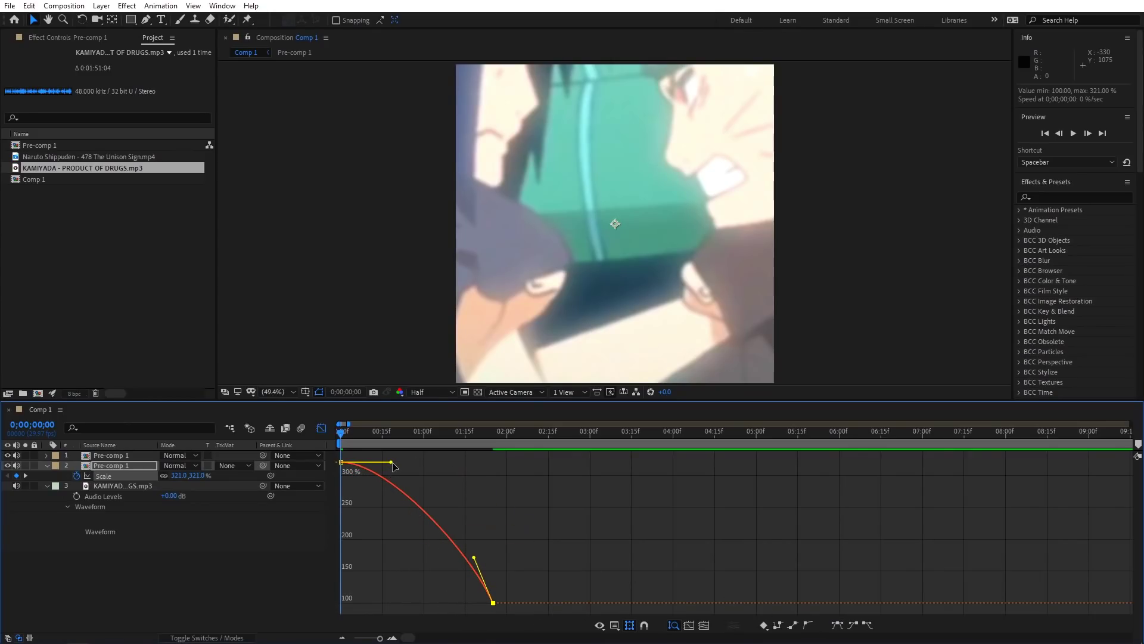
drag(391, 462, 357, 542)
key(space)
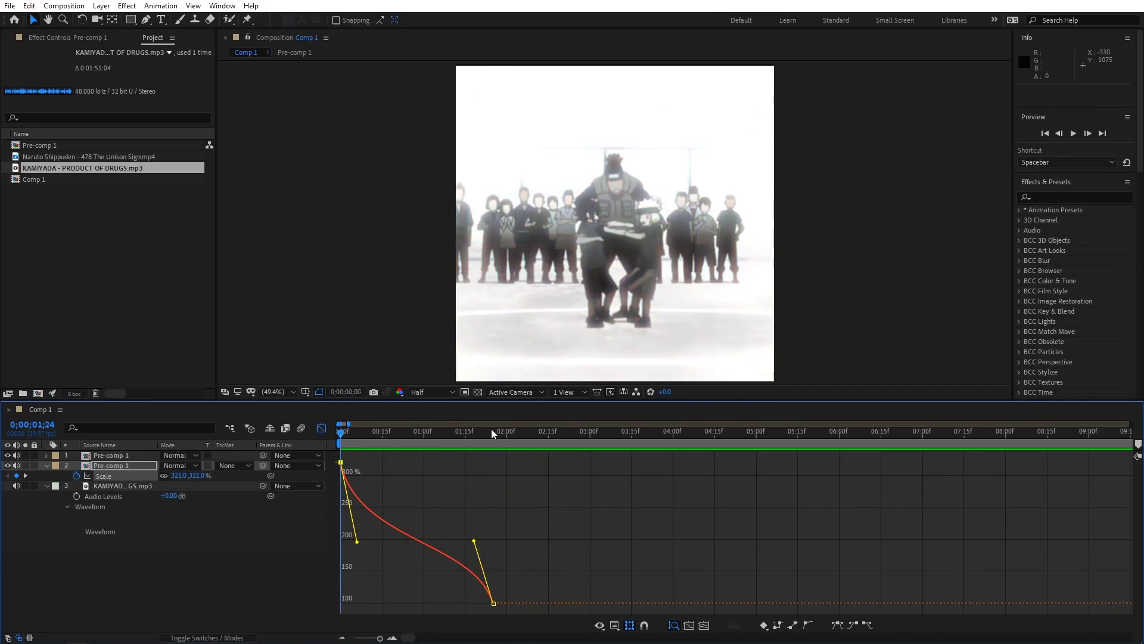
click(480, 431)
drag(357, 543, 345, 577)
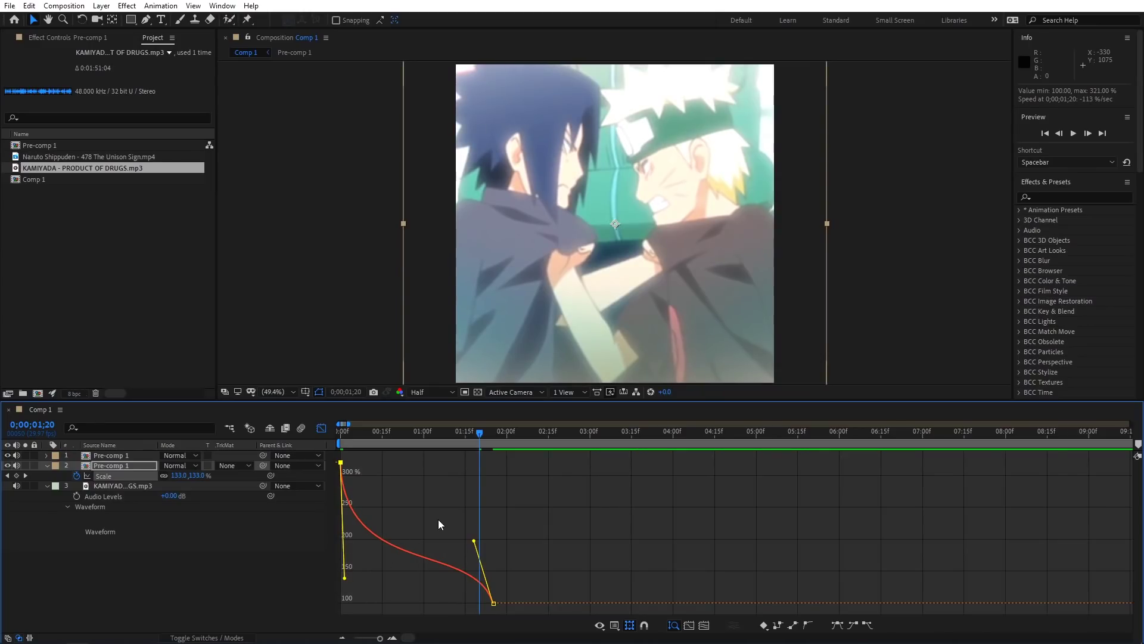
Play back the first segment's zoom-out from the start and examine its scale curve across the segment.
key(Home)
key(space)
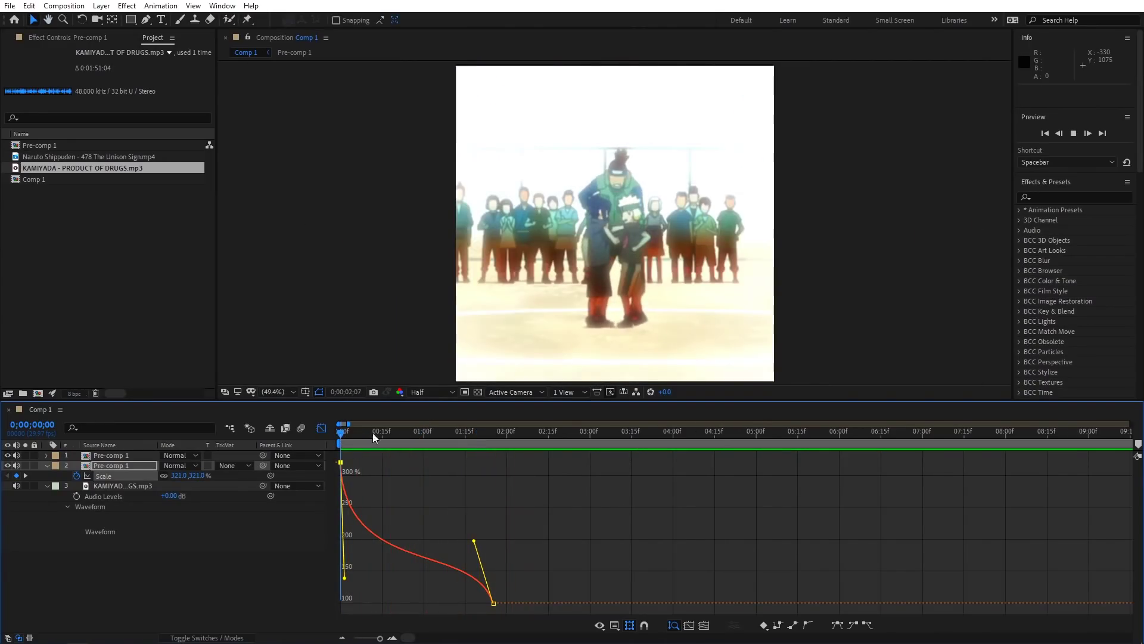
key(space)
click(322, 428)
drag(484, 430, 393, 430)
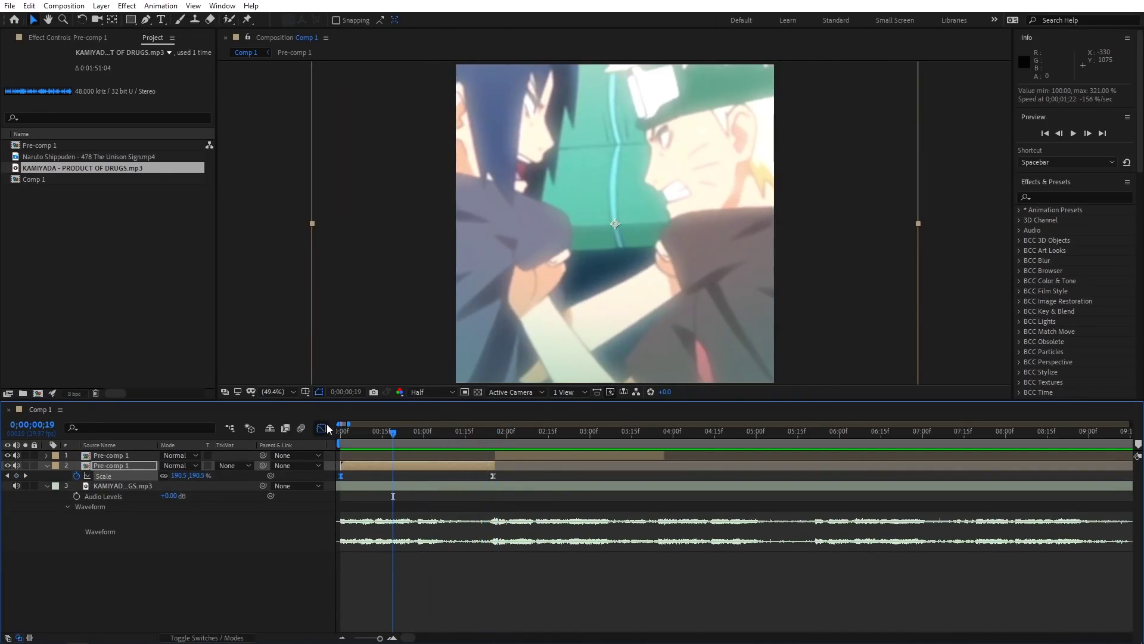
click(322, 428)
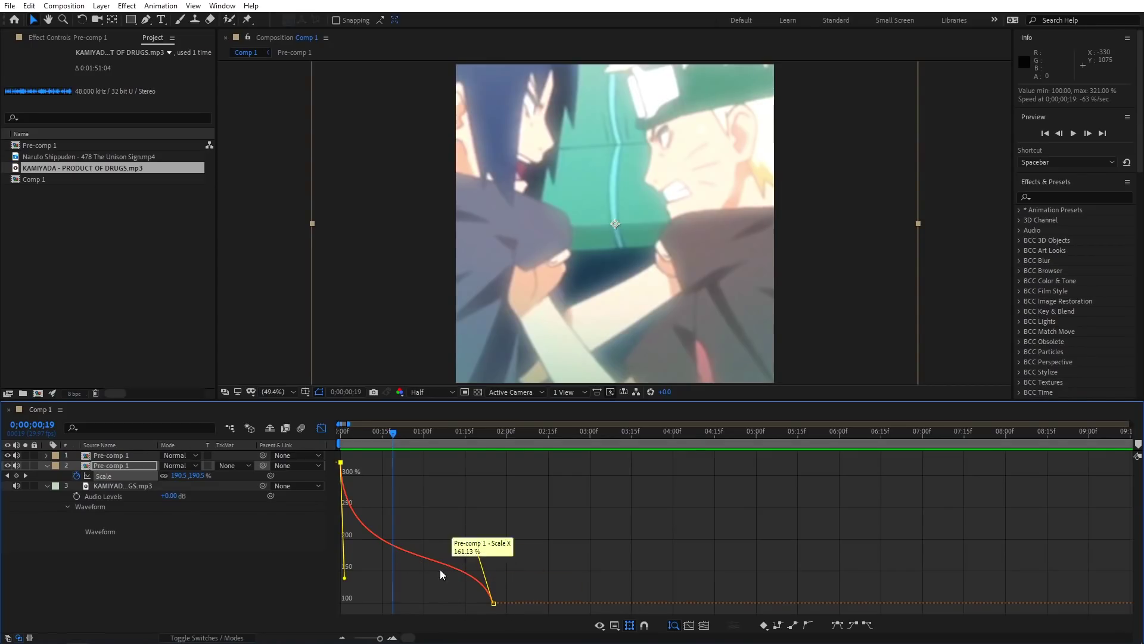
drag(556, 548, 450, 576)
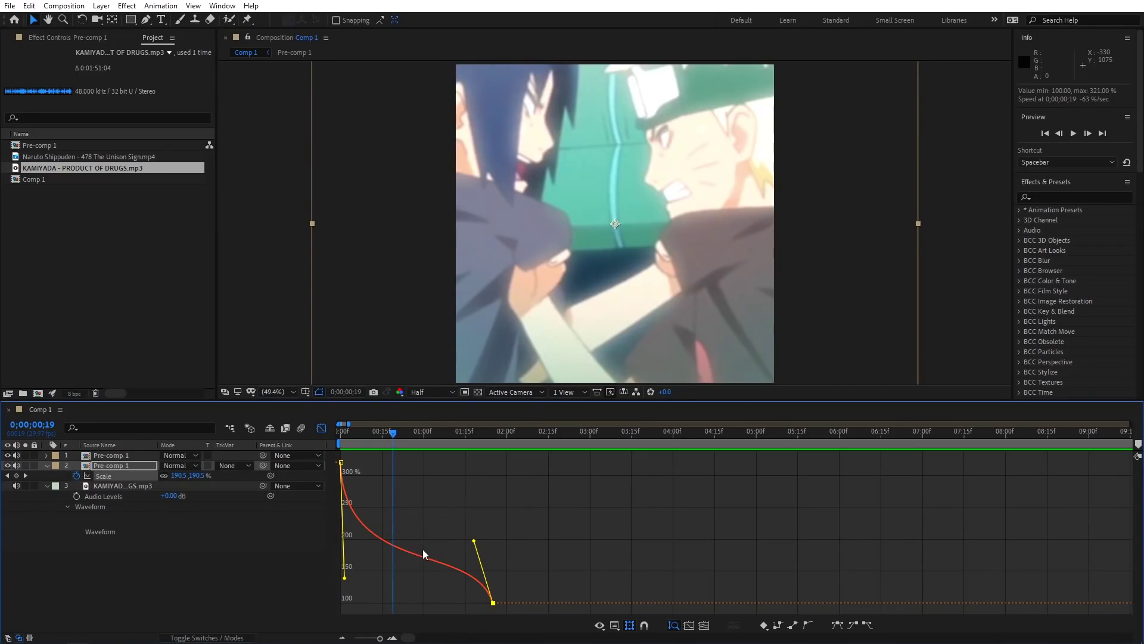
drag(398, 433, 493, 471)
click(321, 428)
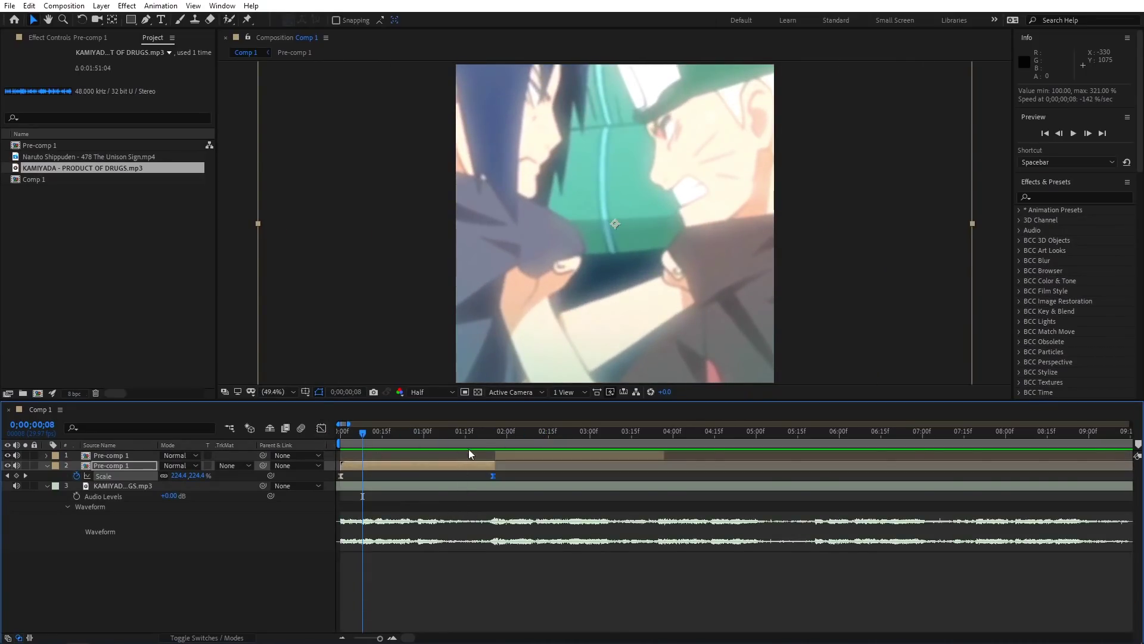
Keyframe the second Pre-comp 1 segment's scale from 557% at 0;00;01;26 to 100% at its end, 0;00;03;26.
click(495, 433)
click(499, 456)
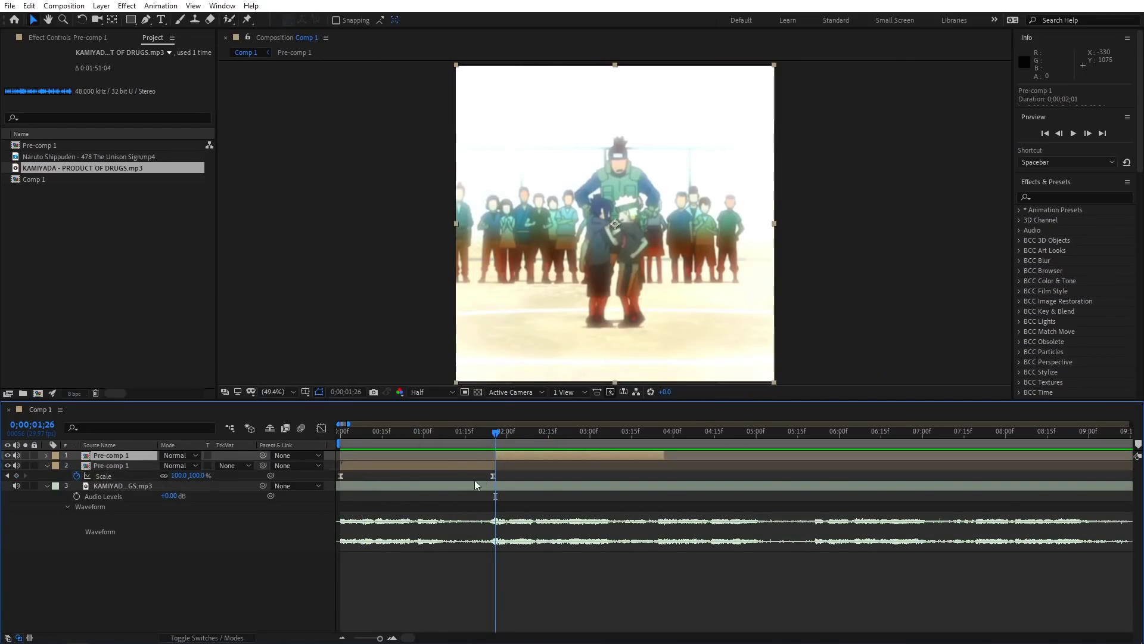
key(s)
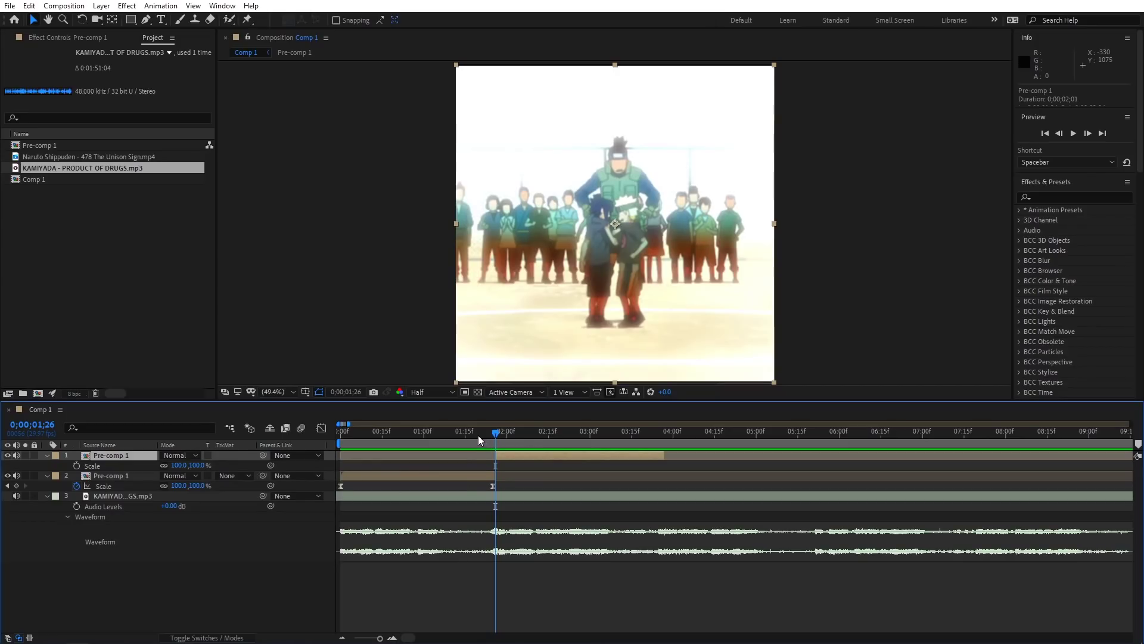
drag(478, 436, 660, 467)
click(78, 466)
drag(179, 465, 361, 437)
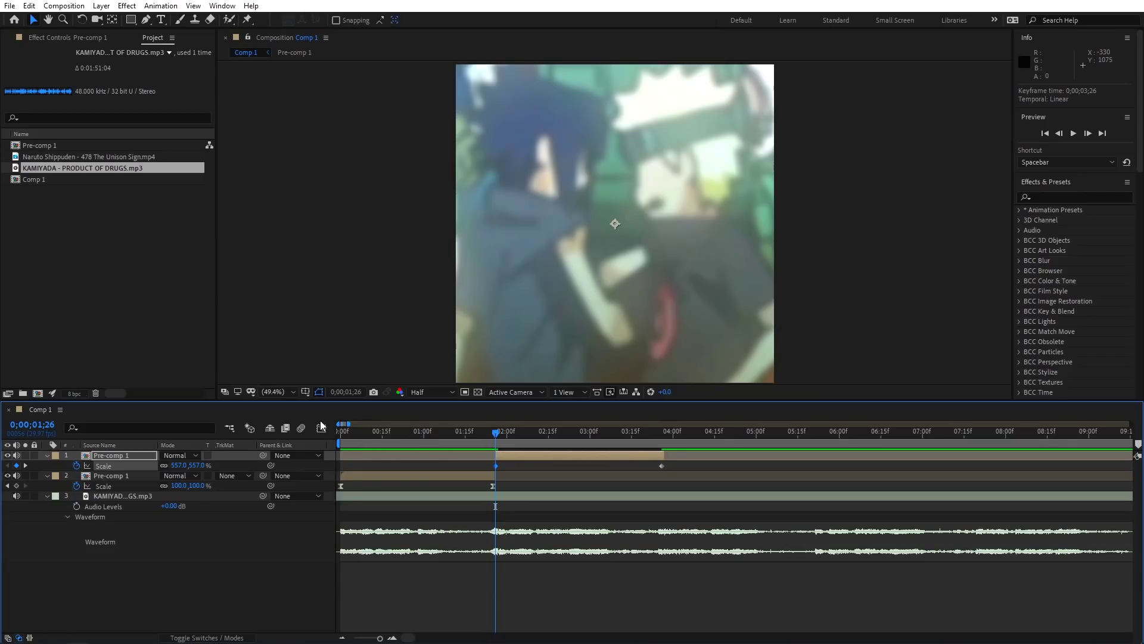
Apply Easy Ease to the second segment's scale keyframes and bend the value curve to drop steeply at the start and flatten towards the end.
click(321, 428)
double_click(583, 524)
click(838, 625)
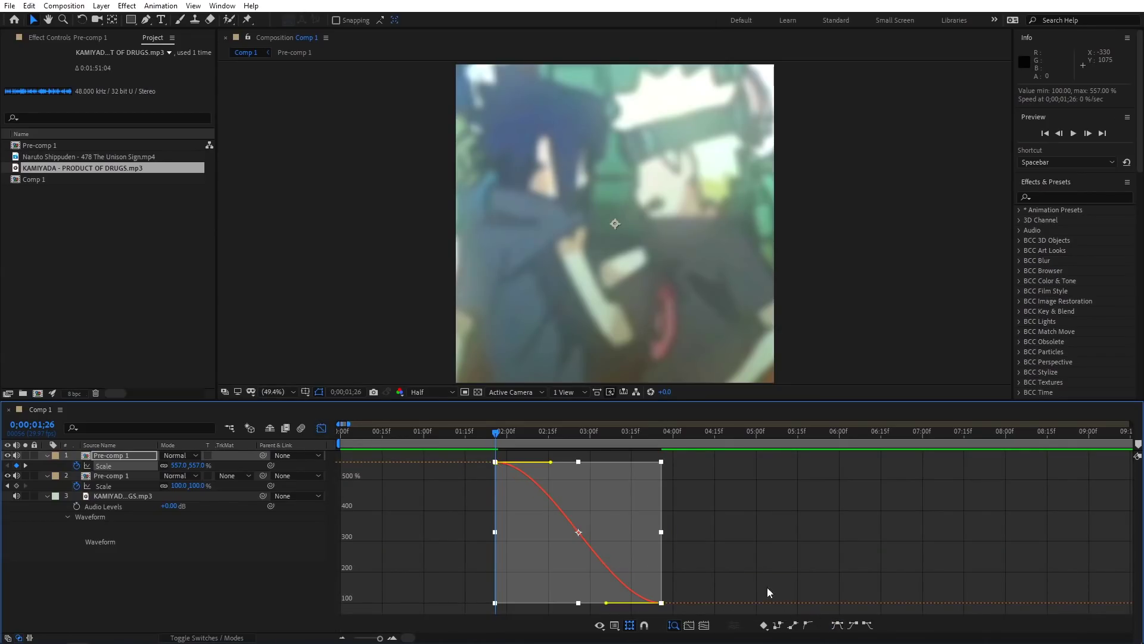
click(662, 602)
drag(606, 602, 463, 596)
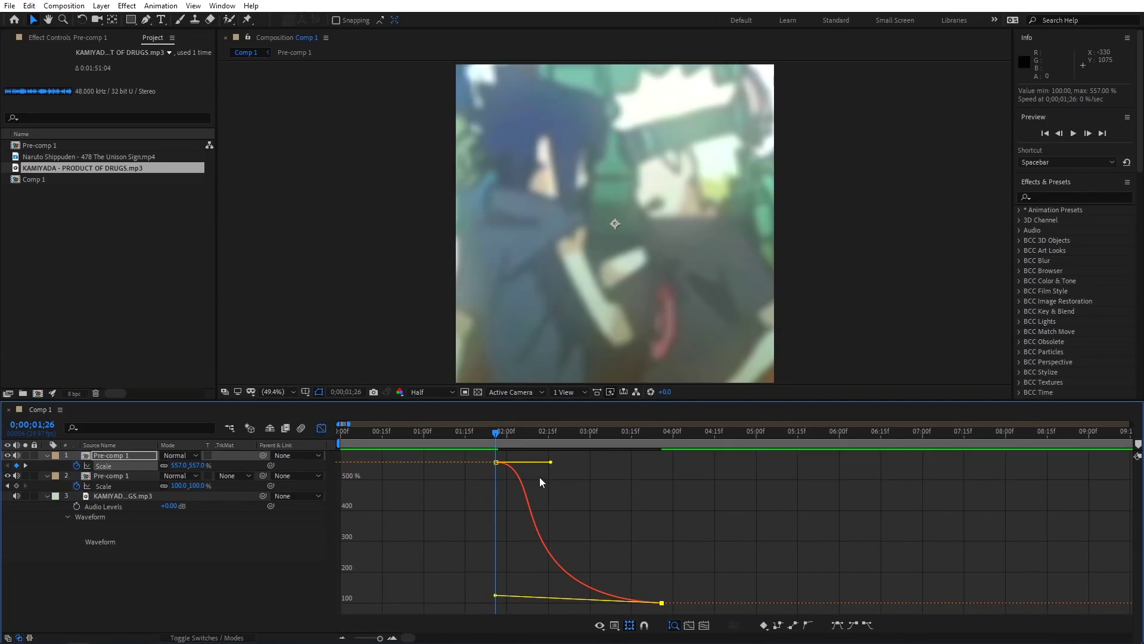
drag(550, 461, 452, 581)
Play back the scale zooms of both segments from the start and examine the transition at the cut.
key(space)
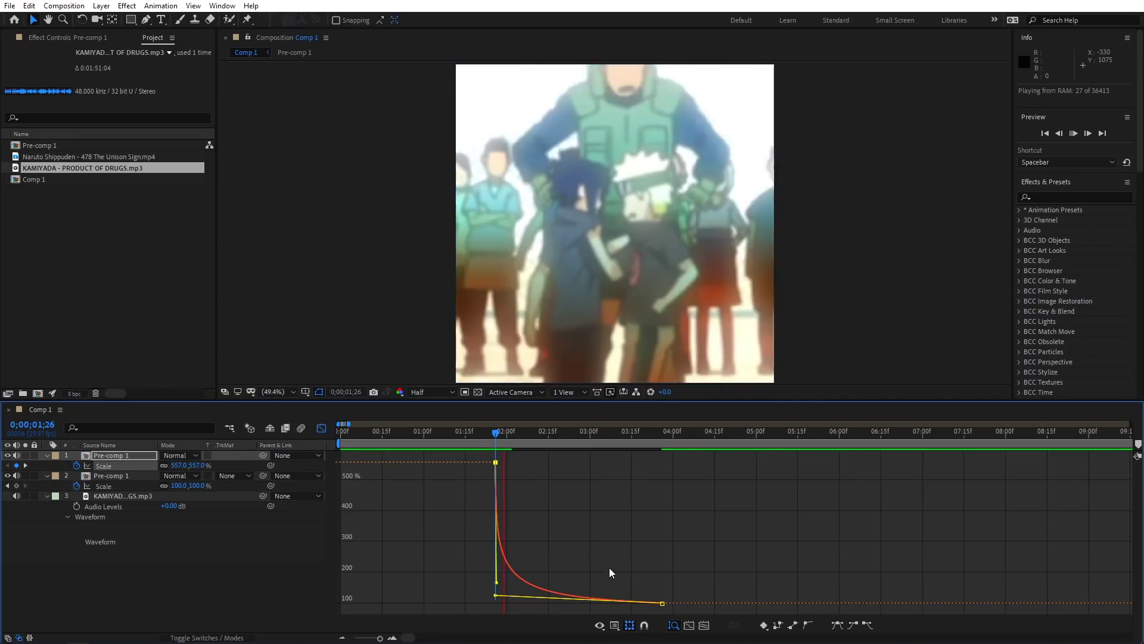
drag(532, 433, 330, 449)
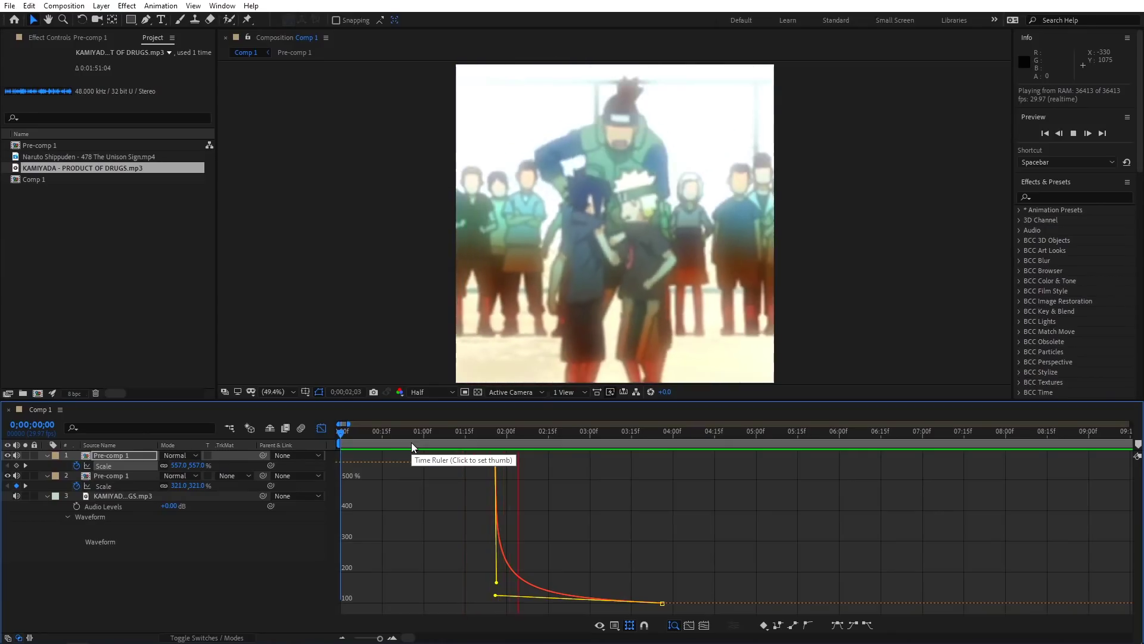
key(space)
key(shift+F3)
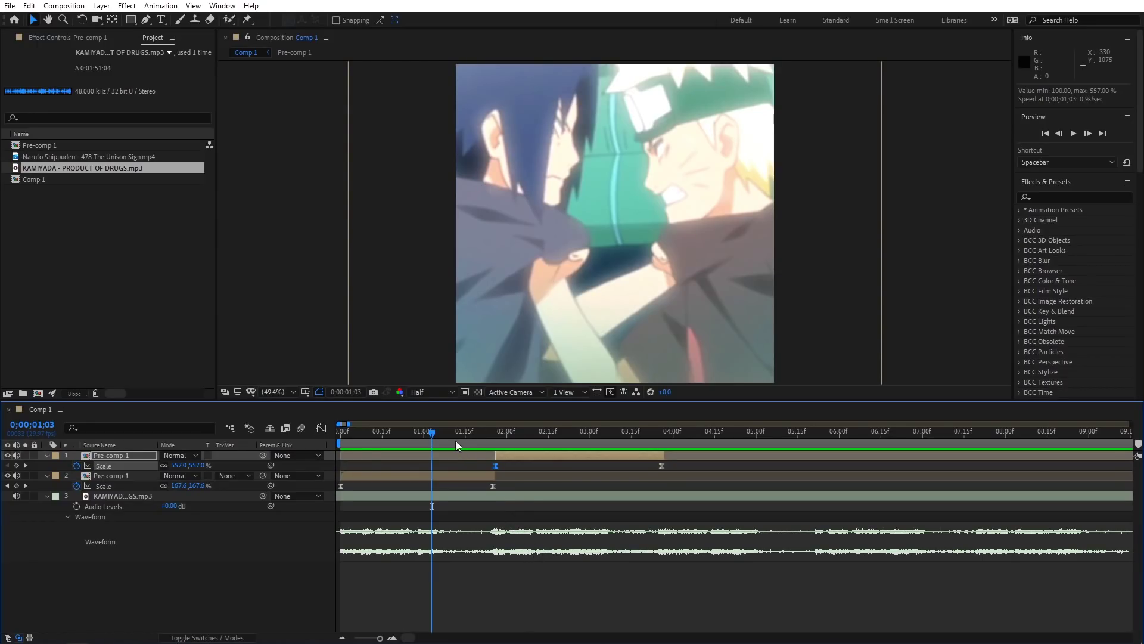
drag(455, 441, 323, 438)
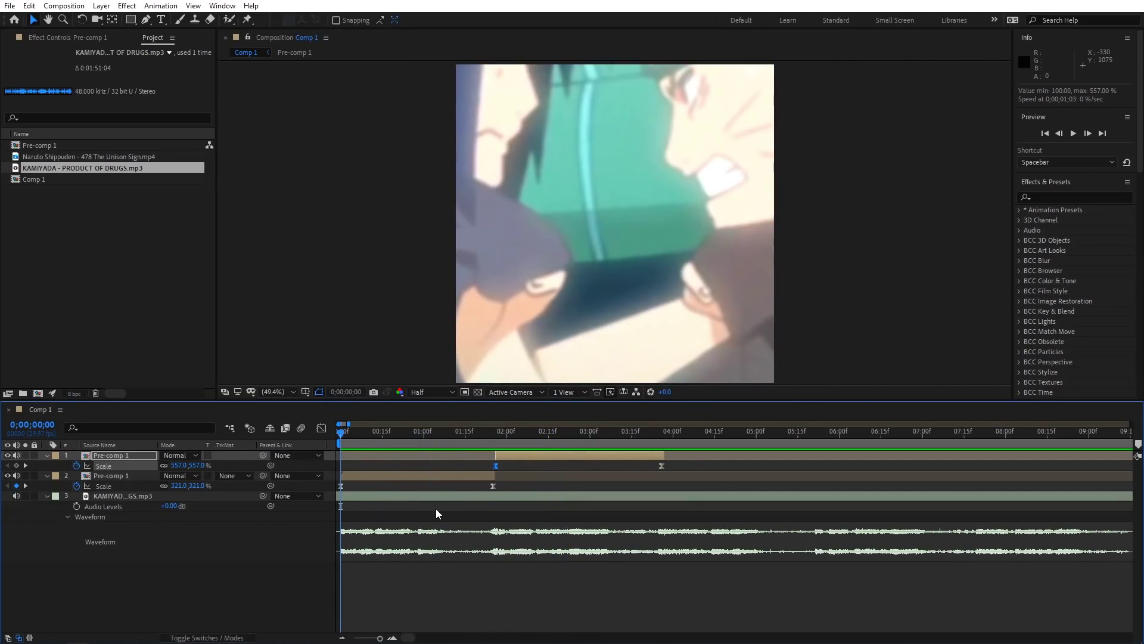
Remove the scale keyframes from both Pre-comp 1 segments and set each segment's scale to 100%.
click(412, 477)
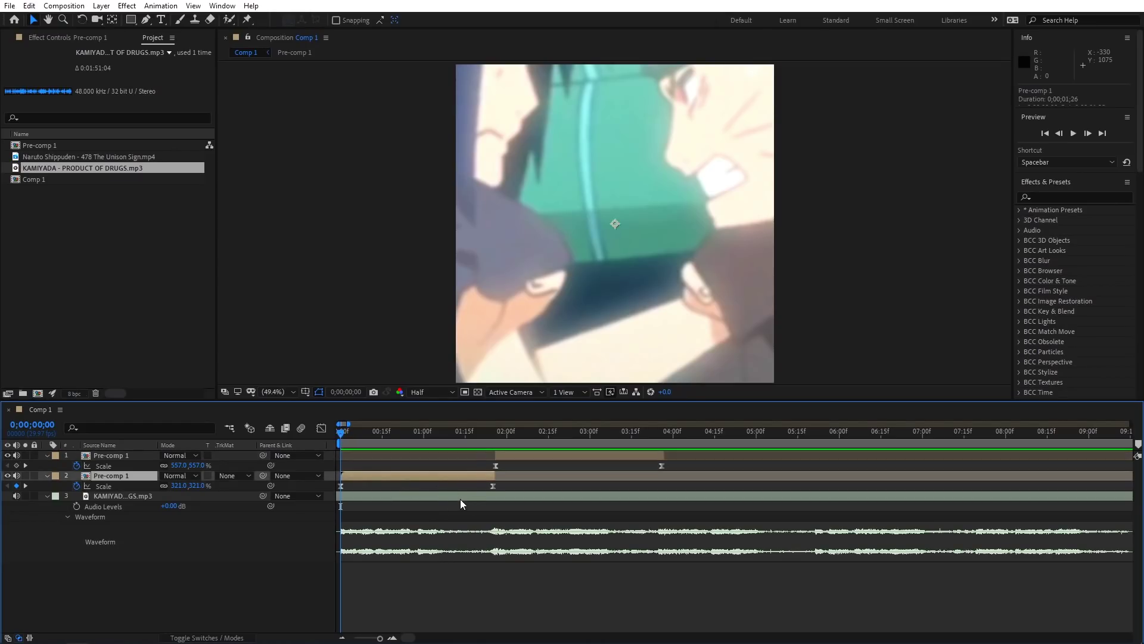
click(76, 486)
click(77, 466)
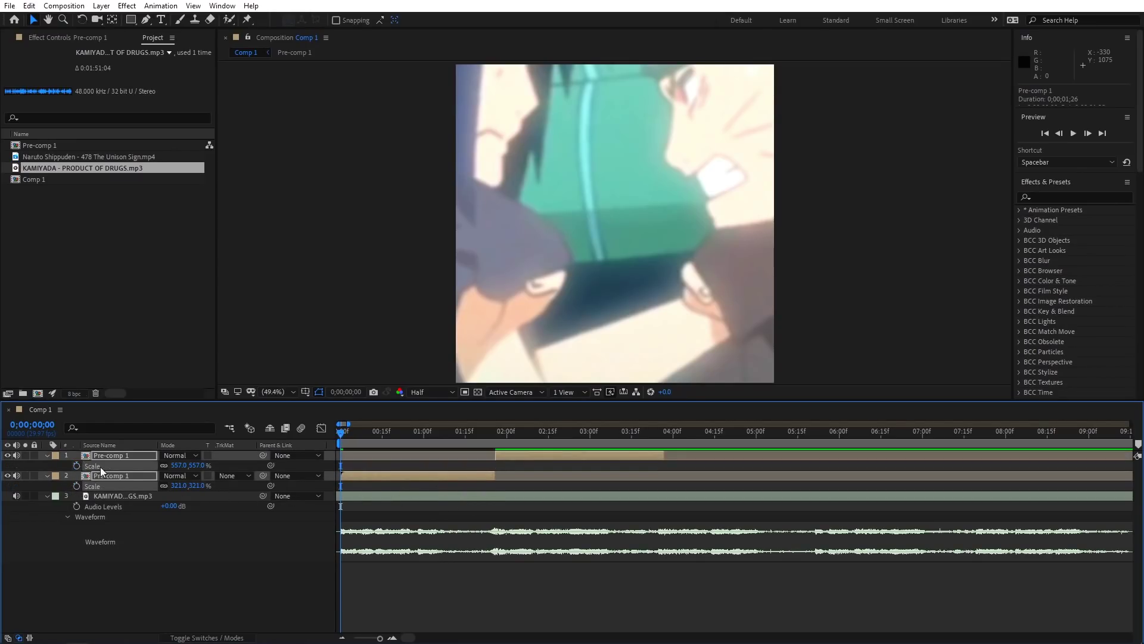
click(197, 465)
text(100)
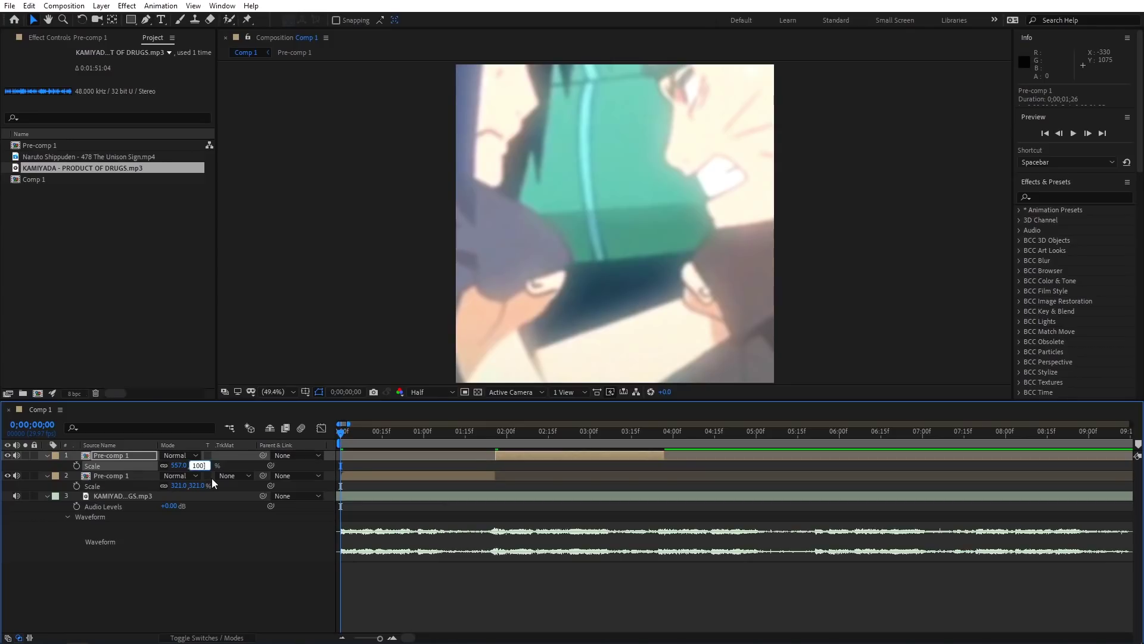
click(196, 486)
text(100)
key(Return)
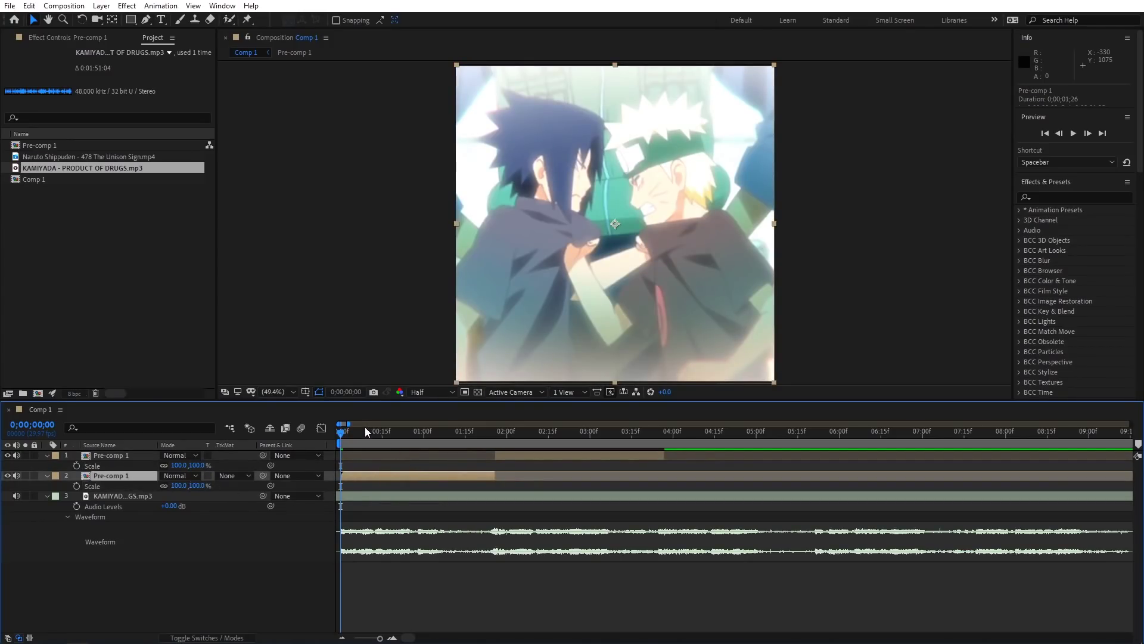
Keyframe the first segment's rotation from 0° at the start to 50° at 0;00;01;25.
drag(365, 427, 330, 457)
key(alt+shift+r)
drag(348, 431, 493, 438)
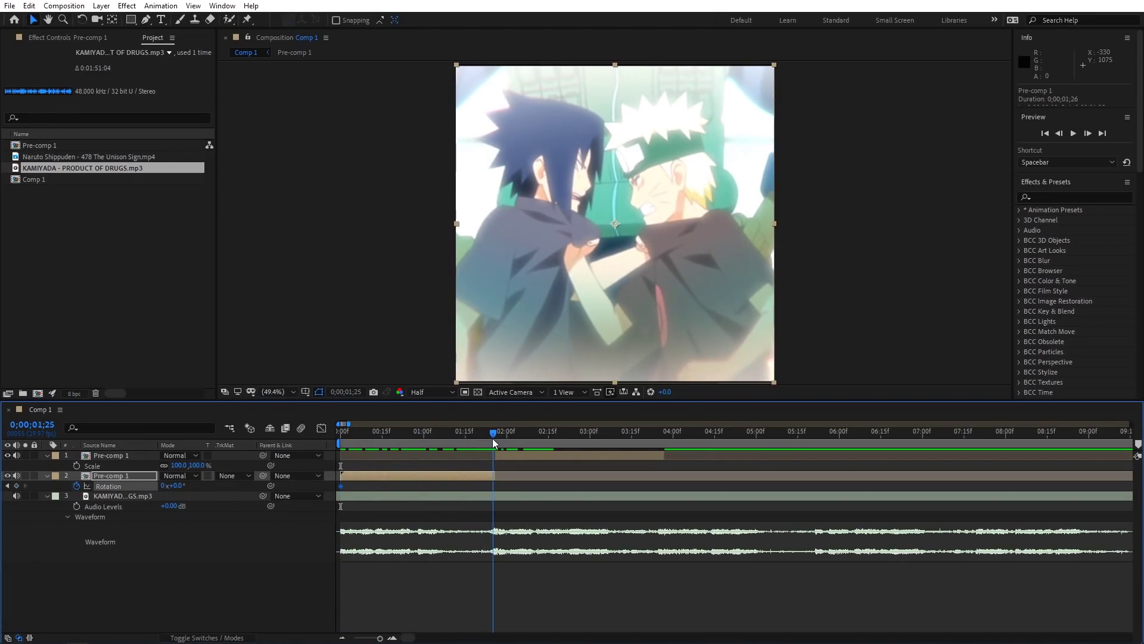
click(176, 486)
text(50)
key(Return)
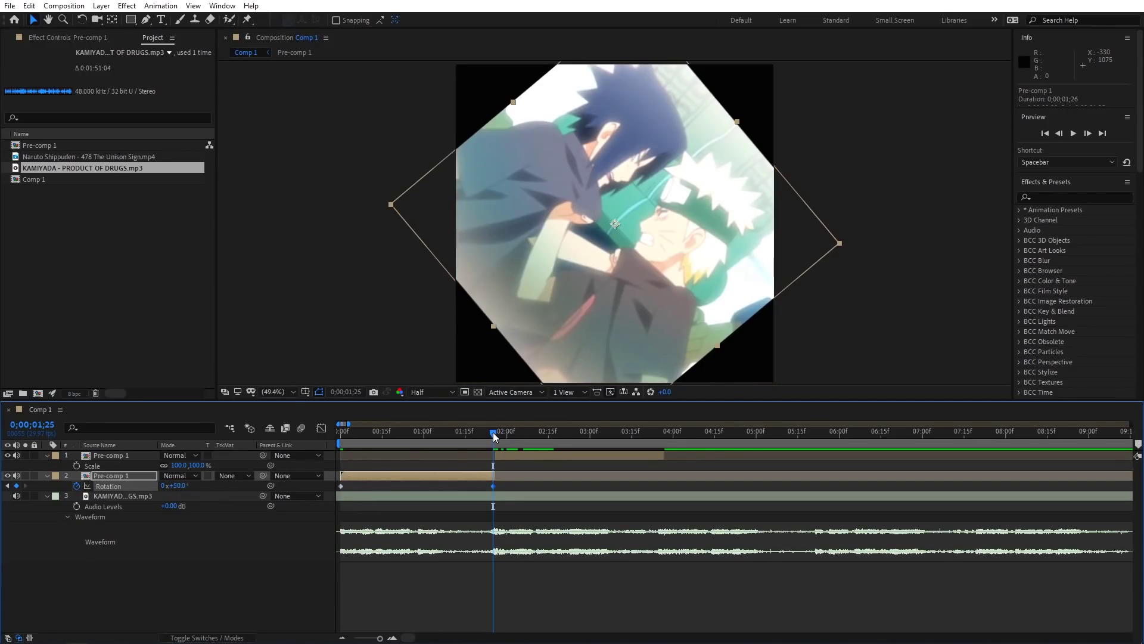
Add a rotation keyframe of -50° to the second Pre-comp 1 segment at its start, 0;00;01;26.
drag(492, 431, 495, 431)
click(500, 455)
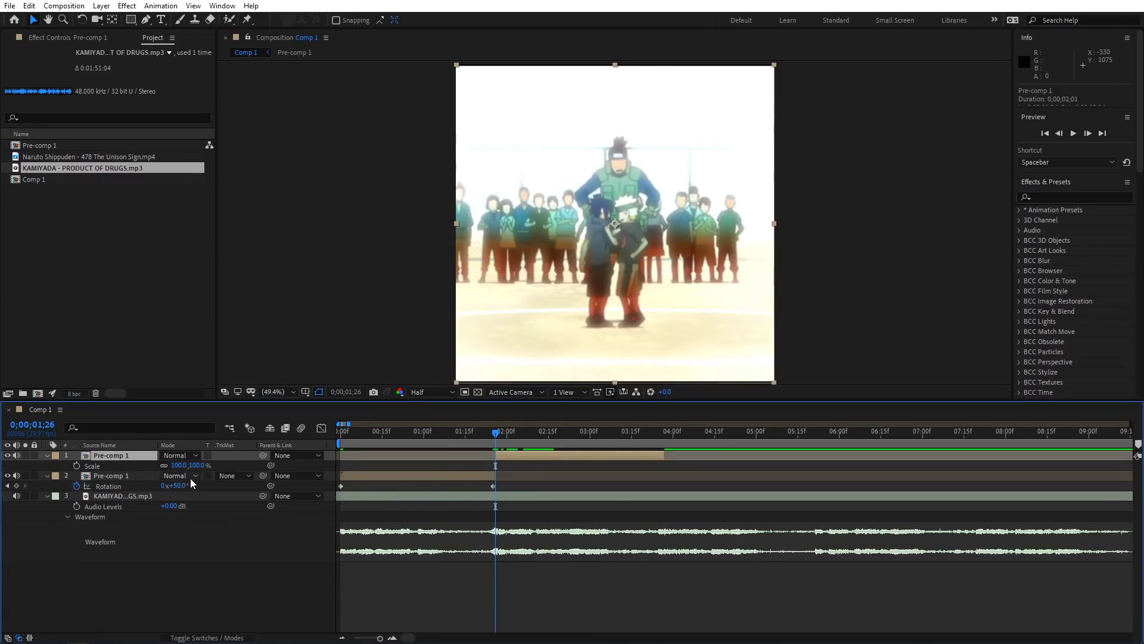
key(r)
click(76, 466)
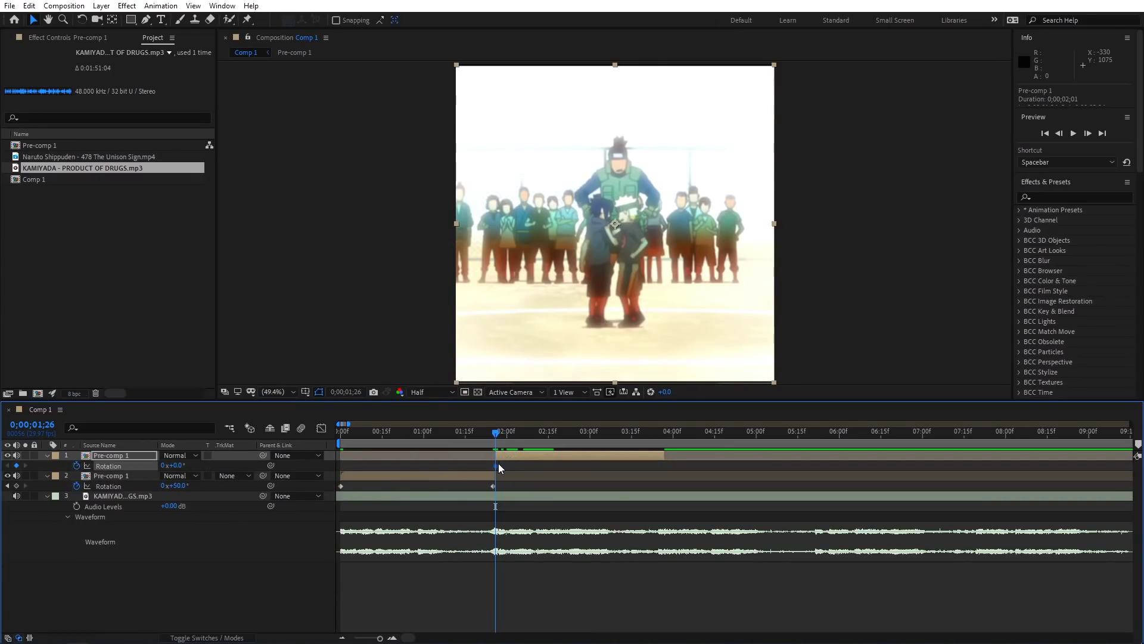
click(177, 466)
text(50)
key(Return)
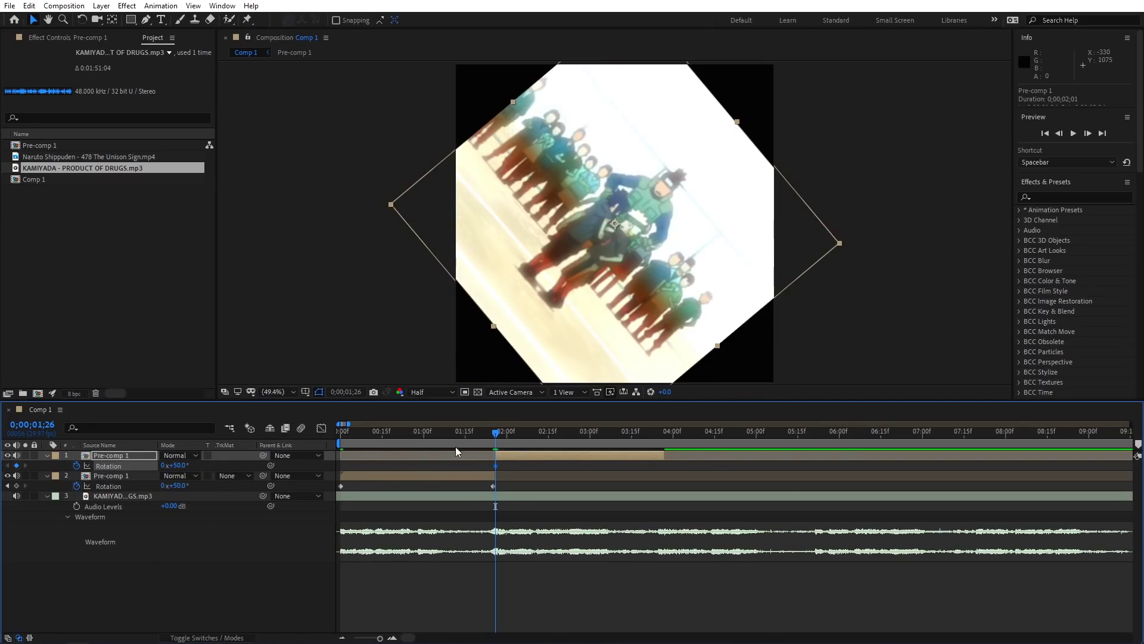
drag(565, 432, 496, 438)
click(177, 465)
text(-50)
key(Return)
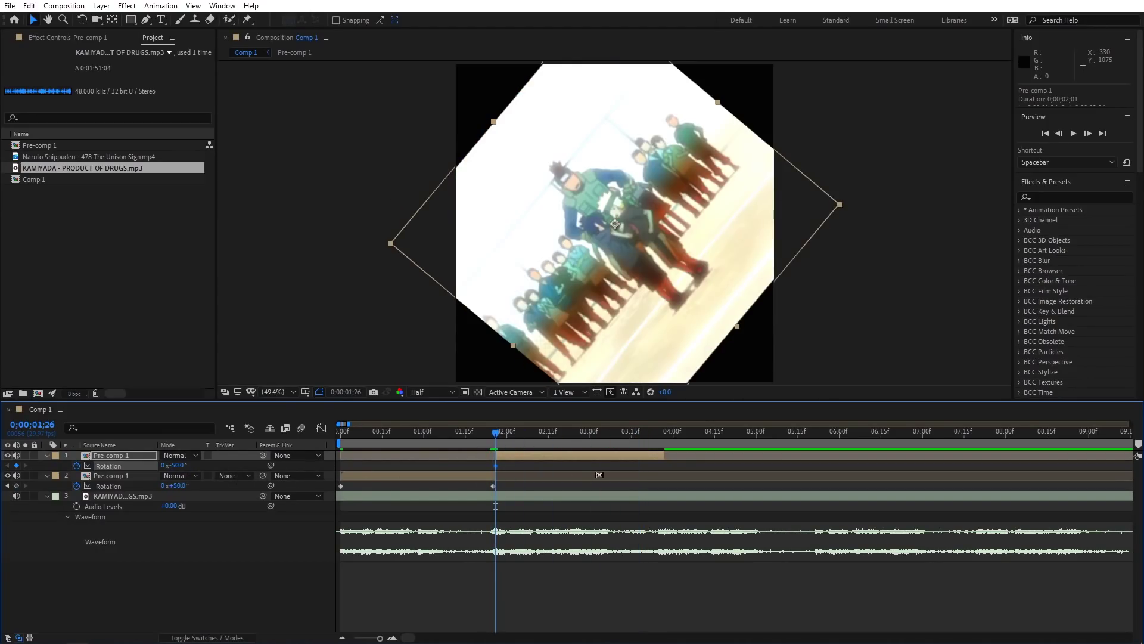
Keyframe the second segment's rotation to 0° near its end, at 0;00;03;25.
drag(517, 441, 659, 439)
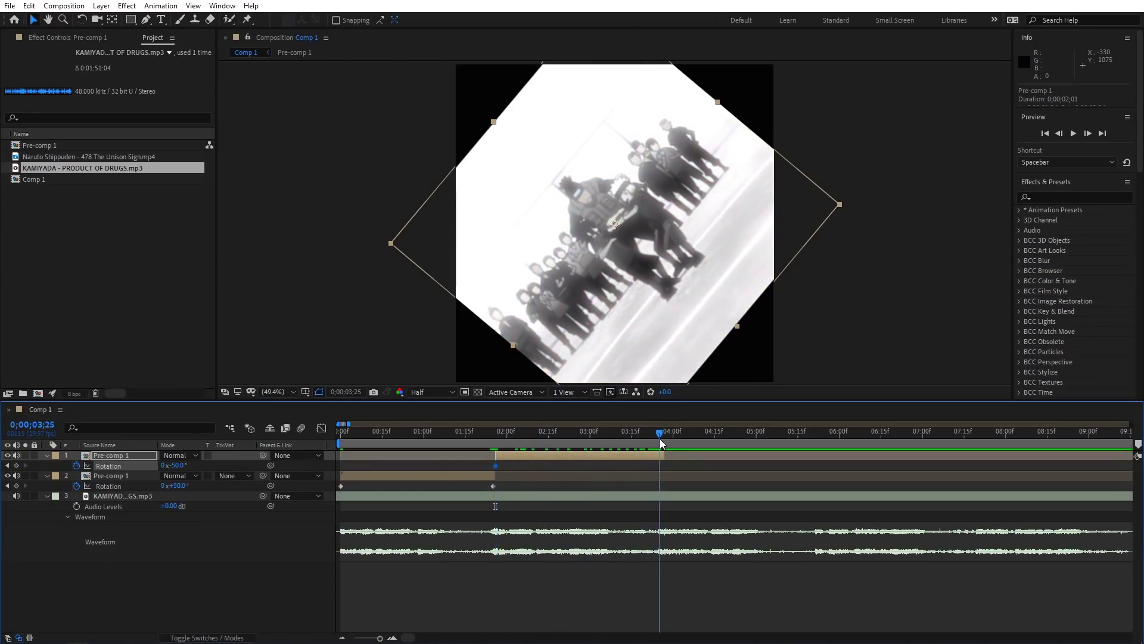
click(16, 466)
drag(489, 435, 658, 436)
click(577, 468)
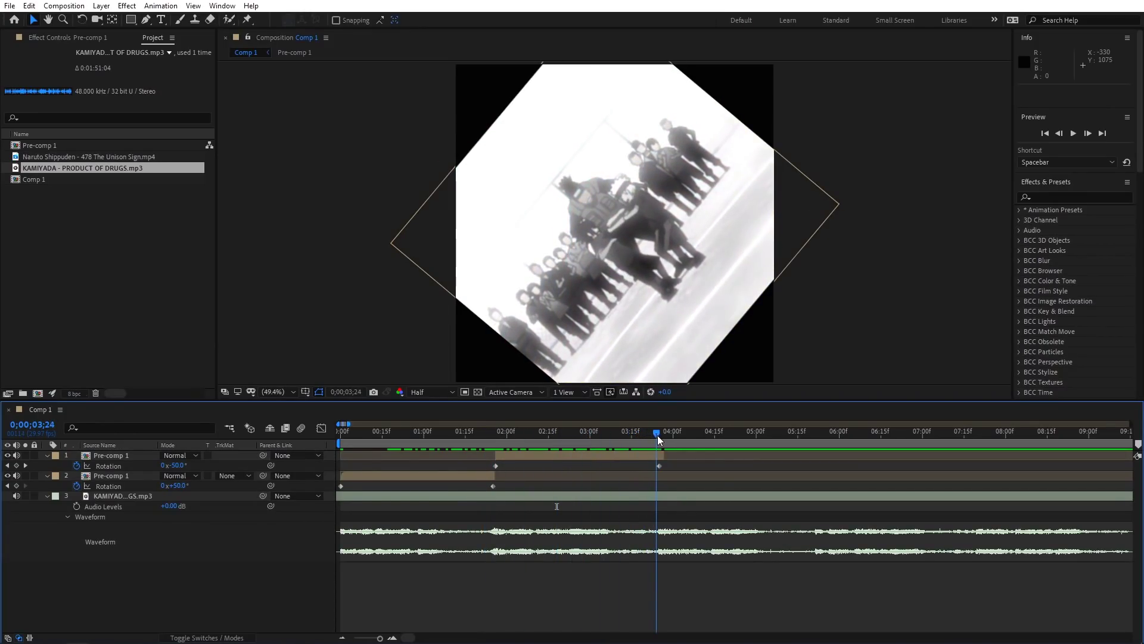
mouse_move(170, 465)
mouse_down()
mouse_move(119, 465)
mouse_move(169, 465)
mouse_up()
click(177, 466)
text(0)
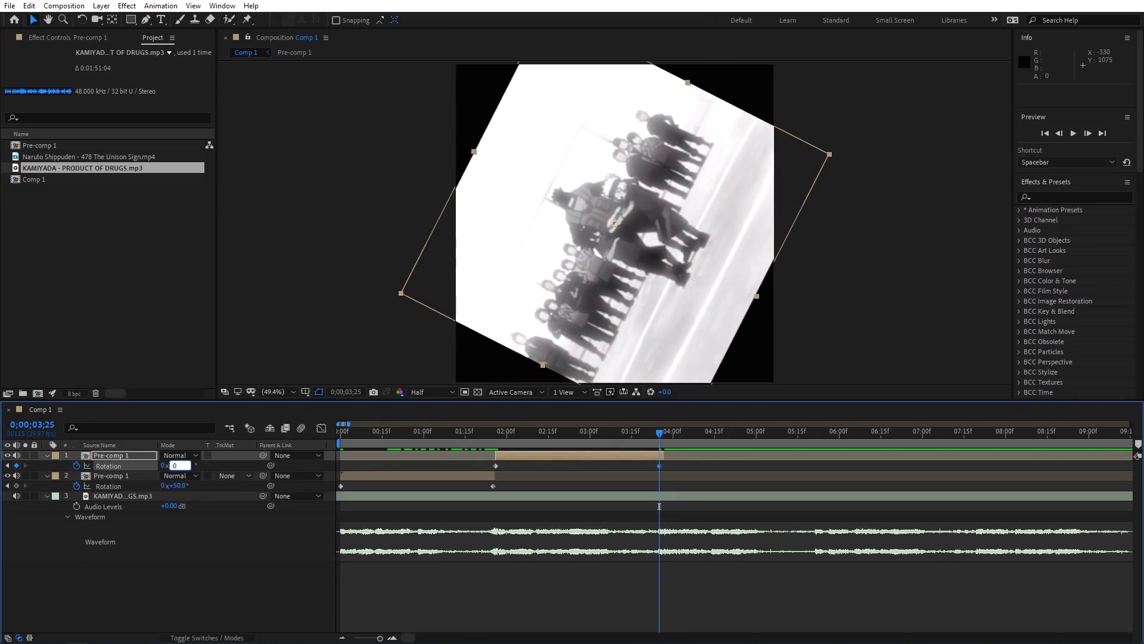
key(Return)
click(502, 434)
drag(477, 435, 654, 435)
drag(587, 451, 476, 448)
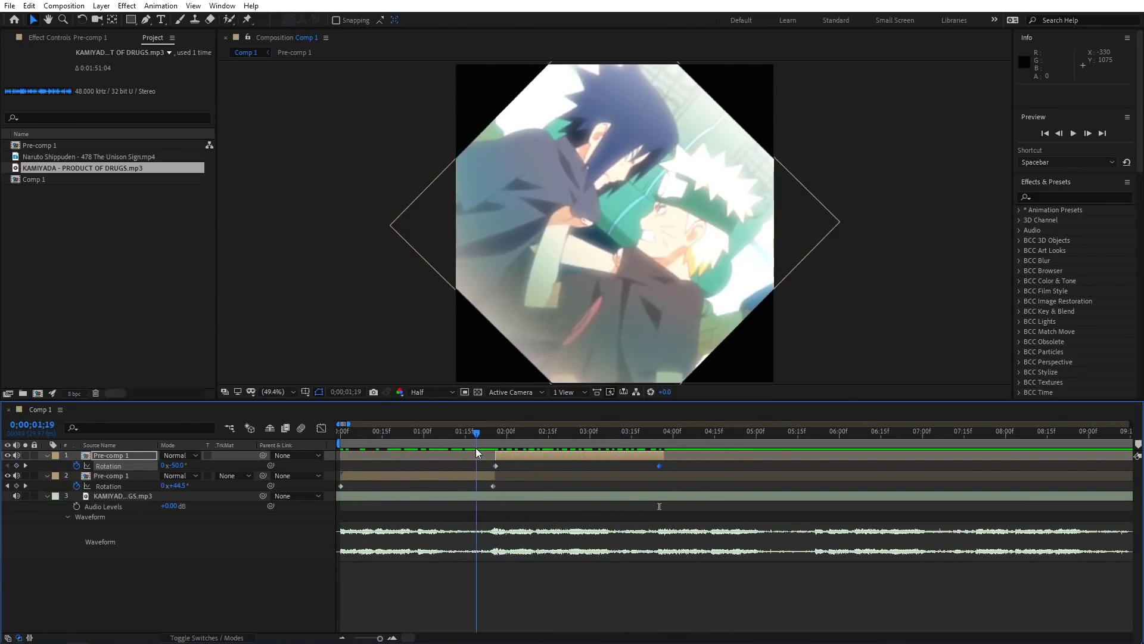
Apply Easy Ease to the first segment's rotation keyframes and bend the value curve to stay flat, then rise steeply at the end.
click(490, 485)
click(389, 475)
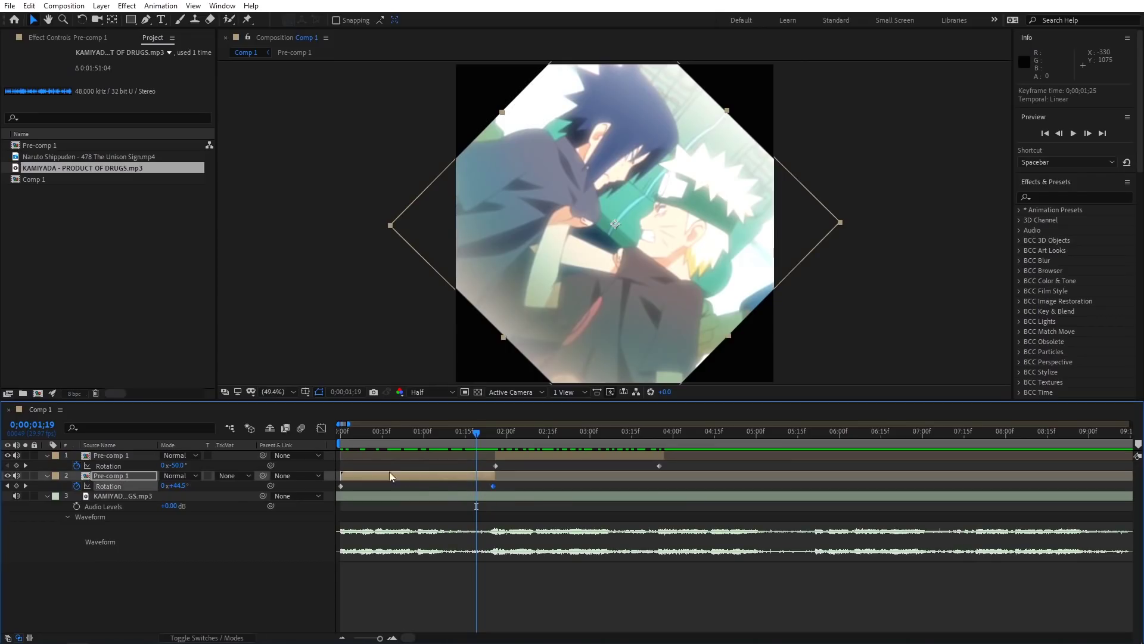
click(321, 428)
click(440, 511)
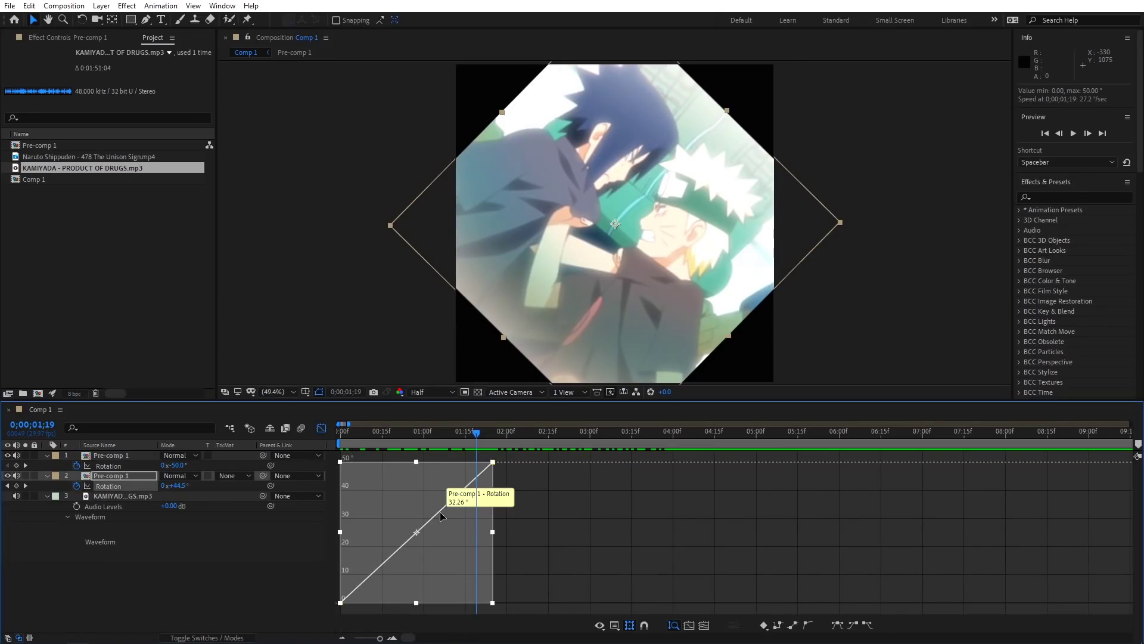
click(809, 624)
drag(633, 516, 487, 571)
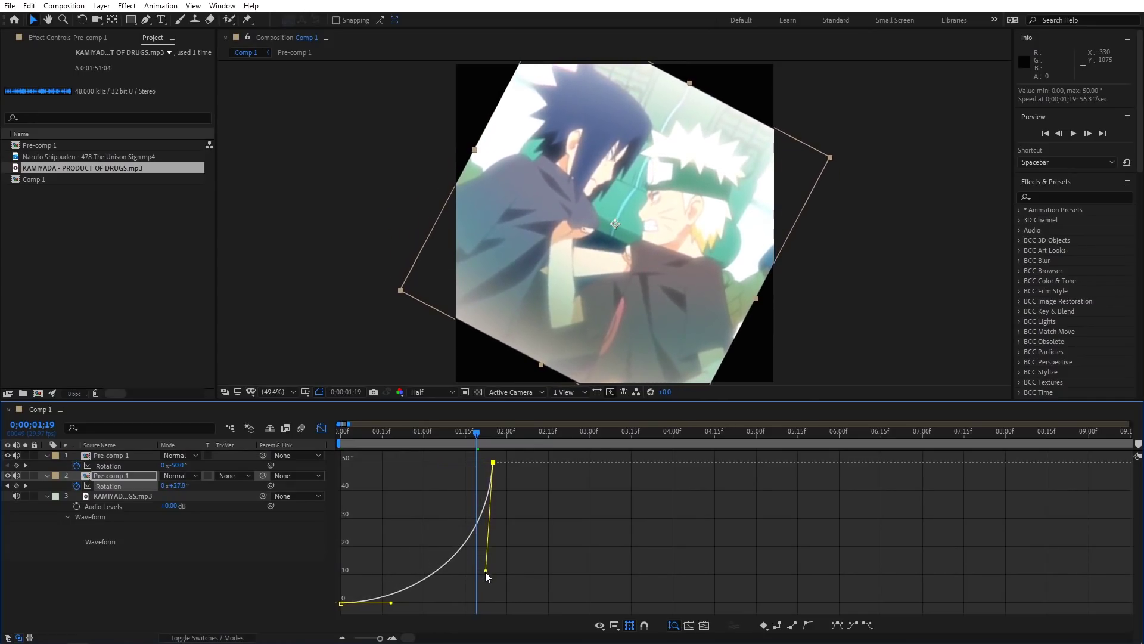
drag(391, 603, 494, 602)
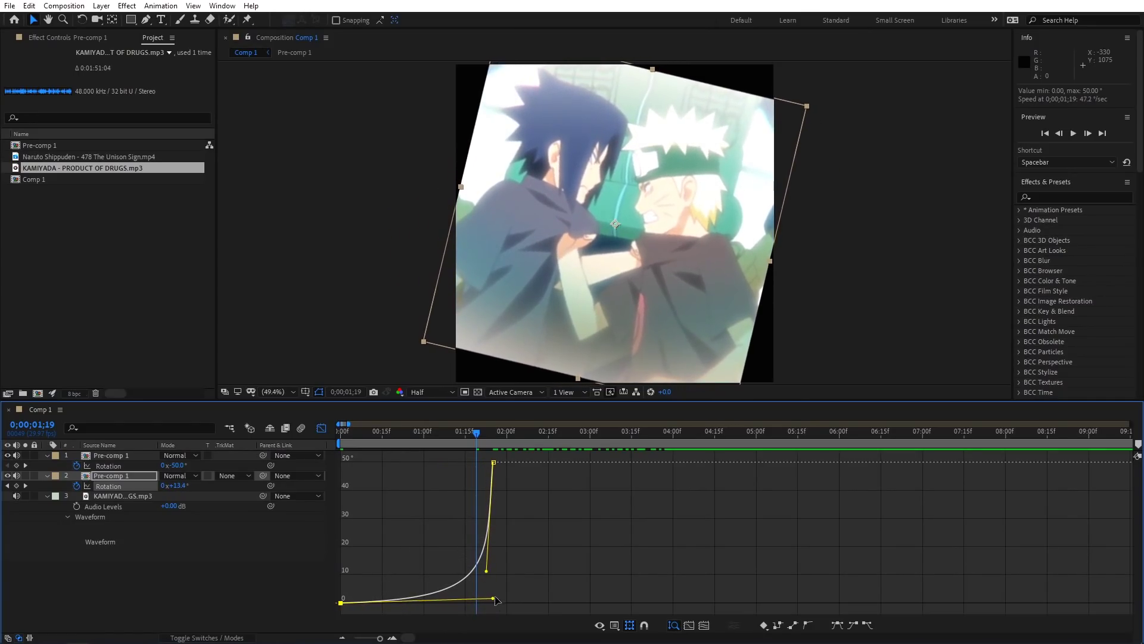
Play back the first segment's eased rotation from the start into the second segment.
drag(466, 435, 356, 432)
key(space)
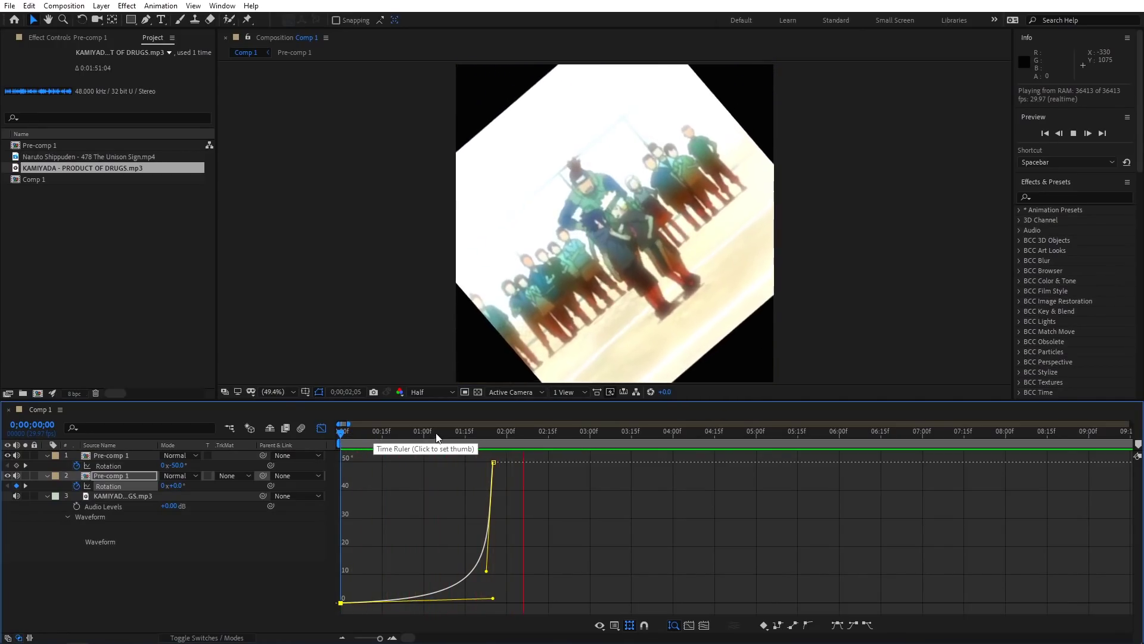
click(492, 431)
Apply Easy Ease to the second segment's rotation keyframes and bend the value curve to rise steeply at the start and level off gradually.
click(321, 428)
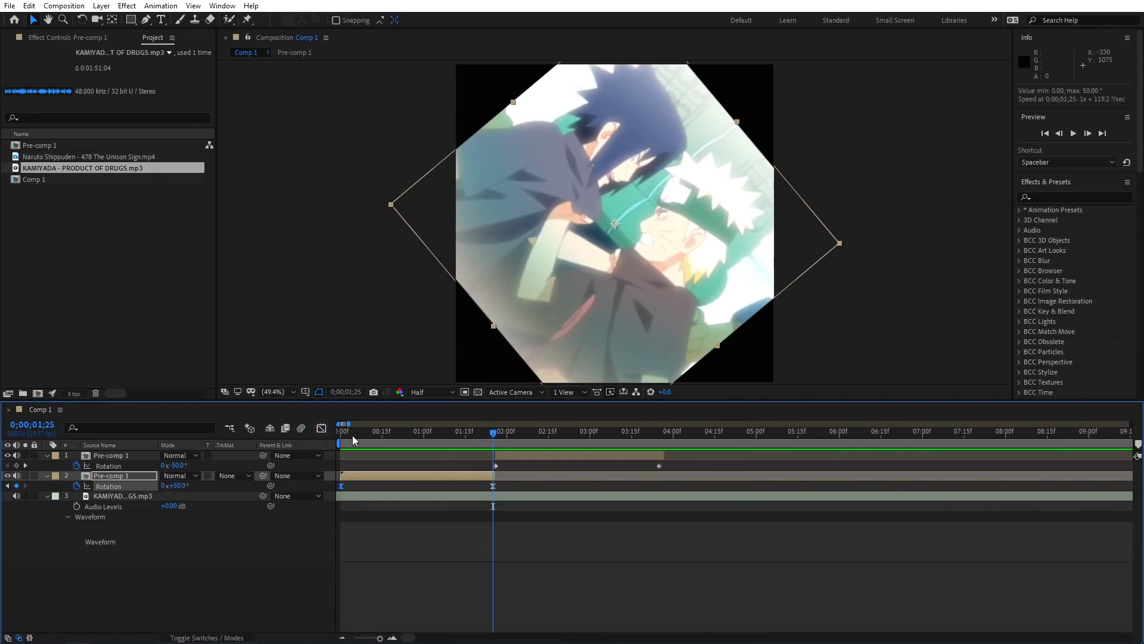
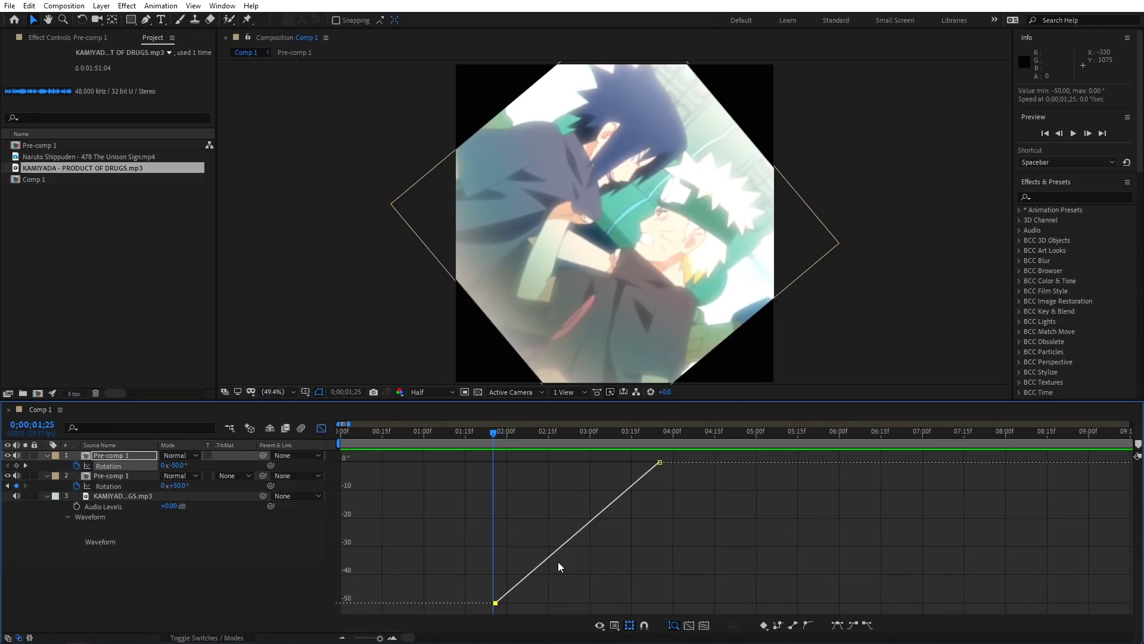
click(563, 546)
click(837, 625)
click(605, 609)
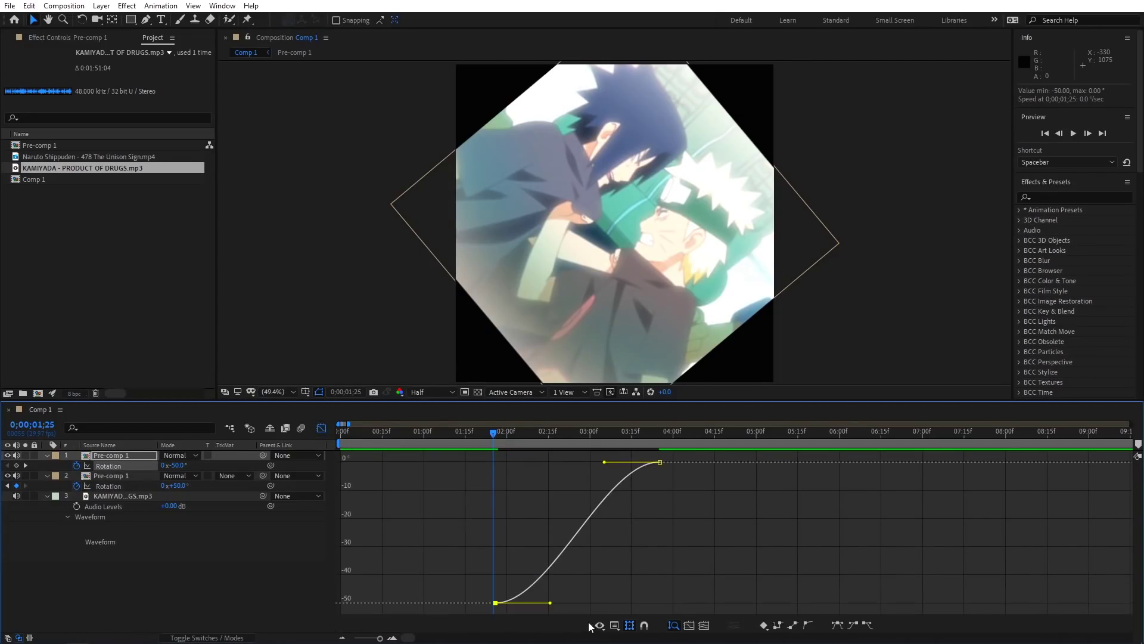
drag(550, 603, 506, 511)
drag(604, 462, 517, 471)
Play back both segments from the start and examine how the rotation carries across the cut.
key(space)
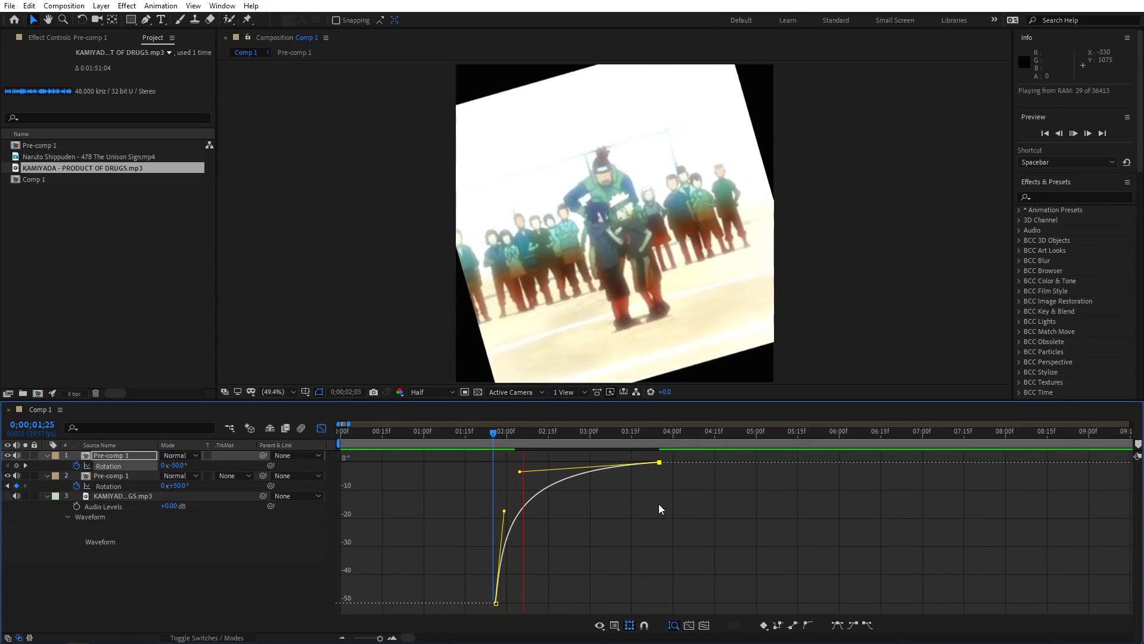
click(413, 430)
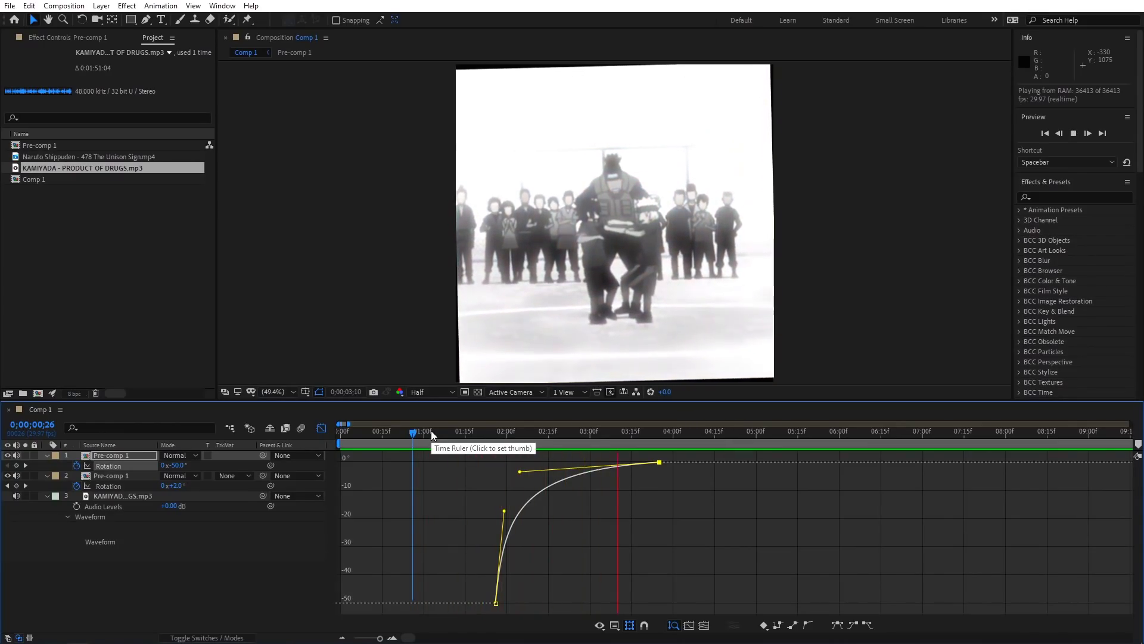
key(Home)
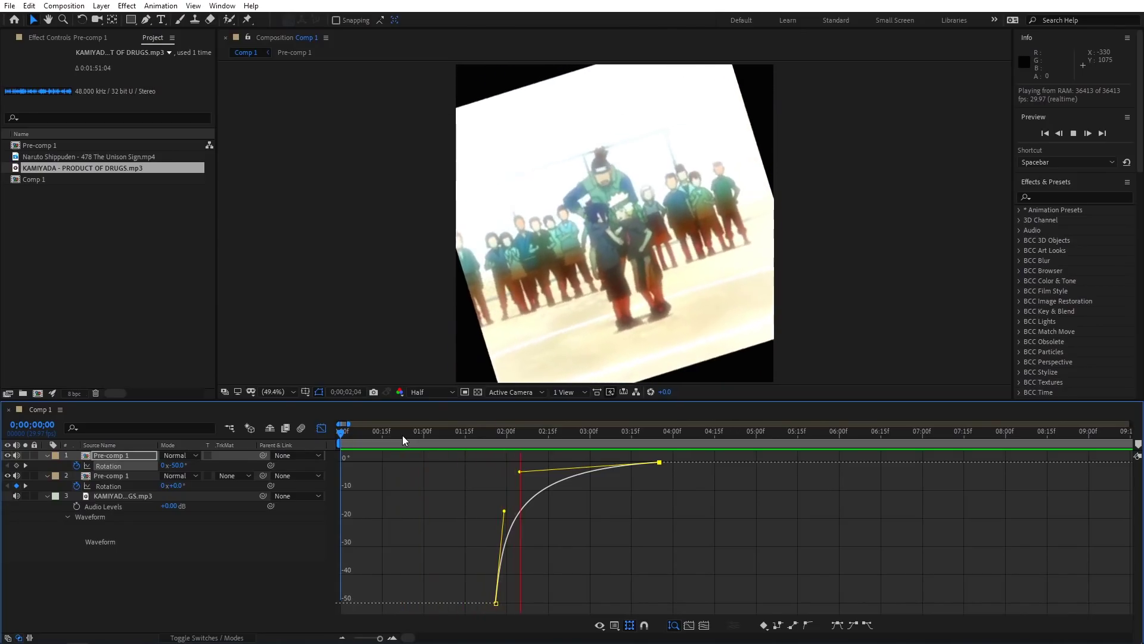
click(435, 435)
key(shift+F3)
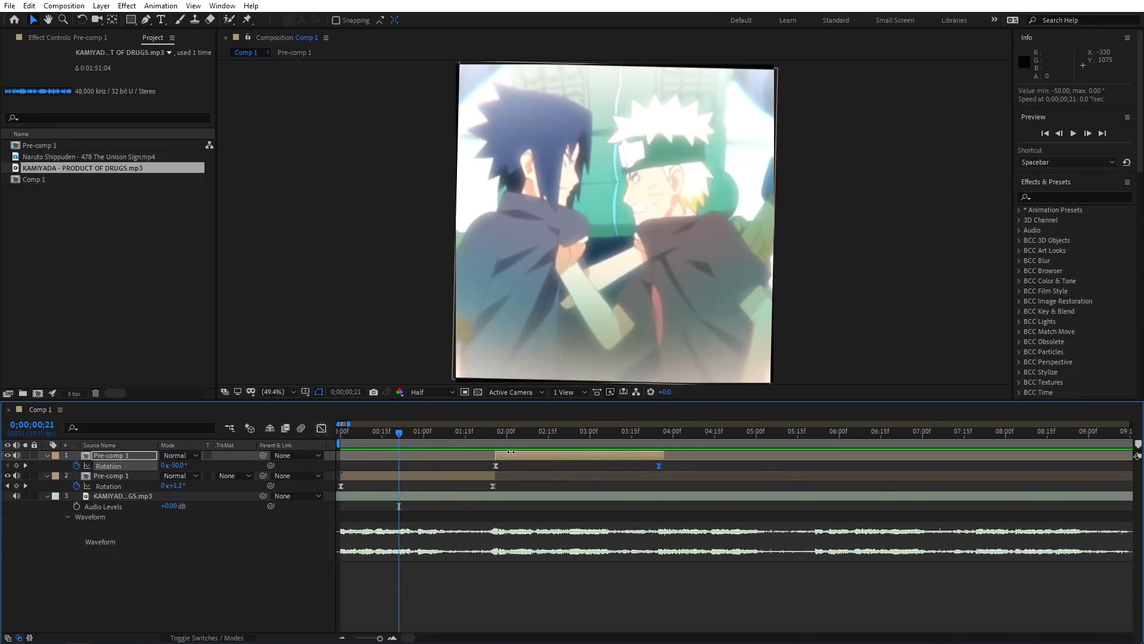
drag(442, 432, 554, 435)
key(Home)
drag(385, 431, 359, 463)
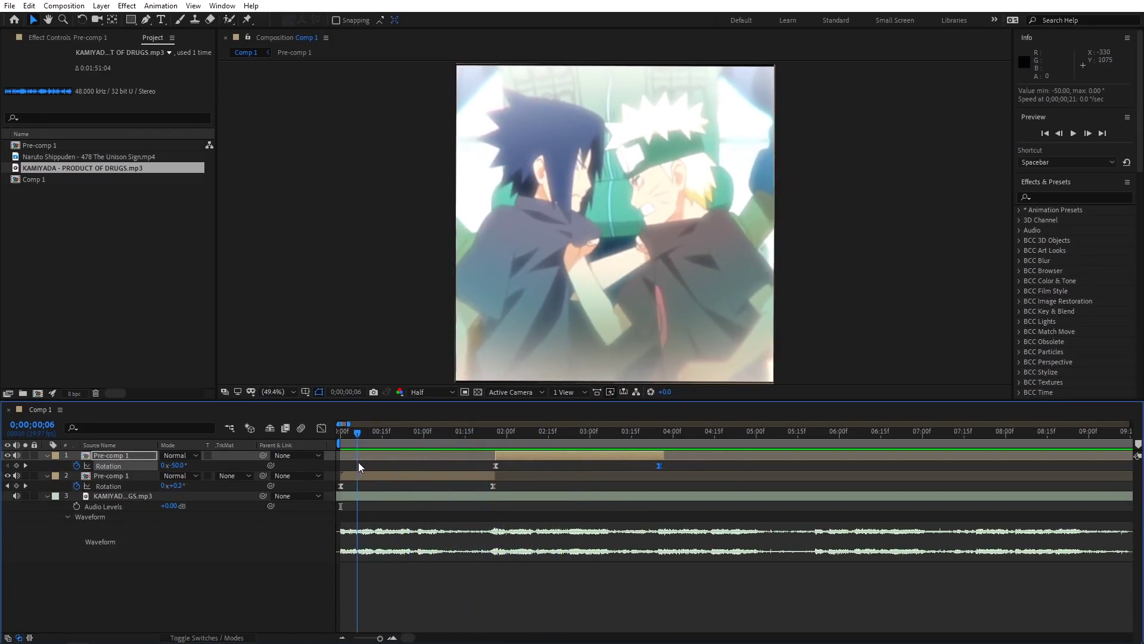
key(Home)
key(space)
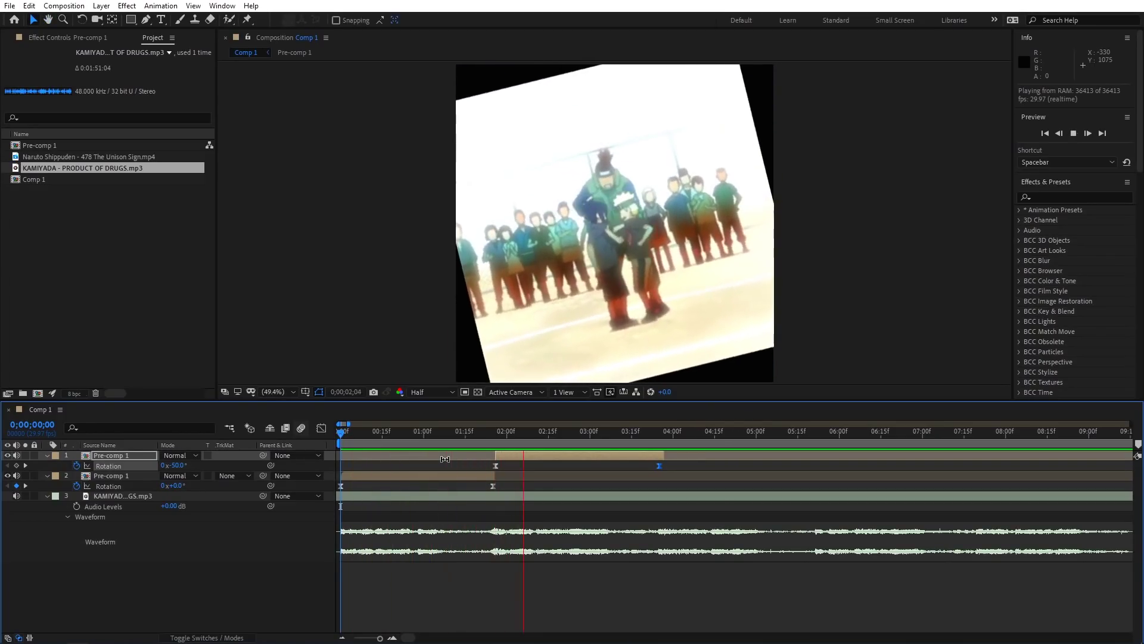
click(347, 435)
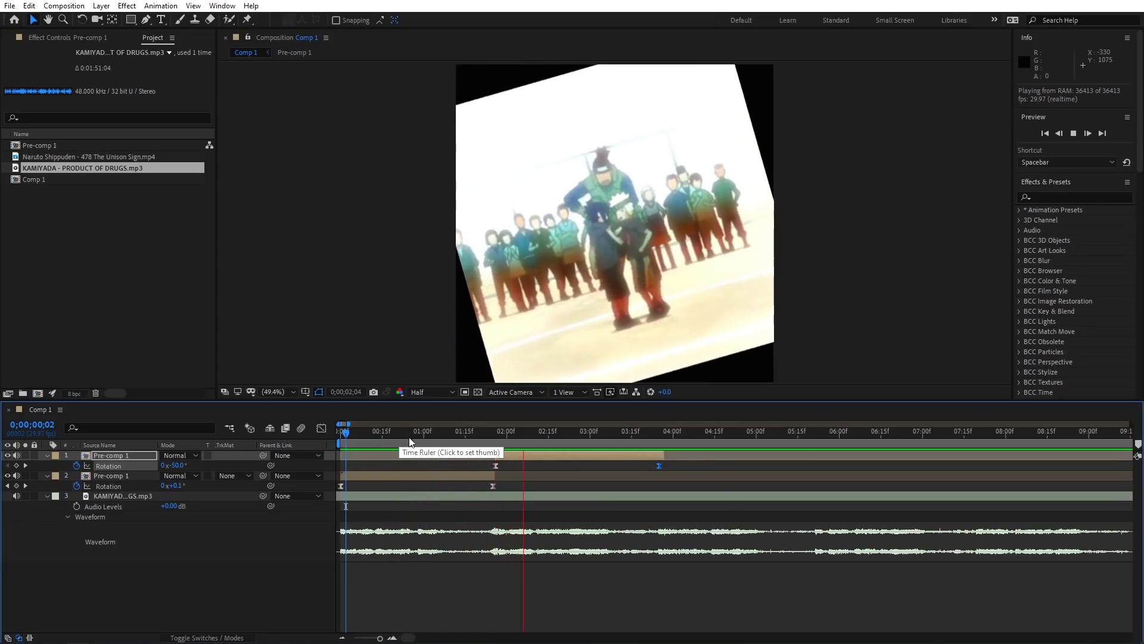
Stop the playback within the first segment and apply the Motion Tile effect to that segment.
click(459, 433)
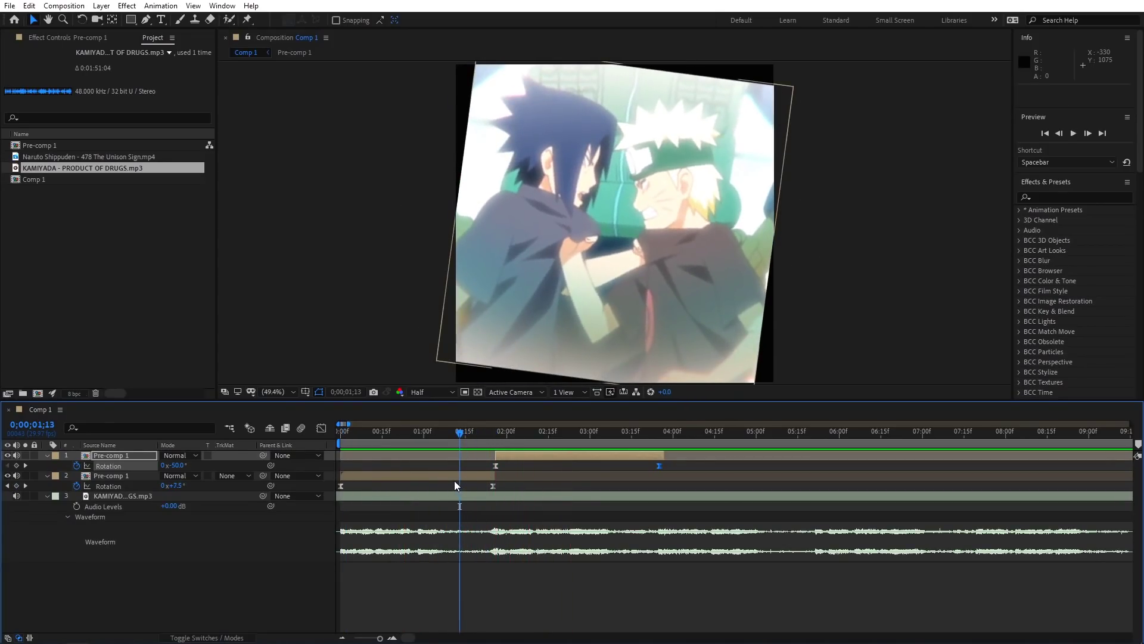
click(455, 480)
click(480, 475)
click(1067, 195)
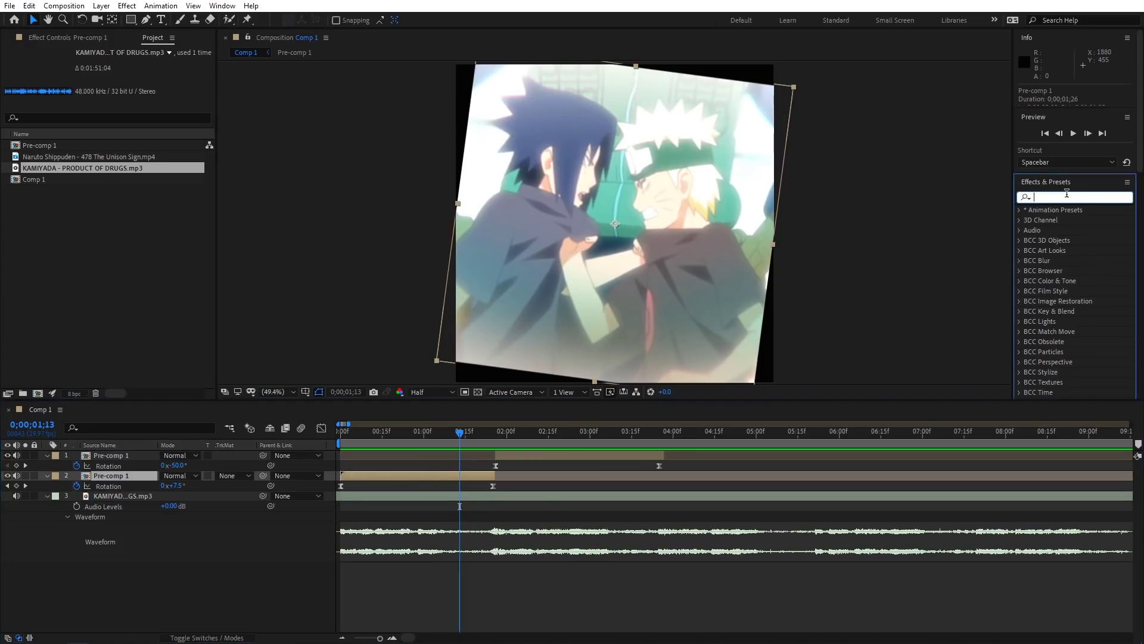
text(moti)
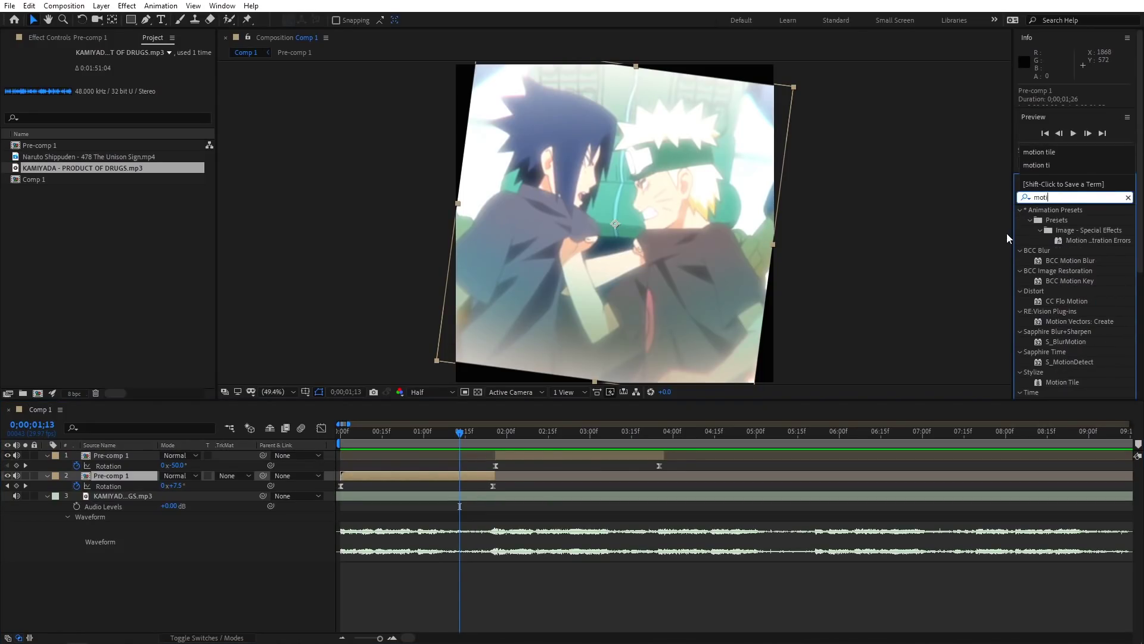
text(on t)
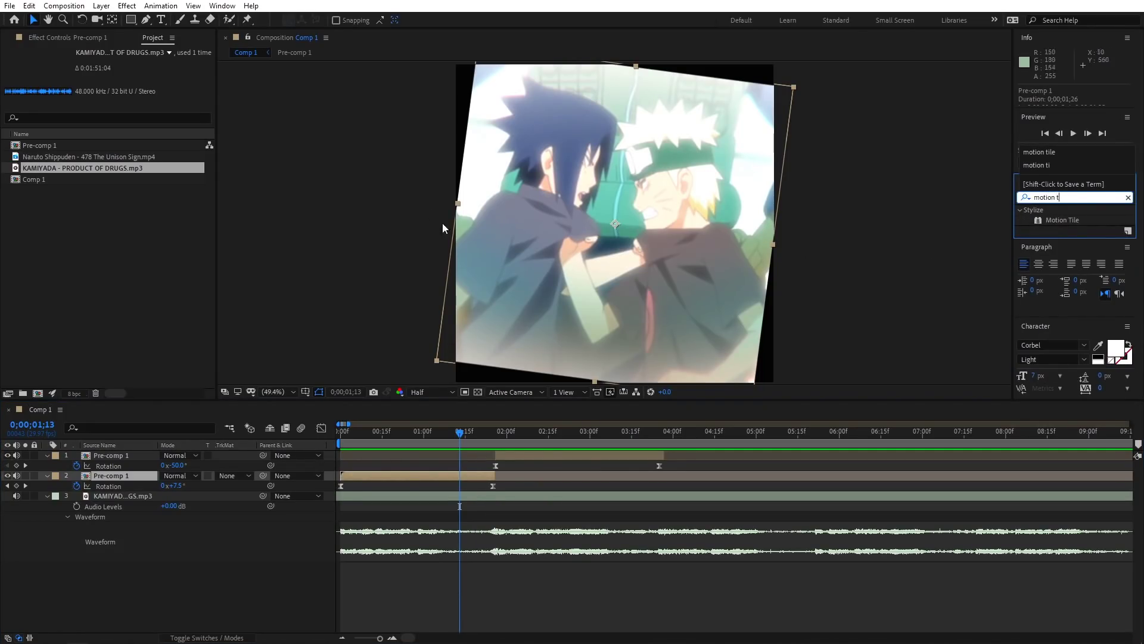
drag(1059, 221, 435, 475)
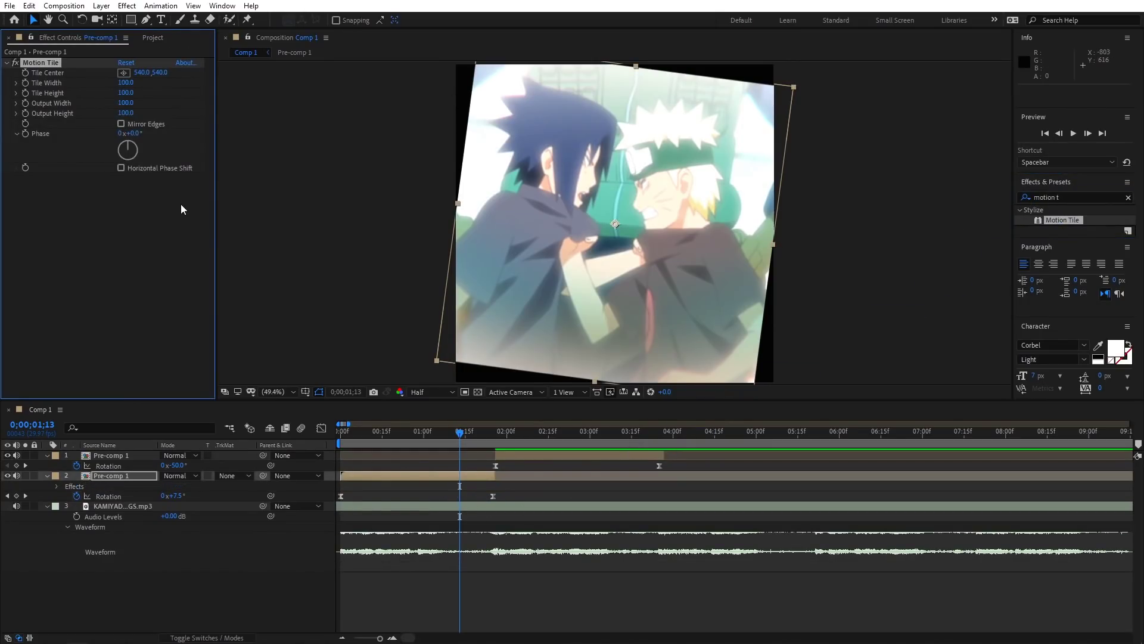
Enable Mirror Edges in the first segment's Motion Tile and set both Output Height and Output Width to 280.
click(121, 124)
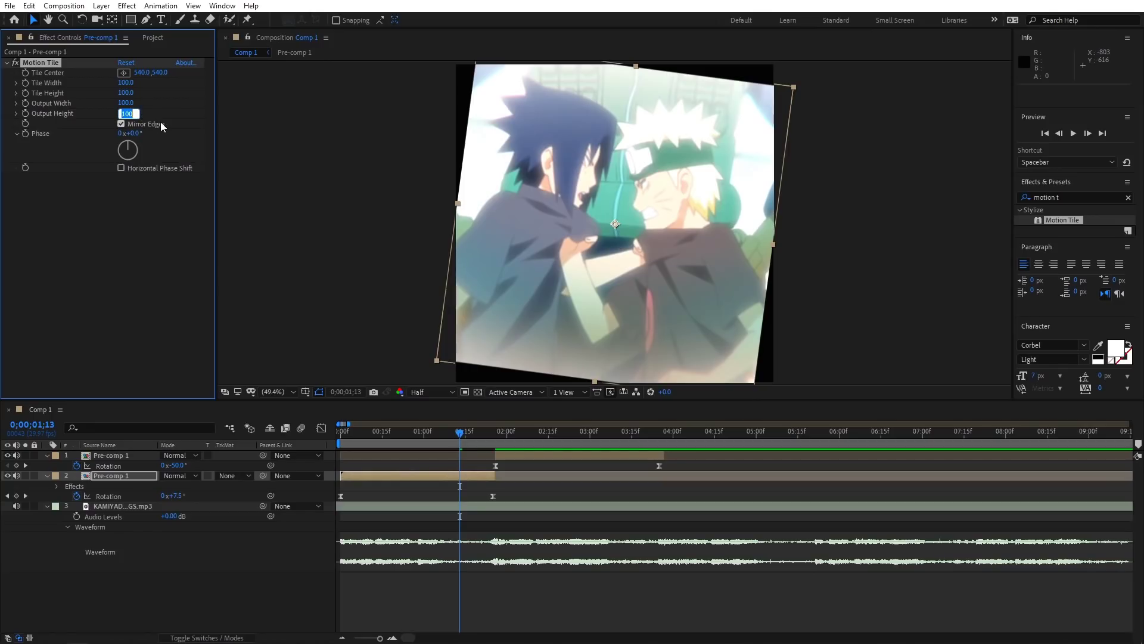
text(280.)
click(124, 103)
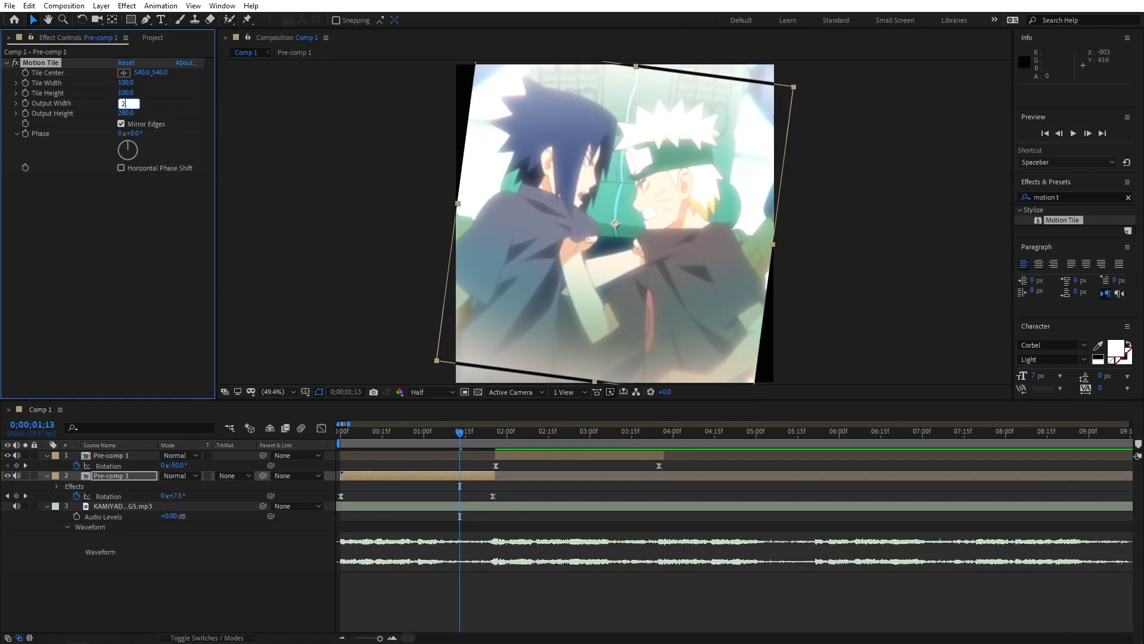
text(280)
key(Return)
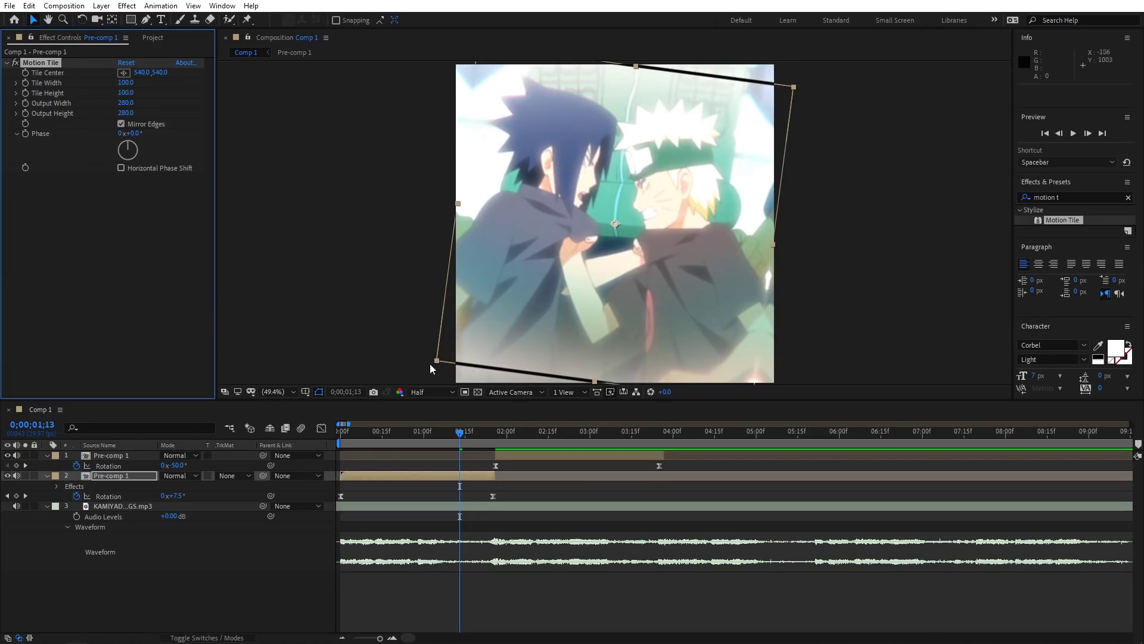
Copy the configured Motion Tile effect onto the second segment.
click(539, 431)
click(549, 453)
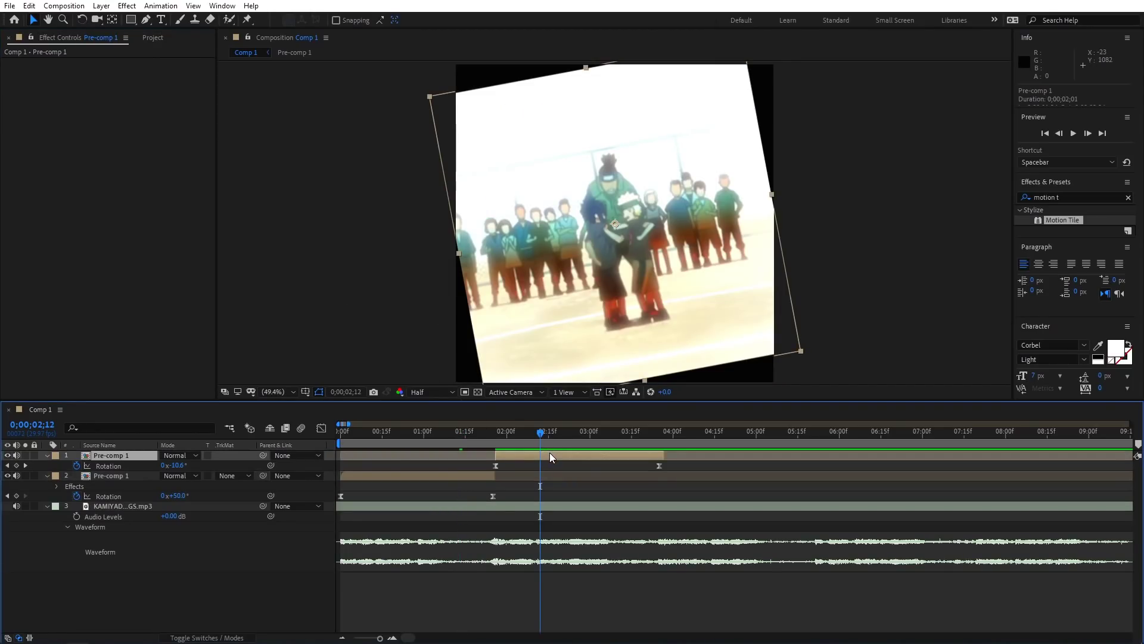
key(ctrl+v)
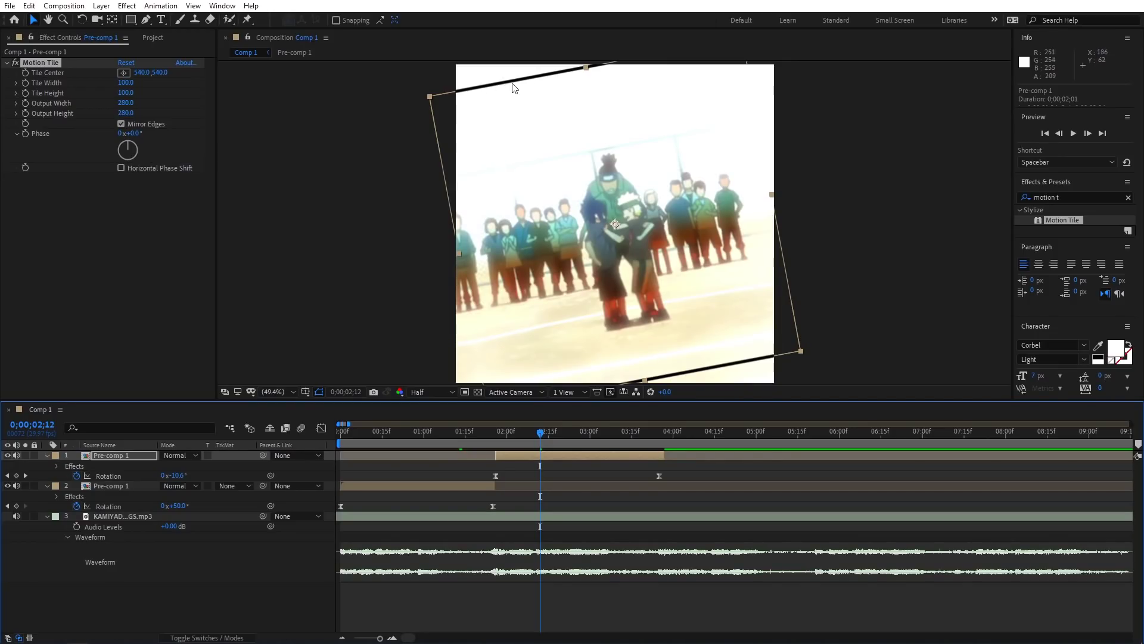
Play back both segments from near the start and inspect the mirrored edges just before the cut.
drag(543, 438, 363, 436)
key(space)
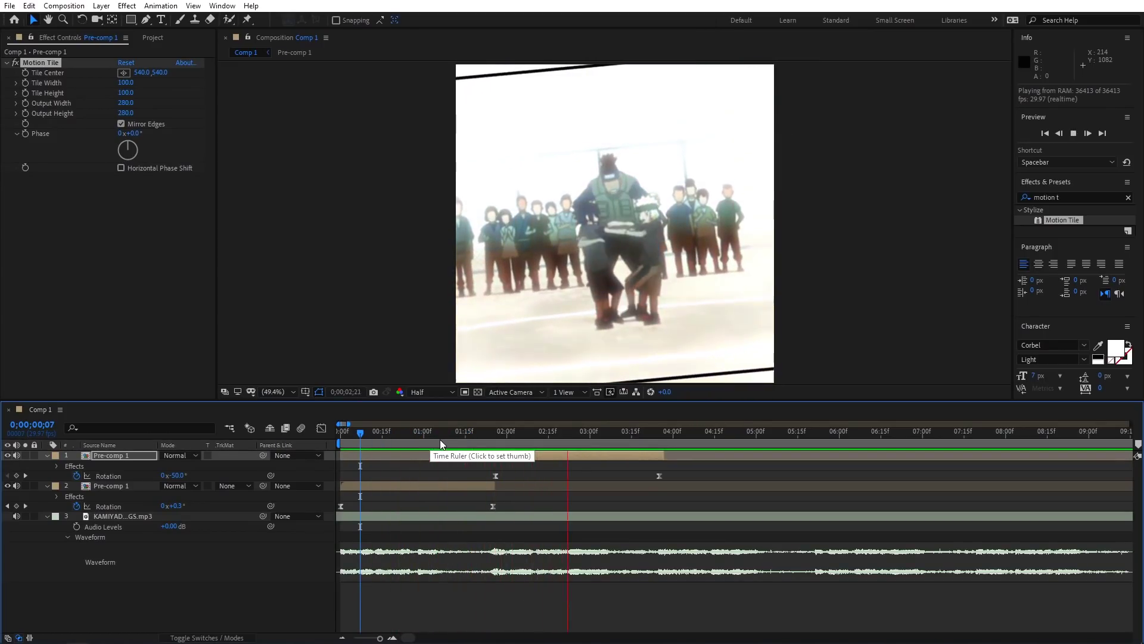
mouse_move(468, 434)
mouse_down()
mouse_move(491, 436)
mouse_move(480, 437)
mouse_up()
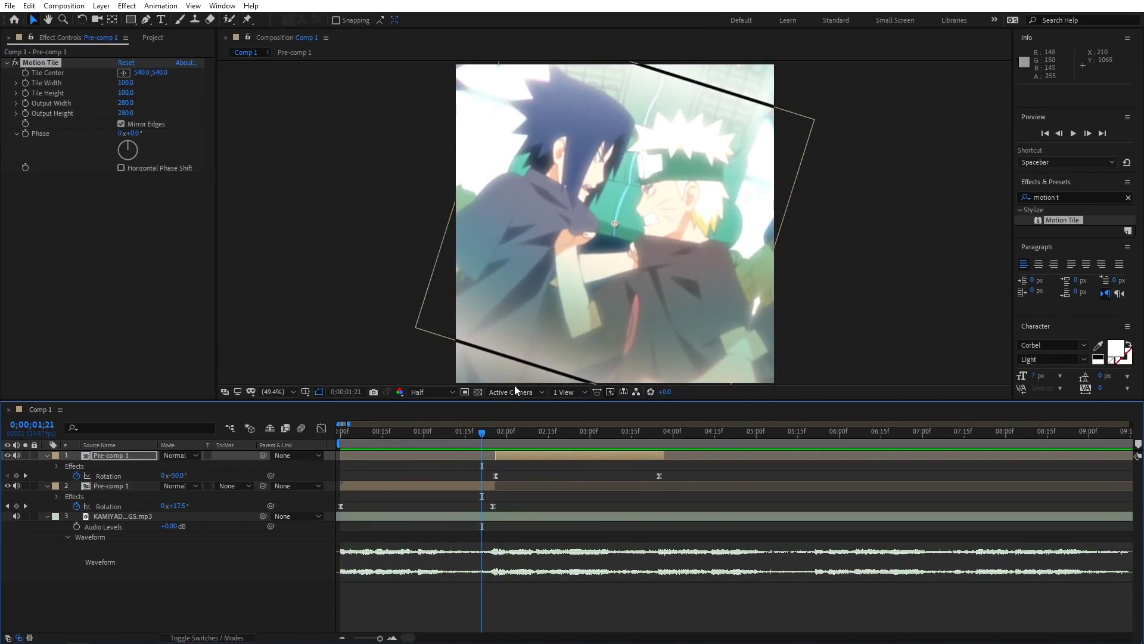
Open the first segment's Pre-comp 1 and set the scale of its lower video layer to 101%.
double_click(473, 485)
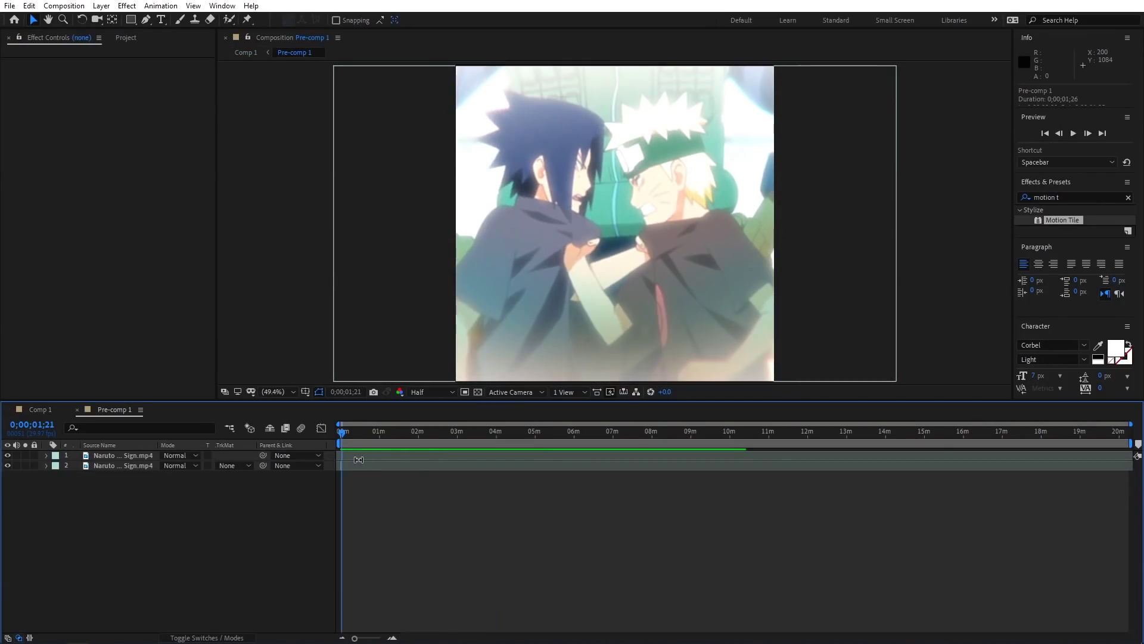
key(ctrl+a)
click(393, 638)
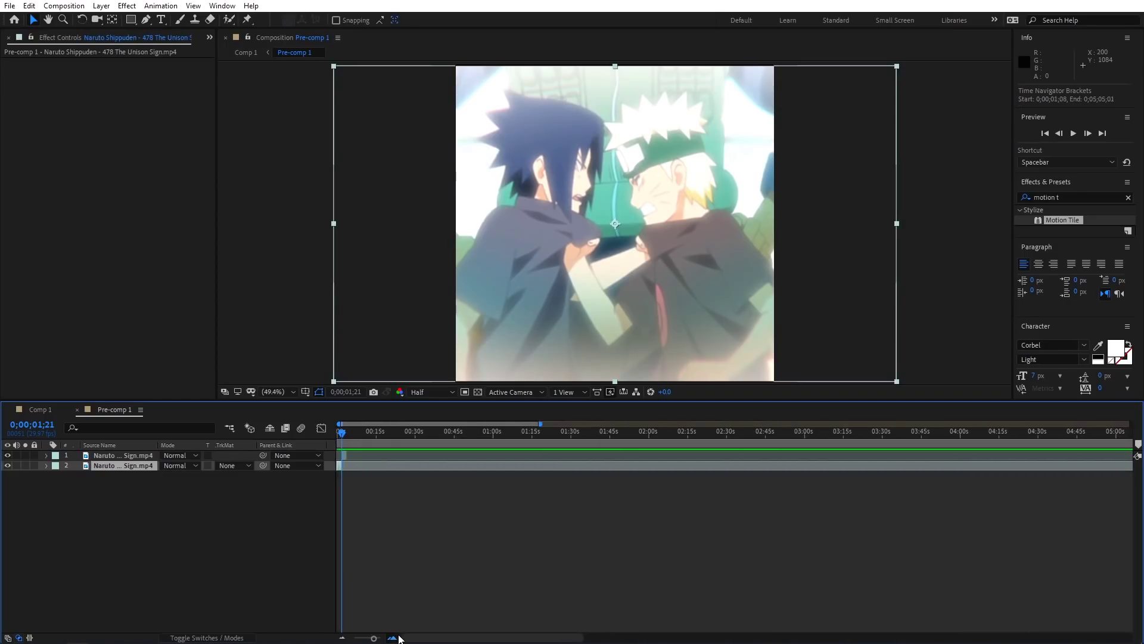
click(394, 638)
key(s)
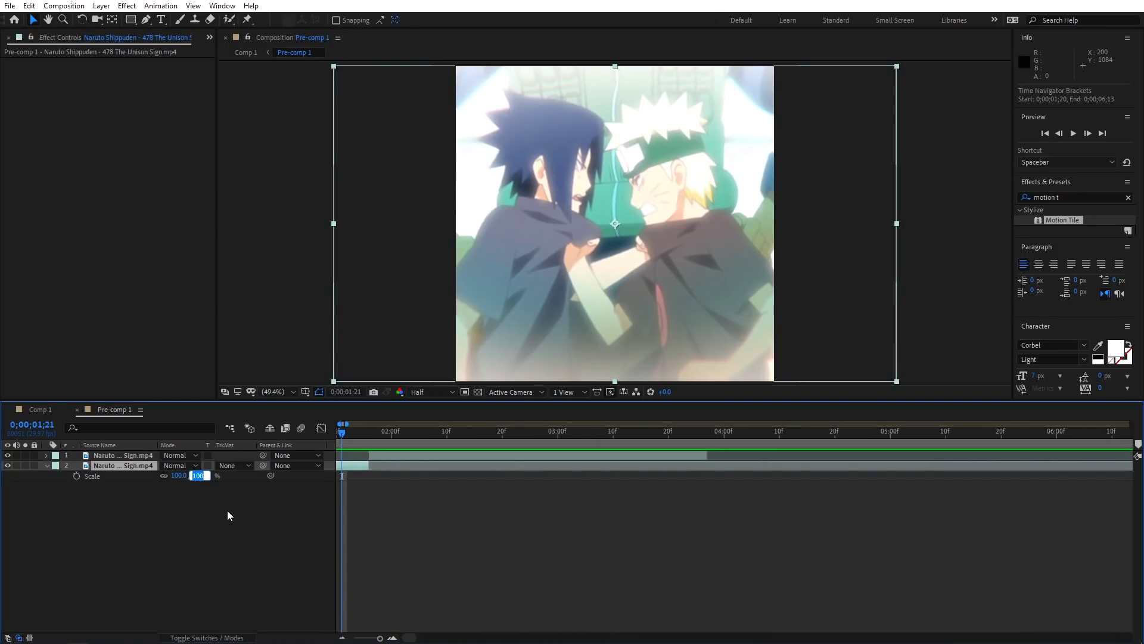
text(101)
key(Return)
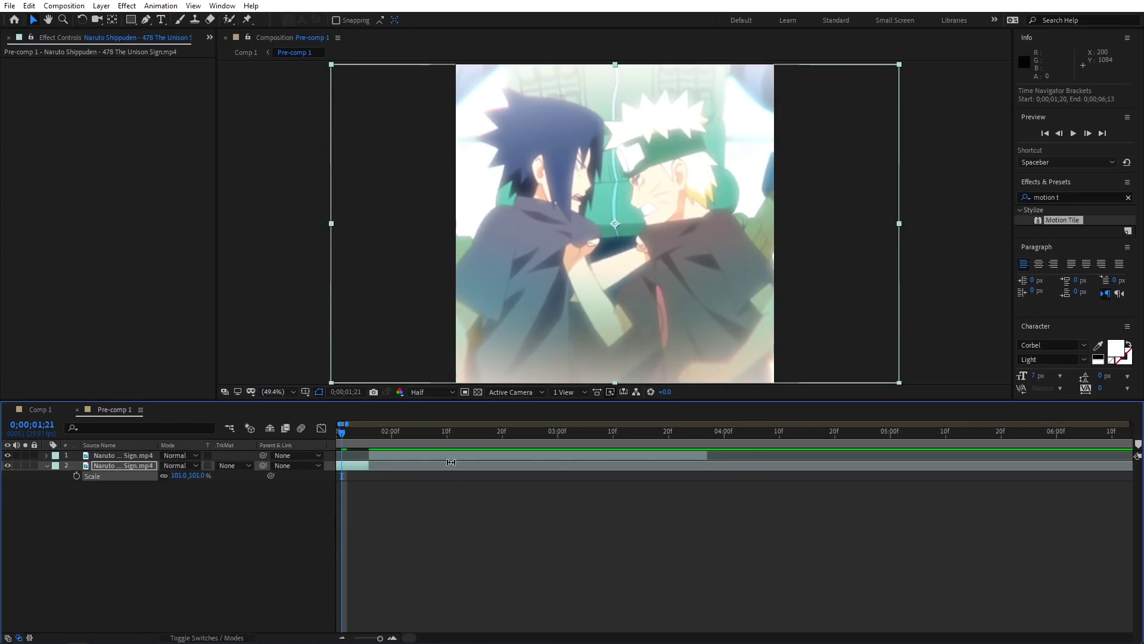
Set the scale of the upper video layer in Pre-comp 1 to 101%.
click(427, 455)
key(s)
click(198, 465)
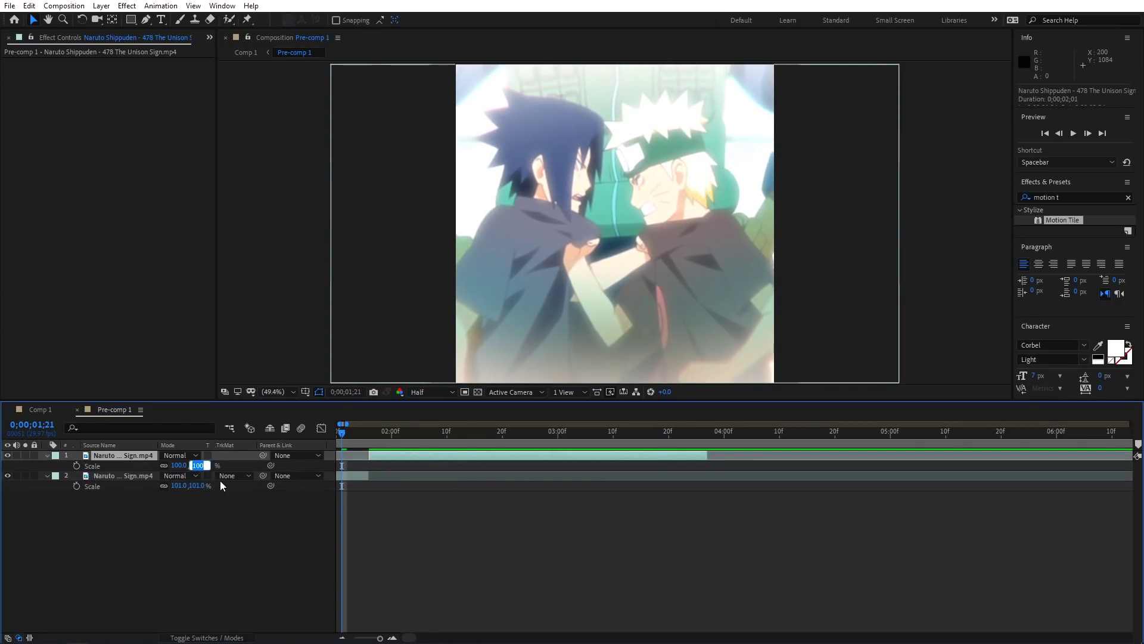
text(101)
key(Return)
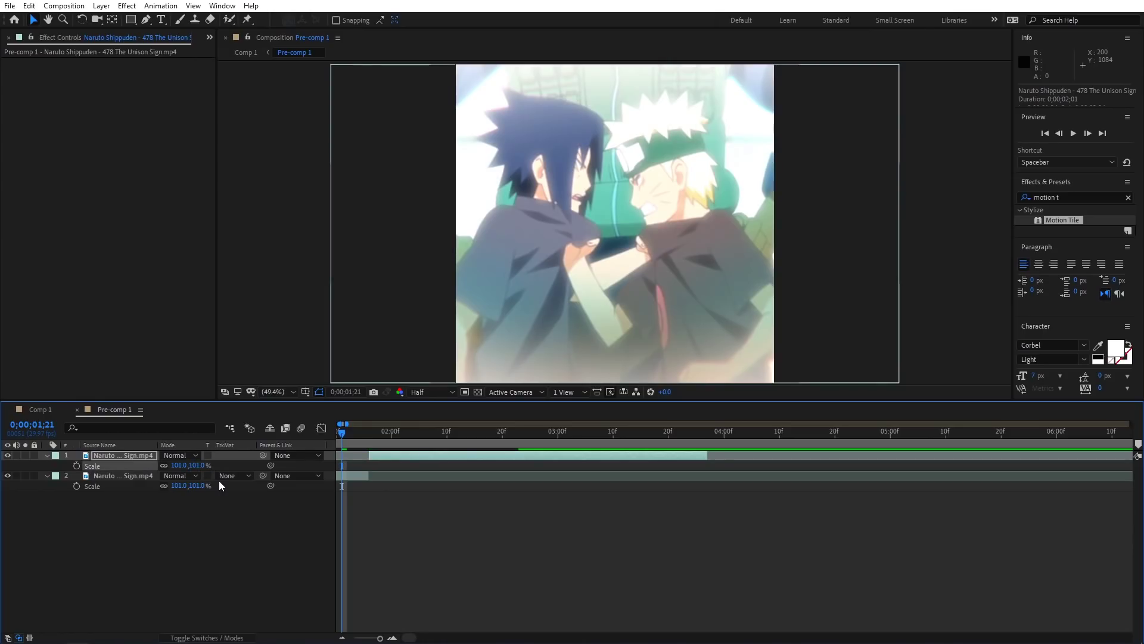
Return to Comp 1 and play back both segments from the start to examine the tiled edges during the rotation.
click(41, 410)
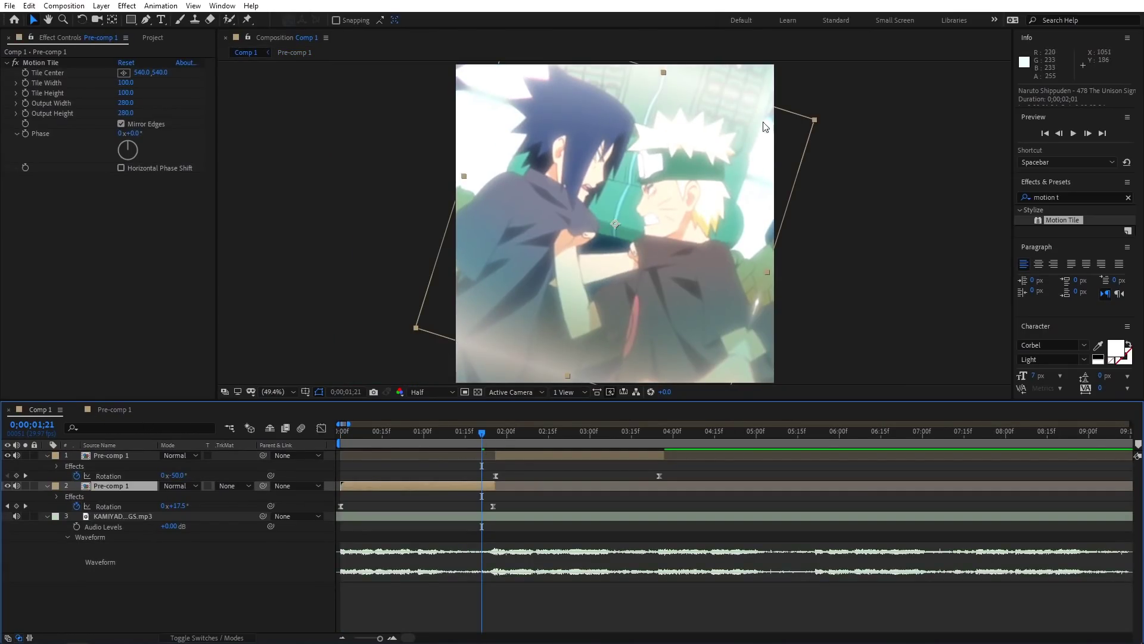
mouse_move(481, 431)
mouse_down()
mouse_move(362, 446)
mouse_move(653, 435)
mouse_move(342, 434)
mouse_up()
key(space)
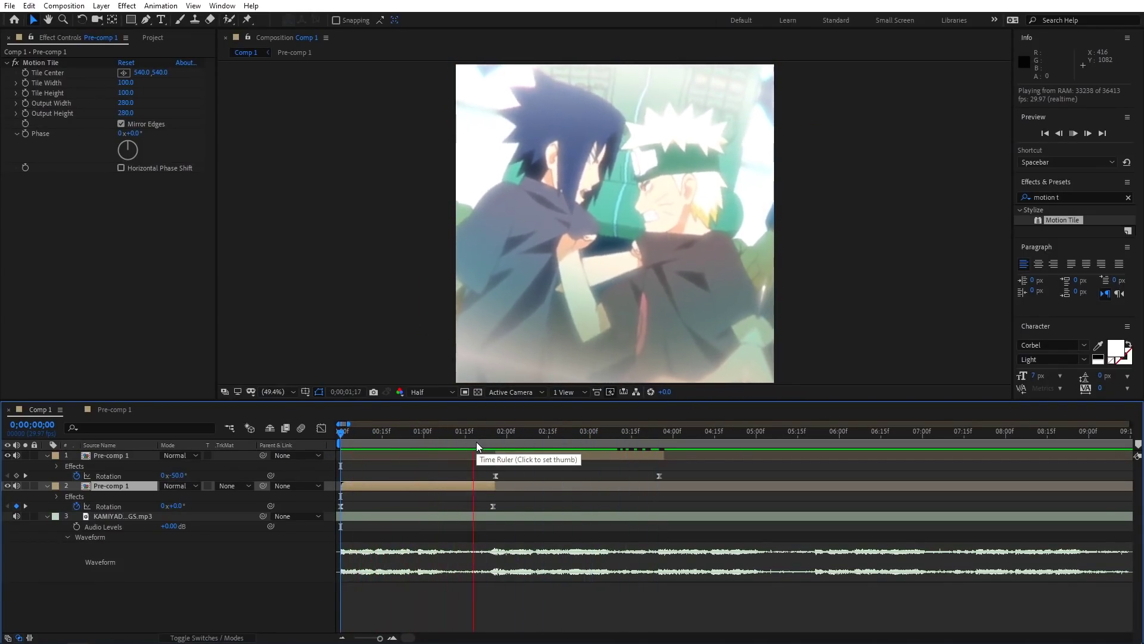
click(522, 441)
Add an adjustment layer above the segments and trim it to span the cut, from 0;00;01;20 to 0;00;02;17.
drag(531, 443, 497, 463)
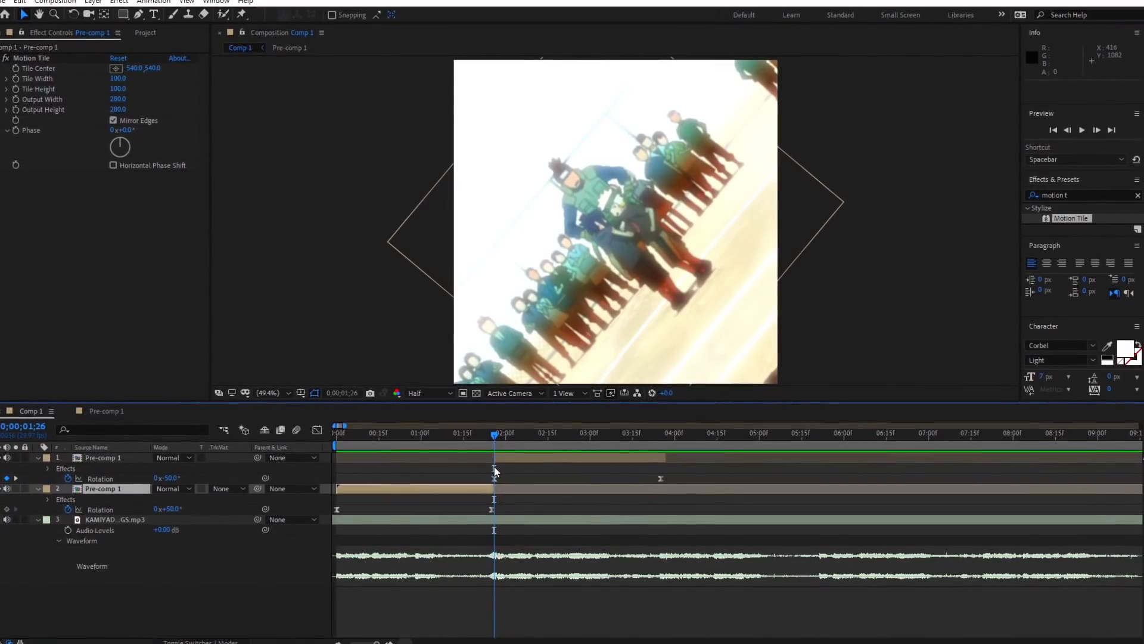
click(495, 458)
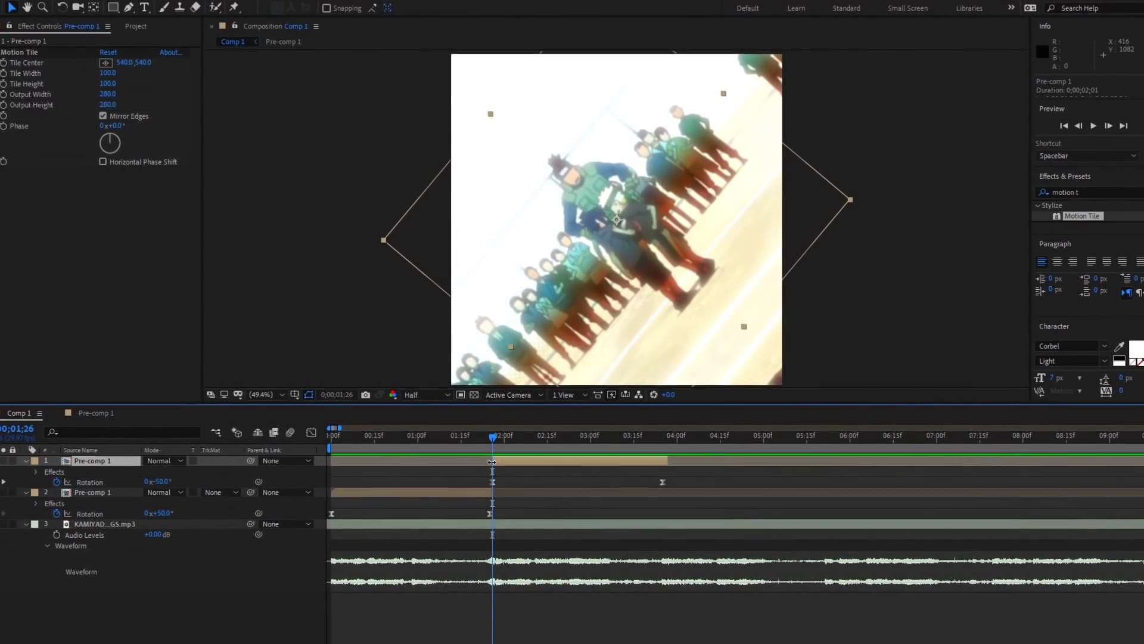
key(ctrl+alt+y)
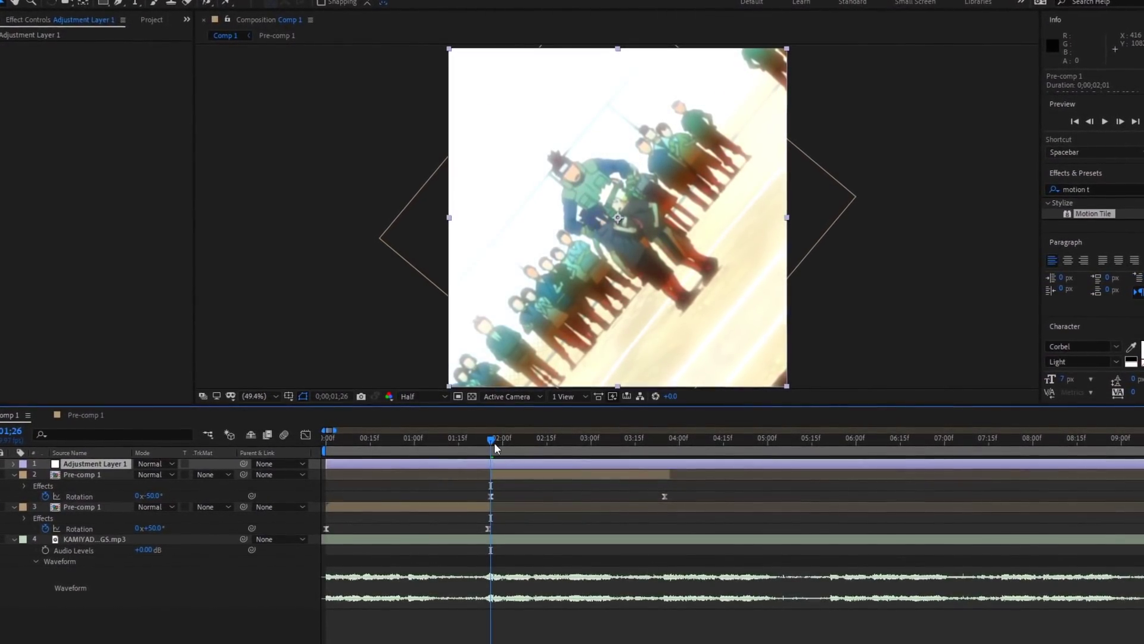
drag(494, 442, 554, 451)
key(alt+bracketleft)
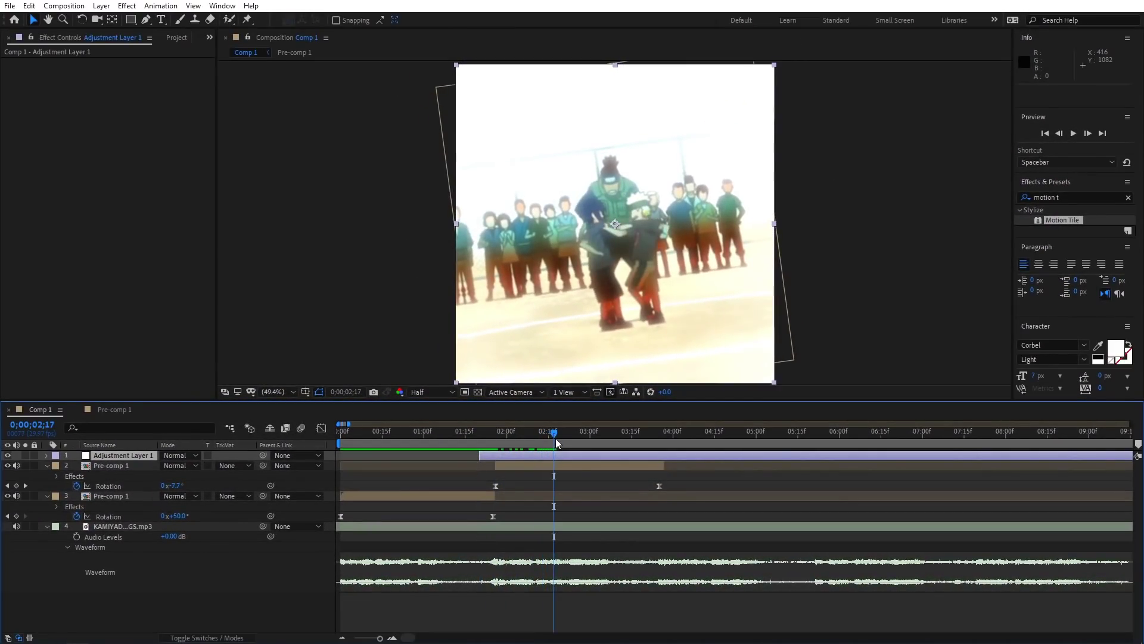
key(alt+bracketright)
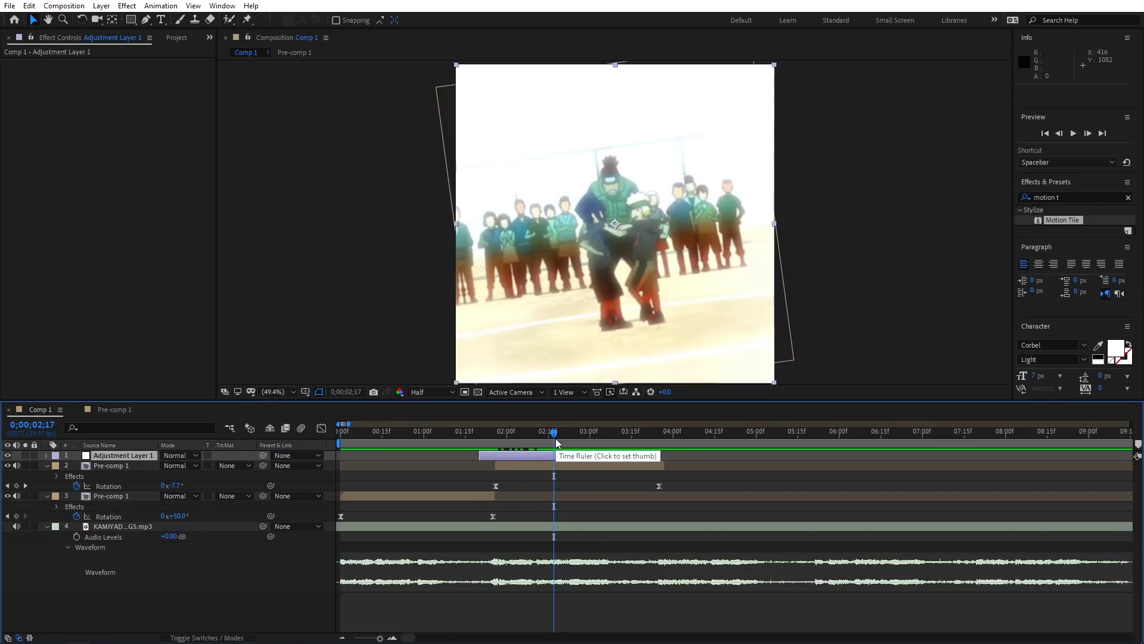
Go to the adjustment layer's start, search the effects for "lens" and apply BCC Fast Lens Blur to the layer.
key(i)
click(1079, 196)
click(1068, 194)
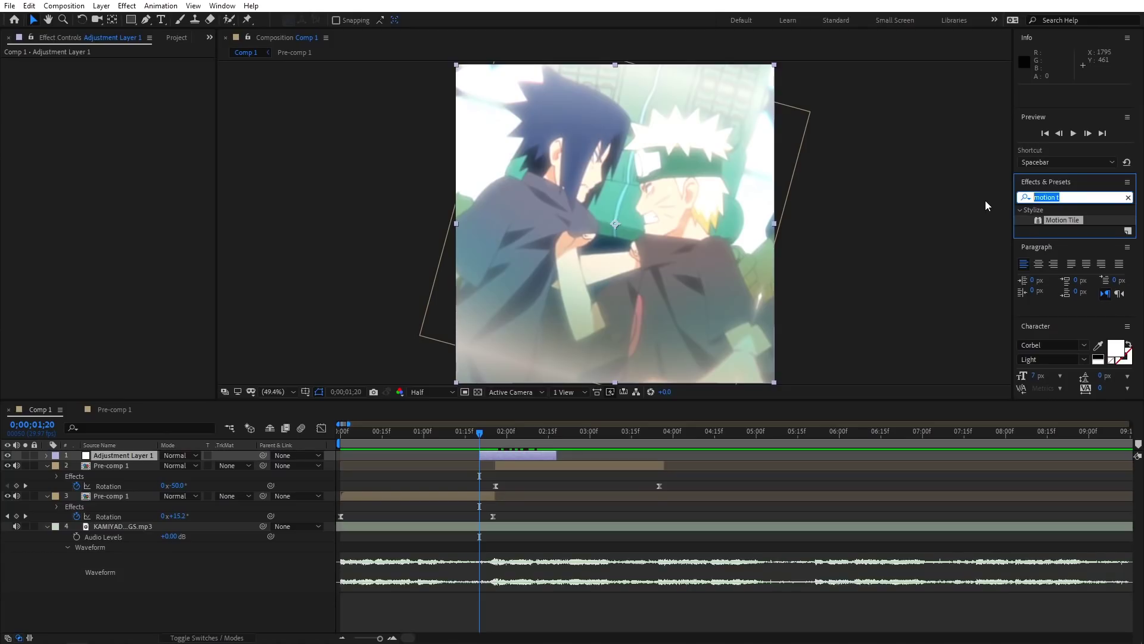
text(lens)
drag(1067, 220, 510, 457)
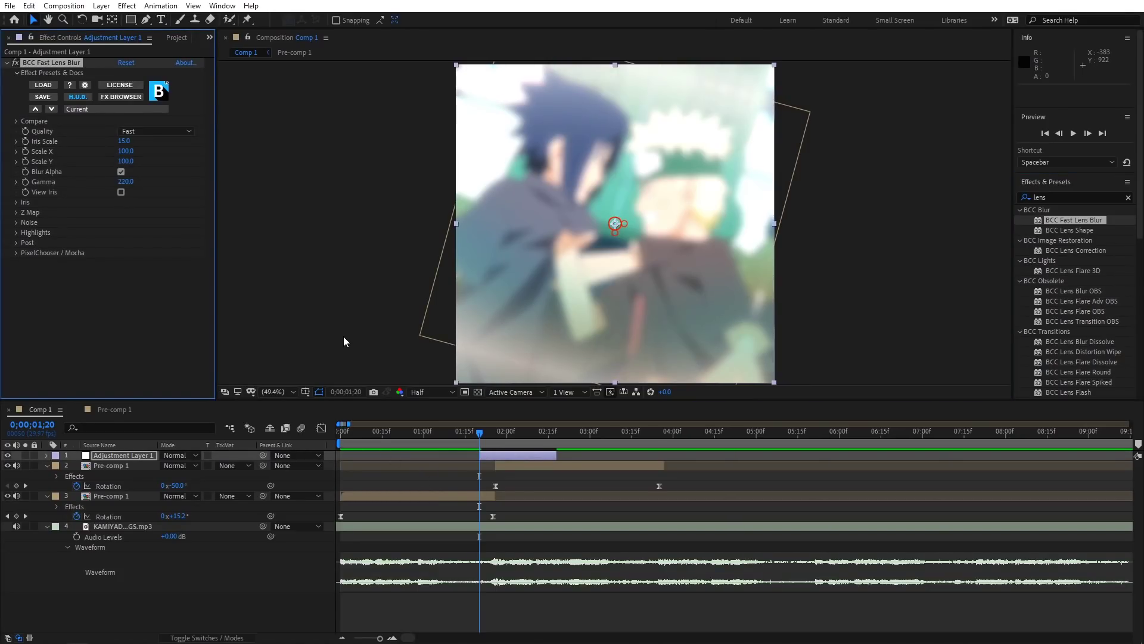
Set the lens blur's Iris Scale to 0, keyframe it at 0;00;01;20, and reveal the keyframe in the timeline.
click(128, 143)
text(0)
key(Return)
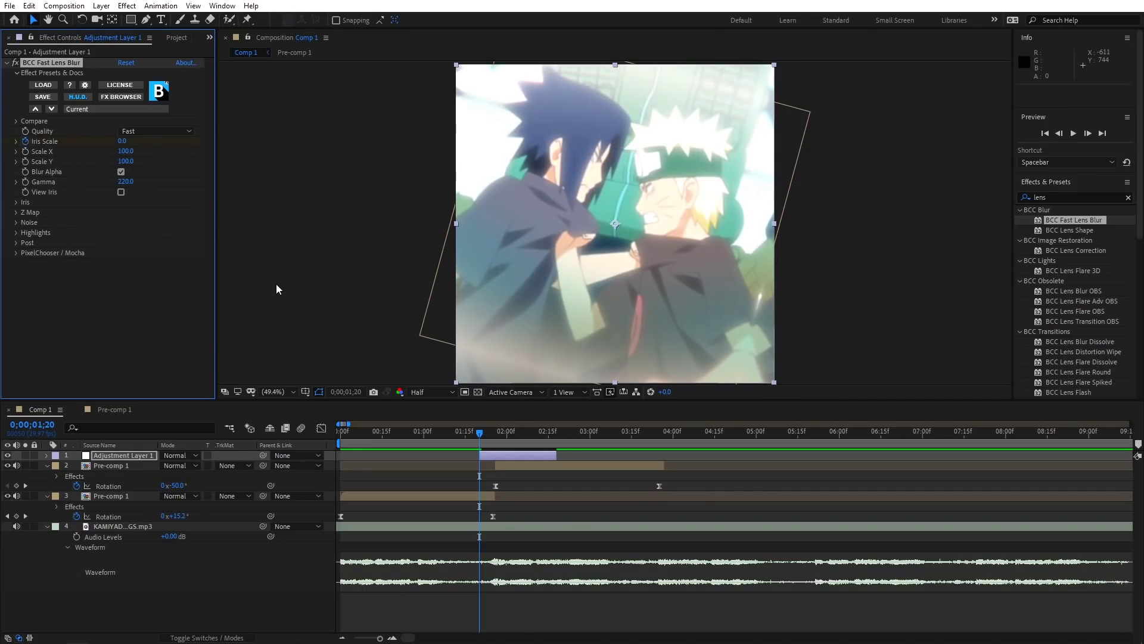
key(u)
click(495, 431)
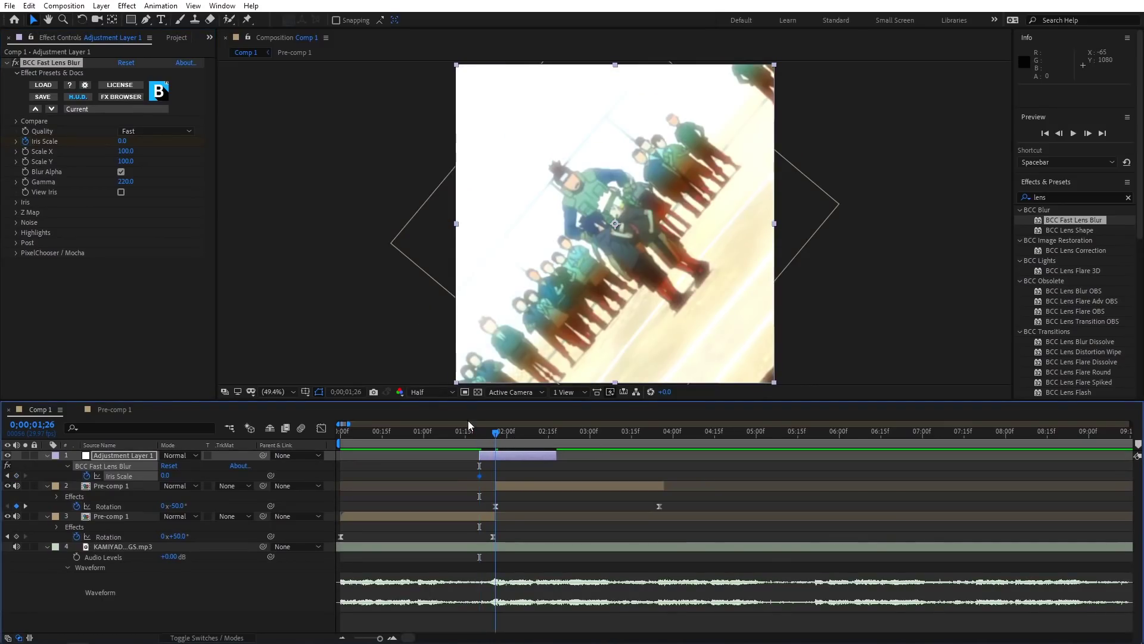
click(123, 141)
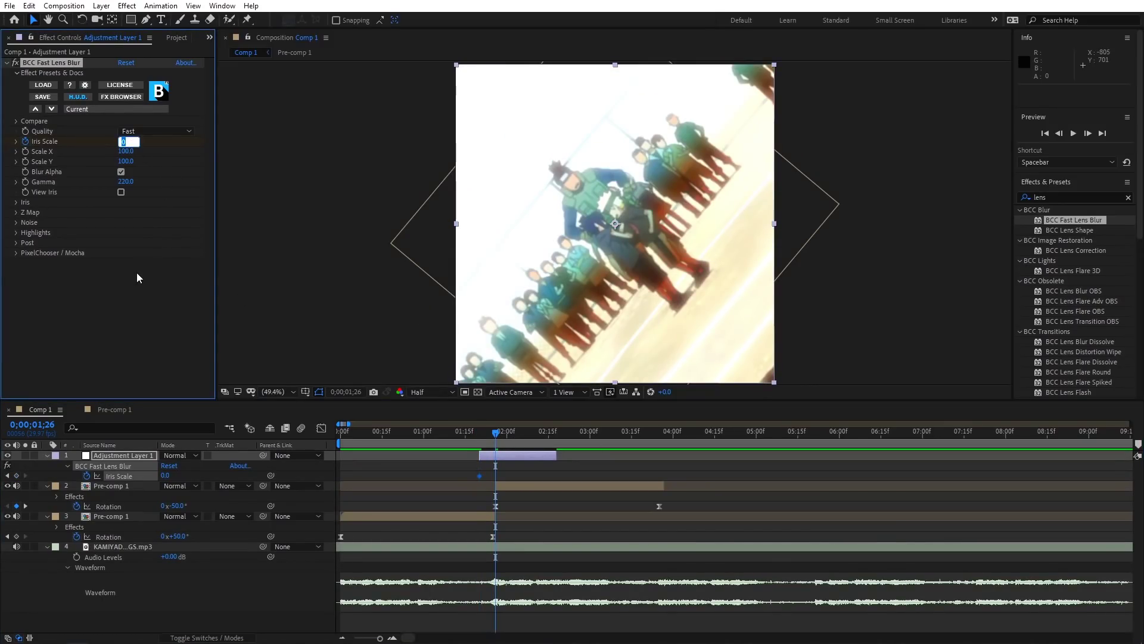
click(429, 392)
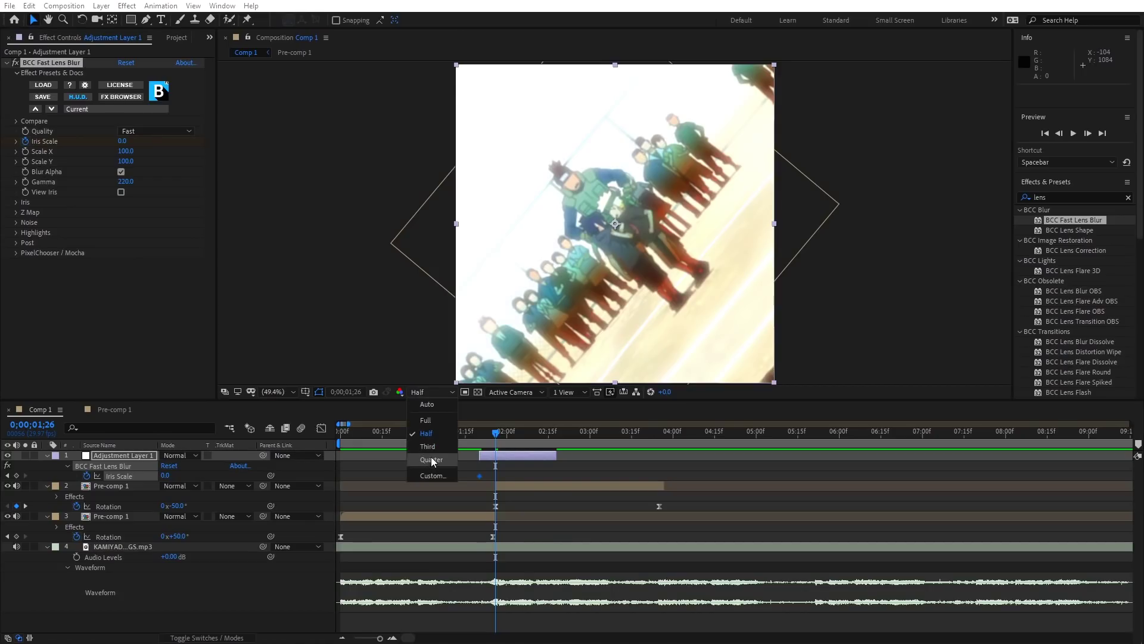
click(423, 391)
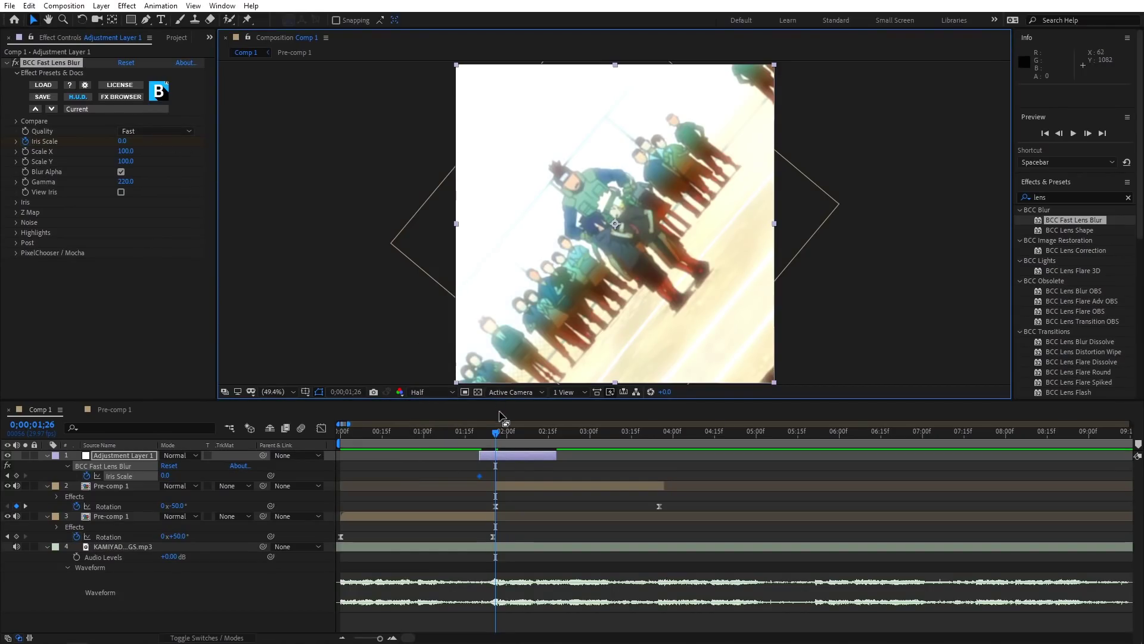
click(509, 456)
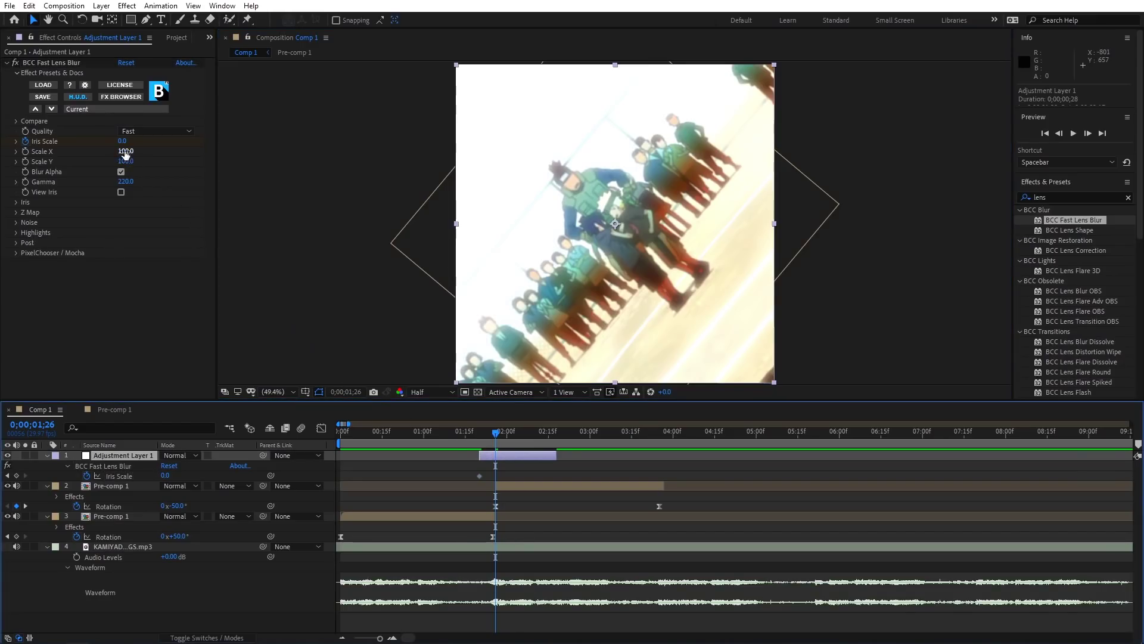
Set the Iris Scale keyframe at the adjustment layer's start, 0;00;01;20, to 15.
click(481, 436)
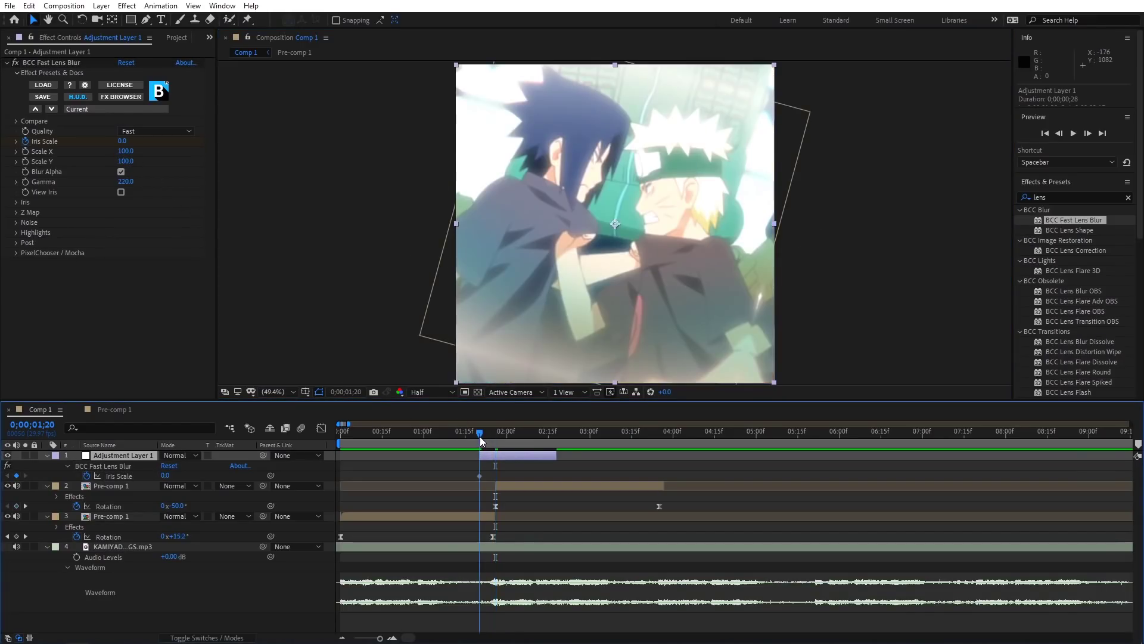
click(123, 144)
key(Return)
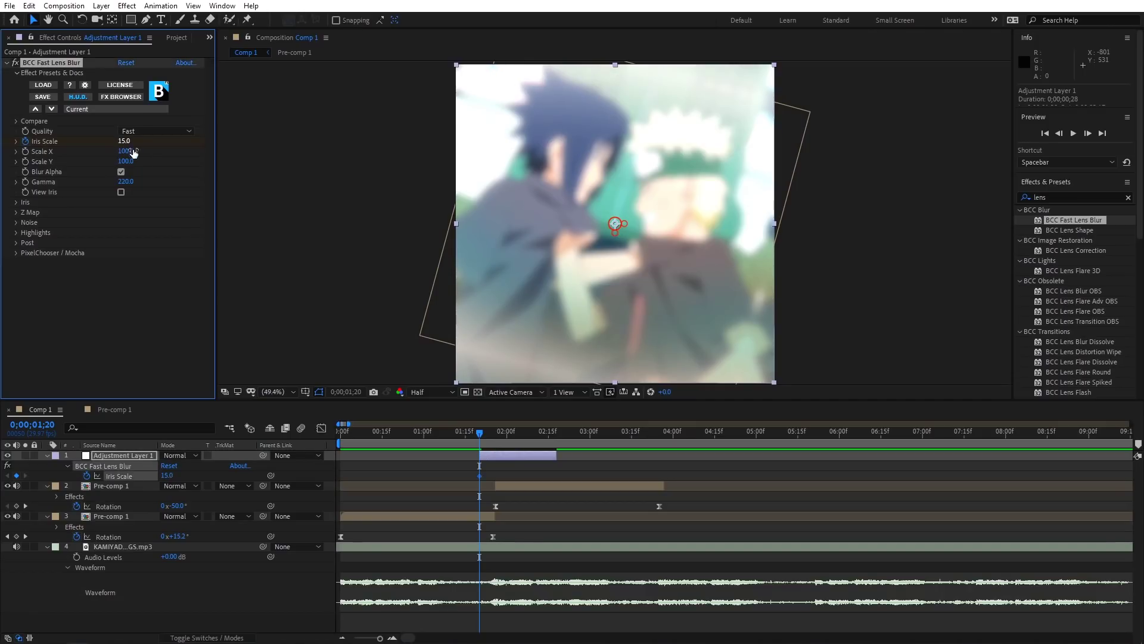
Set the lens blur's Iris Scale keyframe at the adjustment layer's start to 0 and keyframe it at 30 at 0;00;01;26.
drag(125, 146, 99, 145)
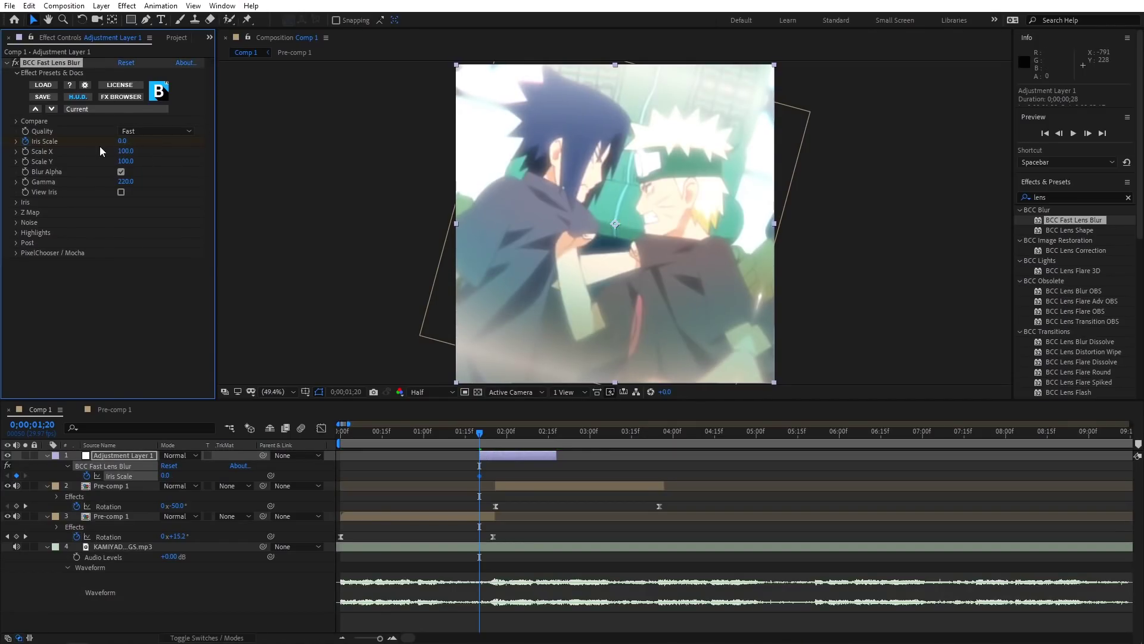
click(496, 437)
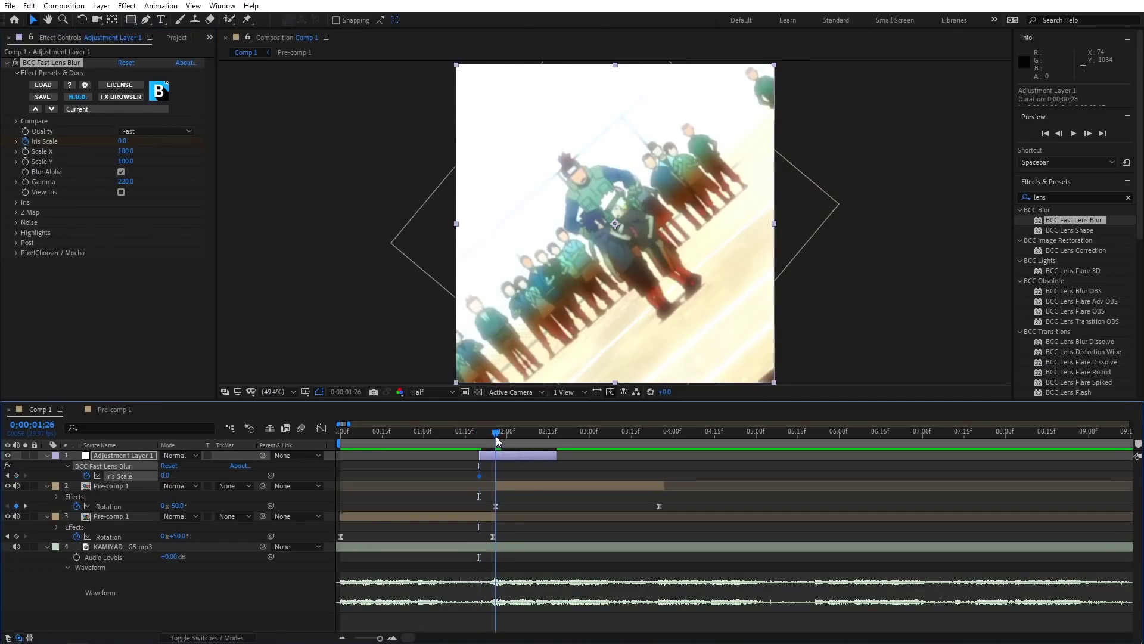
click(123, 143)
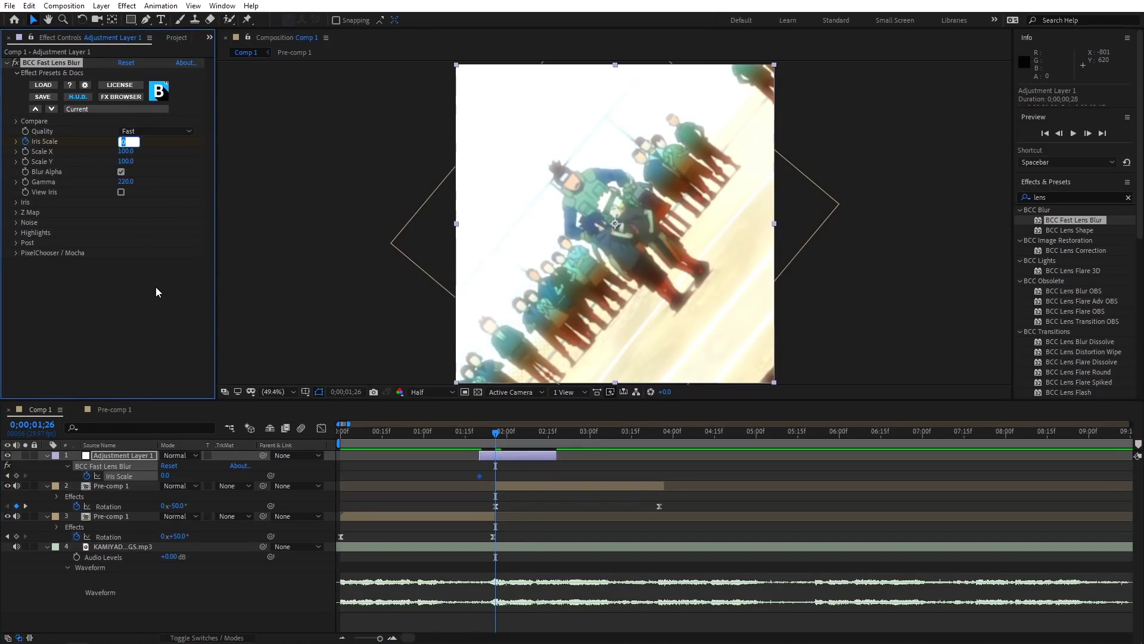
text(30)
key(Return)
Extend the adjustment layer to 0;00;03;00 and keyframe the Iris Scale at 0 there.
drag(517, 441, 590, 433)
click(583, 433)
click(130, 138)
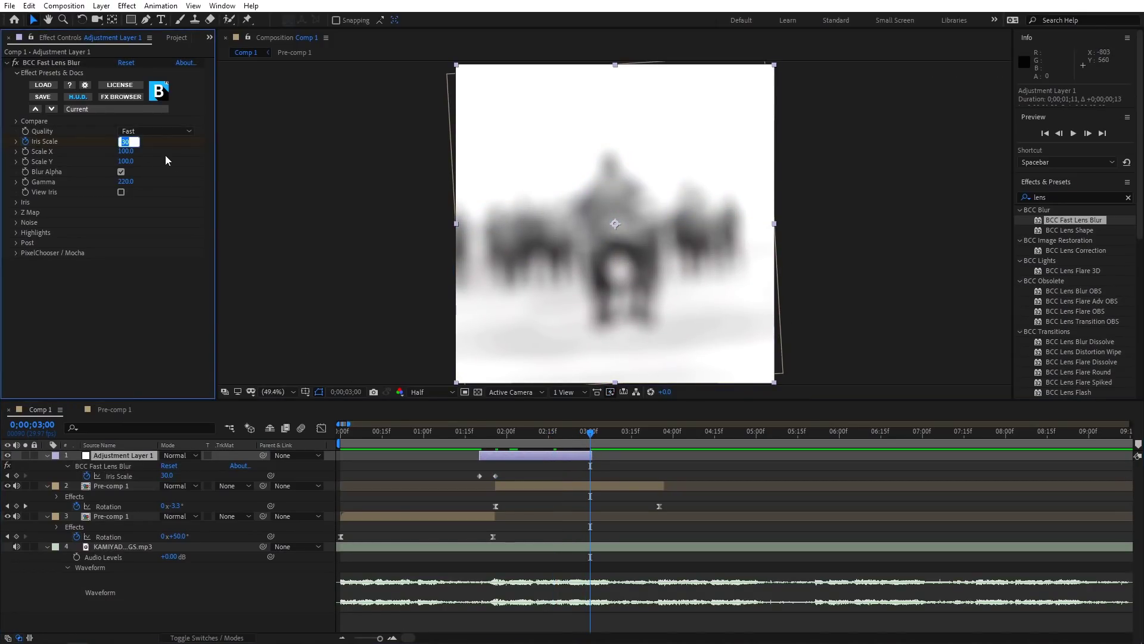
text(0)
key(Return)
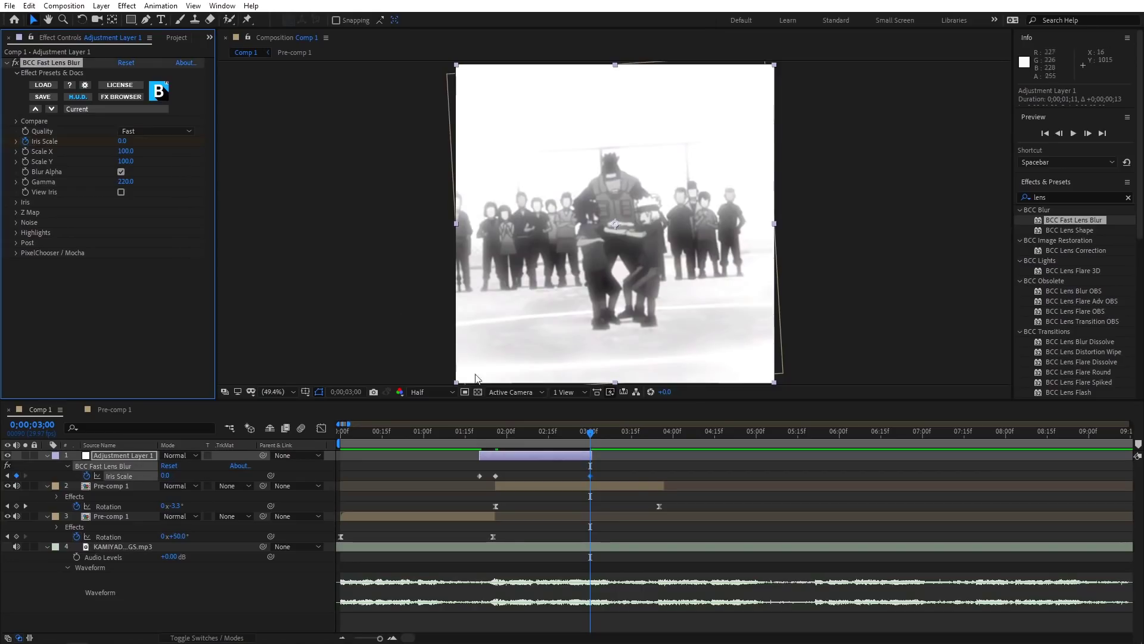
Apply Easy Ease to all three Iris Scale keyframes in the graph editor.
drag(553, 433, 506, 452)
click(495, 476)
click(321, 428)
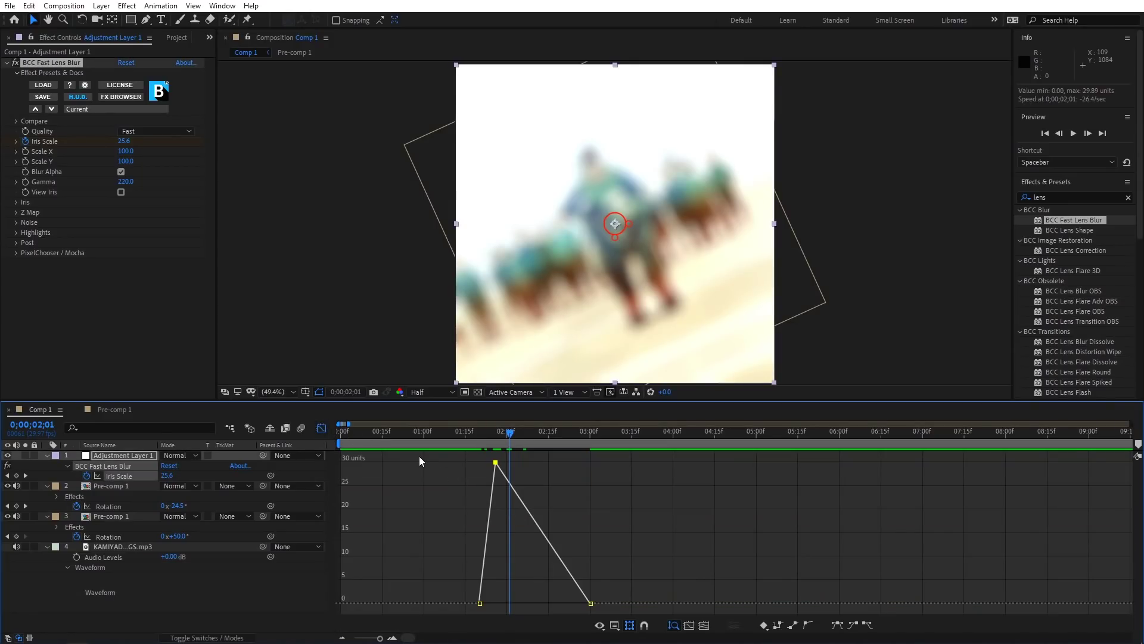
drag(399, 456, 712, 614)
click(837, 625)
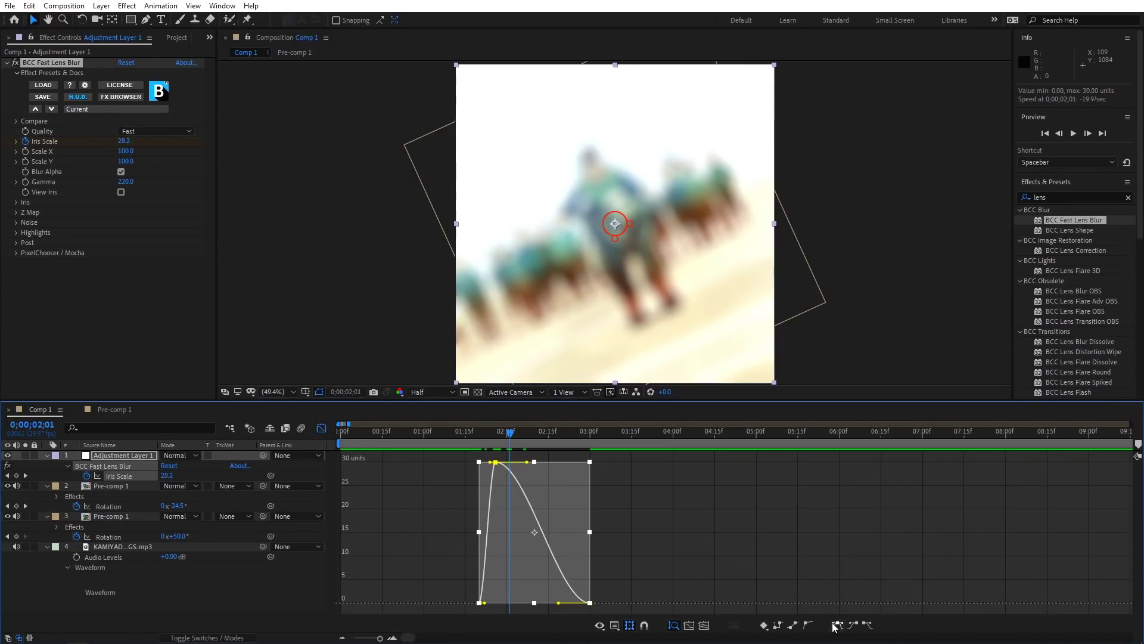
Reshape the Iris Scale curve into a sharp peak at the cut, with a slow start and a long, soft falloff.
click(629, 594)
click(590, 602)
drag(558, 602, 539, 597)
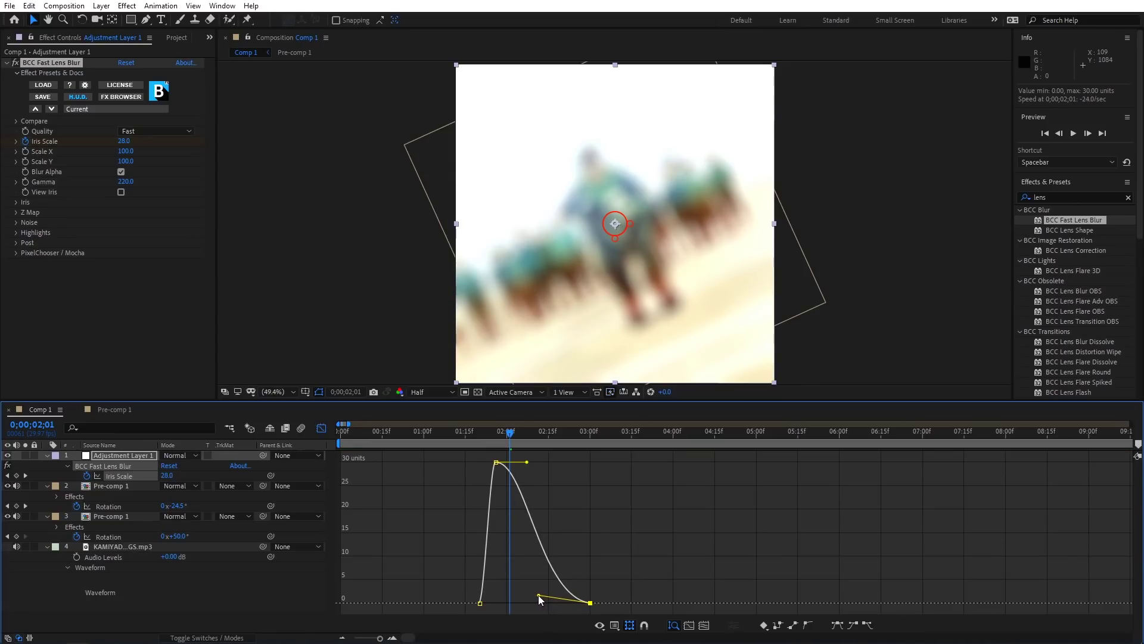
drag(528, 463, 496, 465)
drag(484, 602, 494, 601)
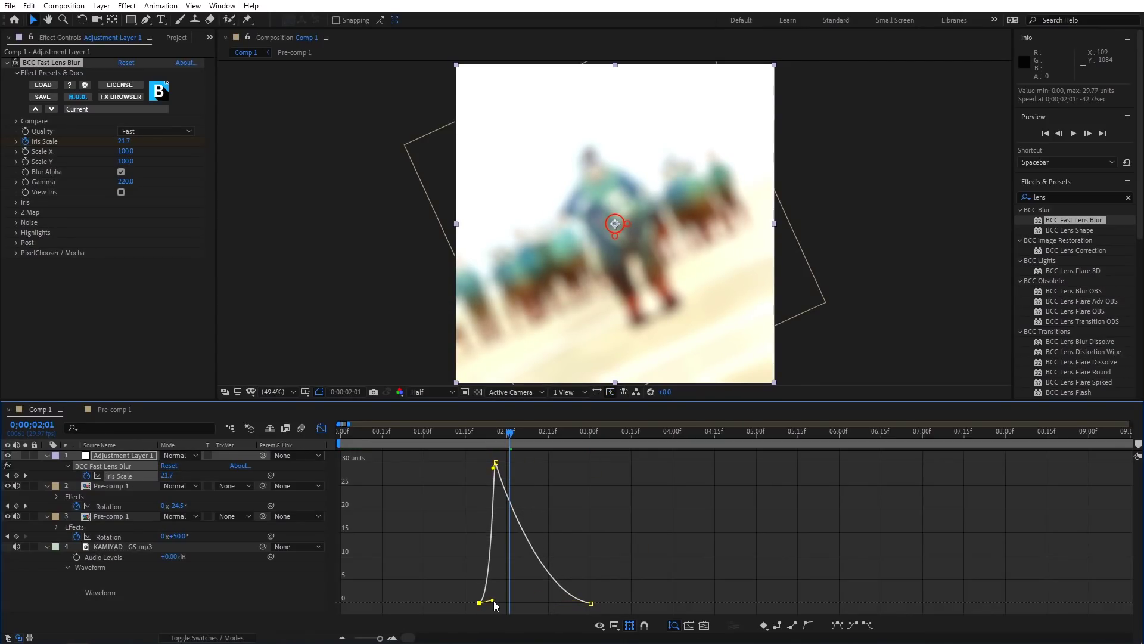
Play back the lens blur transition across the cut and return to the layer view of the timeline.
drag(464, 435, 308, 452)
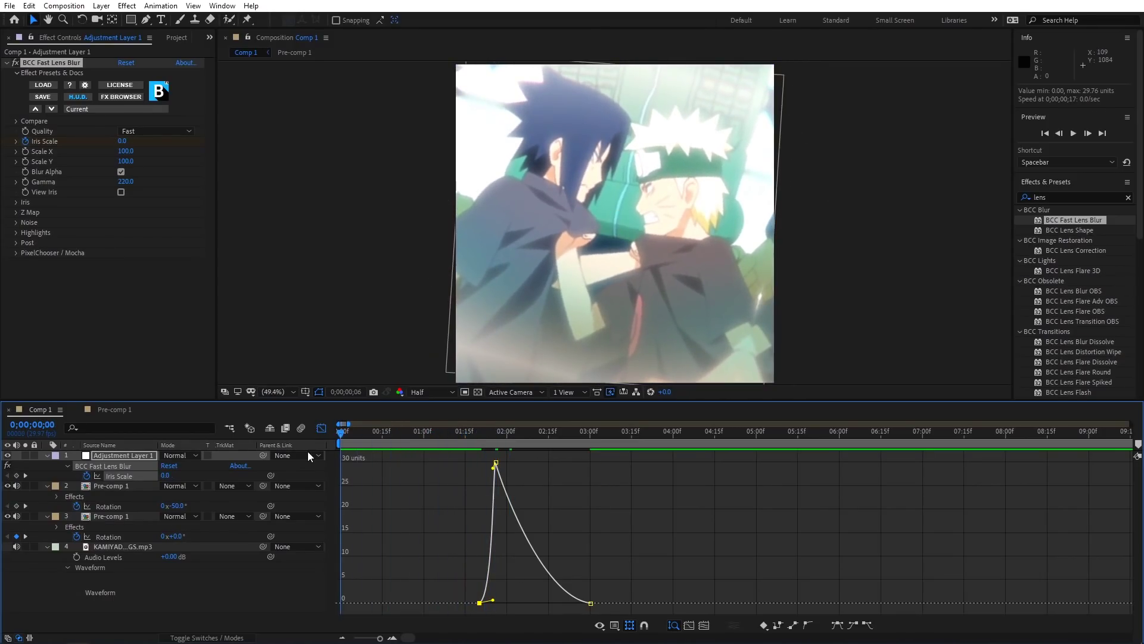
key(space)
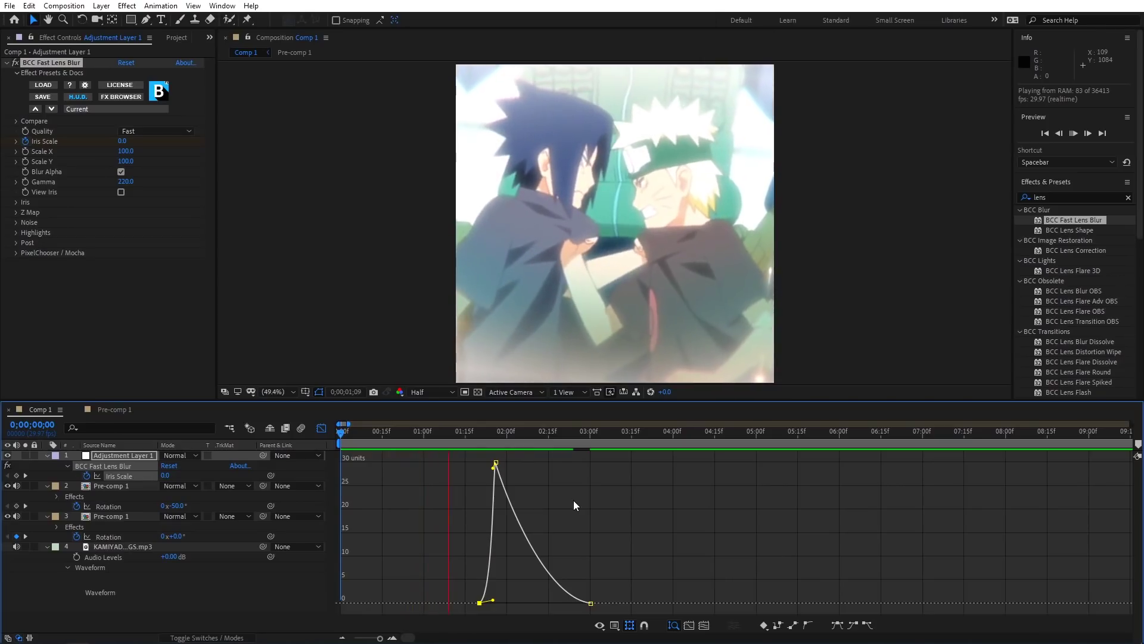
drag(479, 435, 446, 437)
key(space)
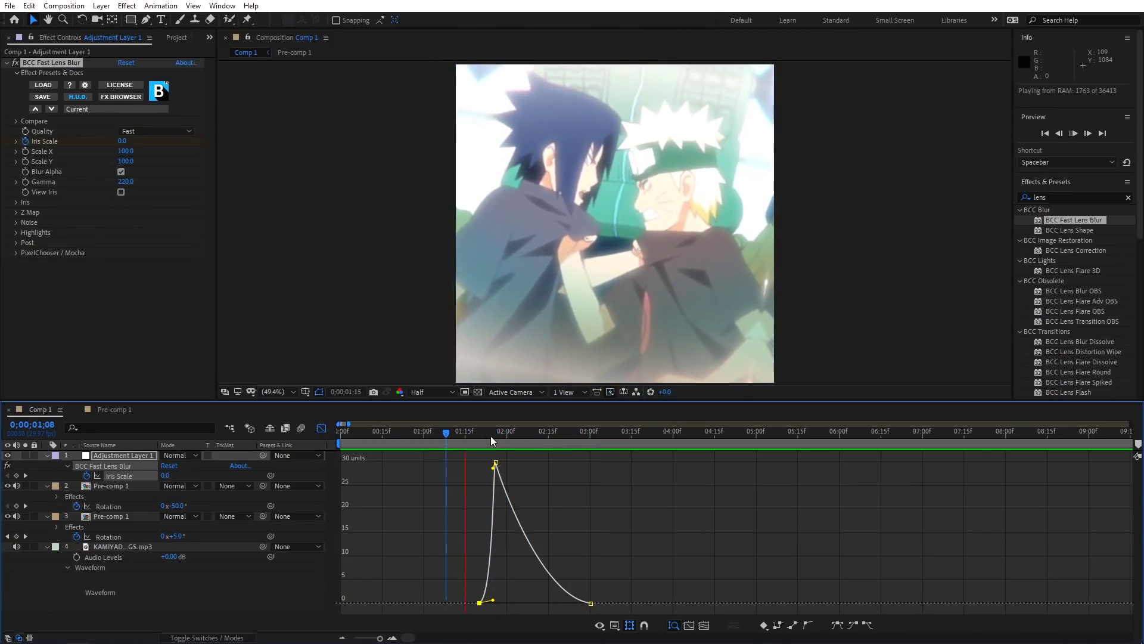
click(429, 435)
click(325, 427)
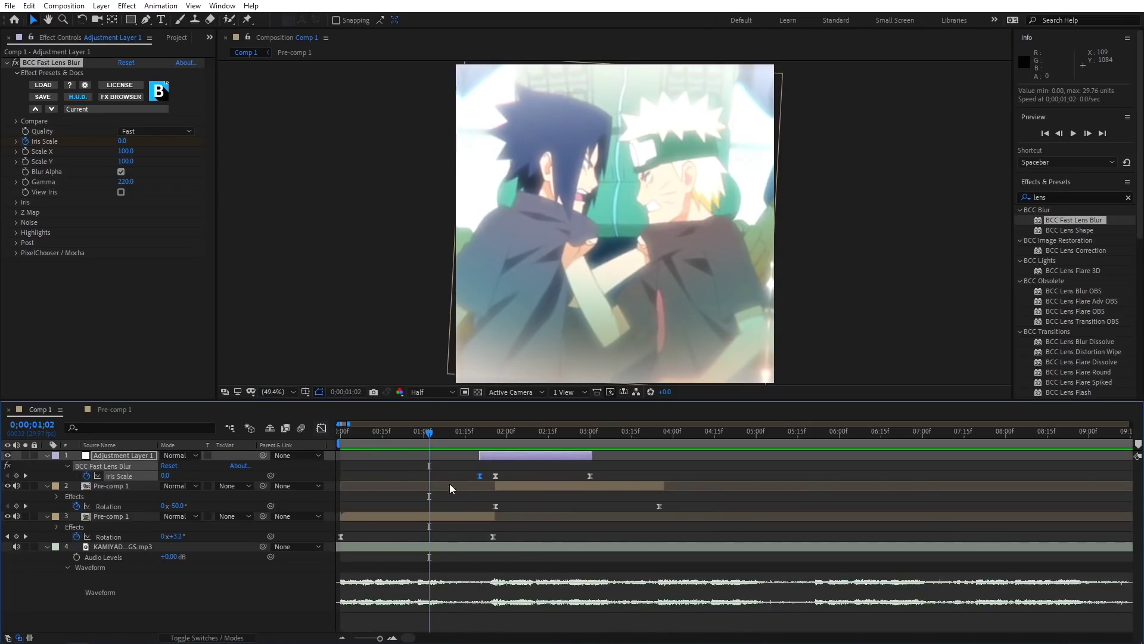
click(403, 438)
key(space)
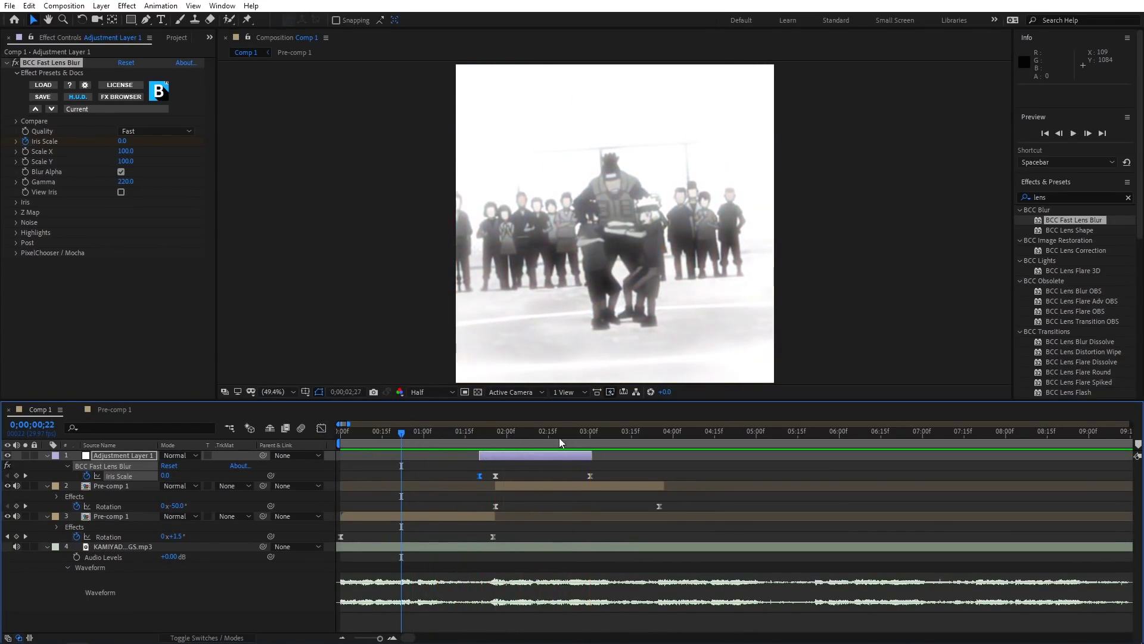
key(space)
drag(400, 475, 608, 548)
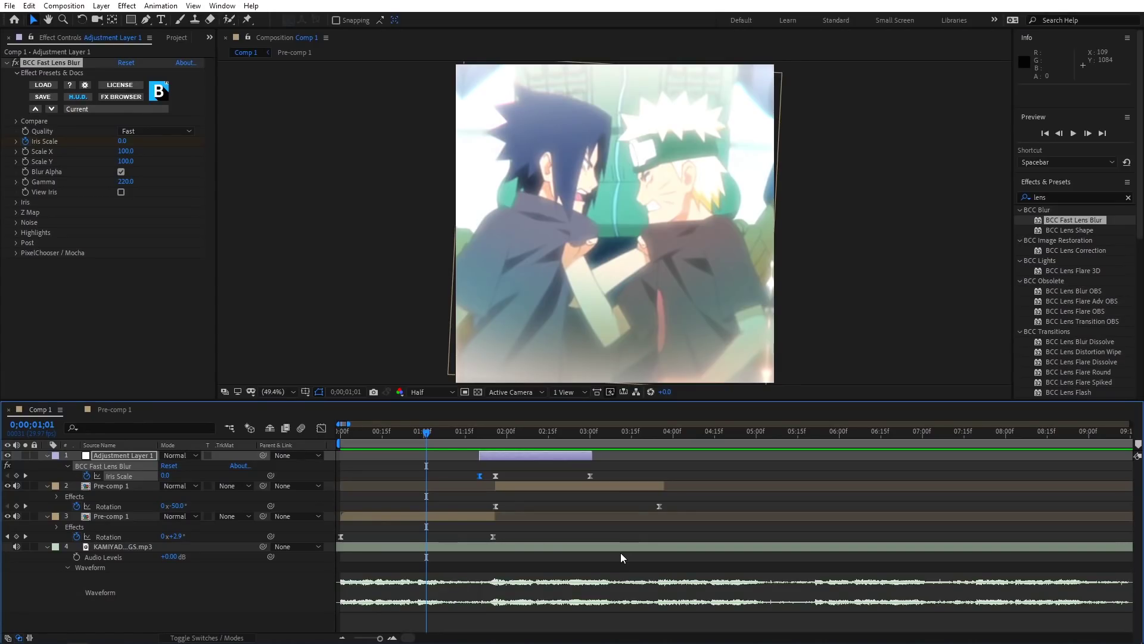
Delete the adjustment layer over the cut and remove the rotation keyframes from the first Pre-comp 1 segment.
click(488, 434)
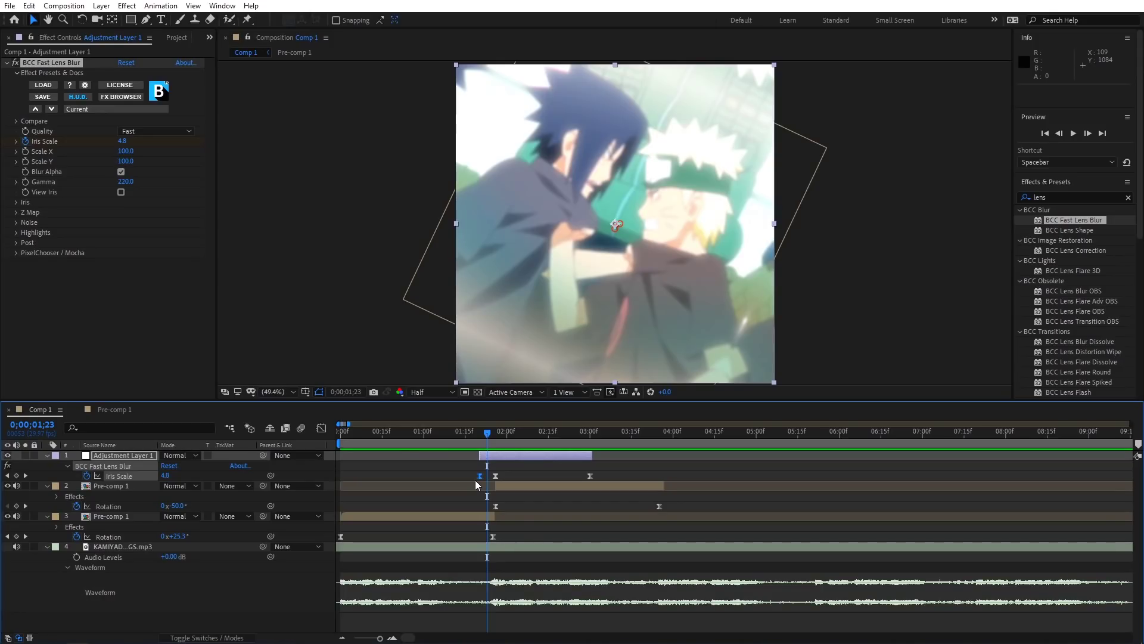
mouse_move(496, 436)
mouse_down()
mouse_move(564, 447)
mouse_move(477, 446)
mouse_up()
click(517, 456)
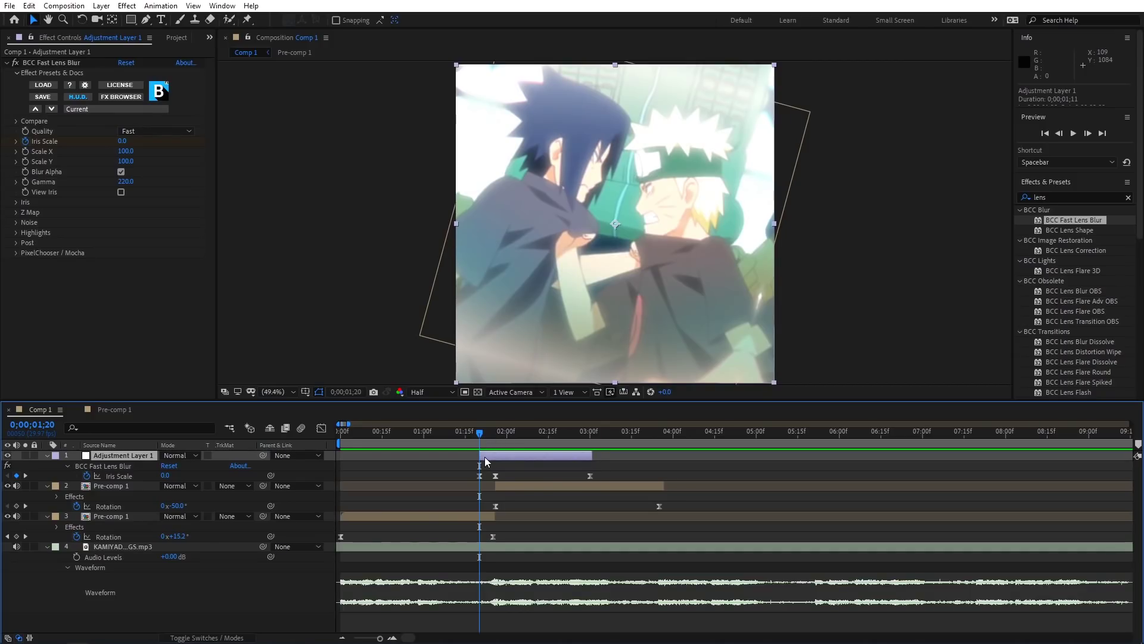
key(Delete)
click(444, 490)
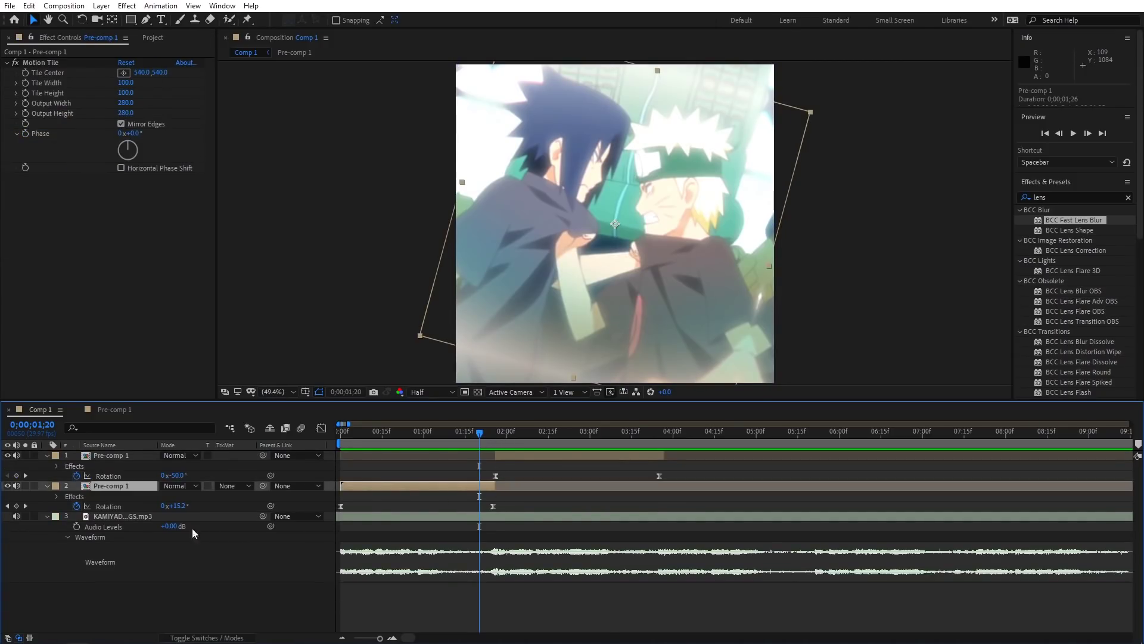
click(78, 505)
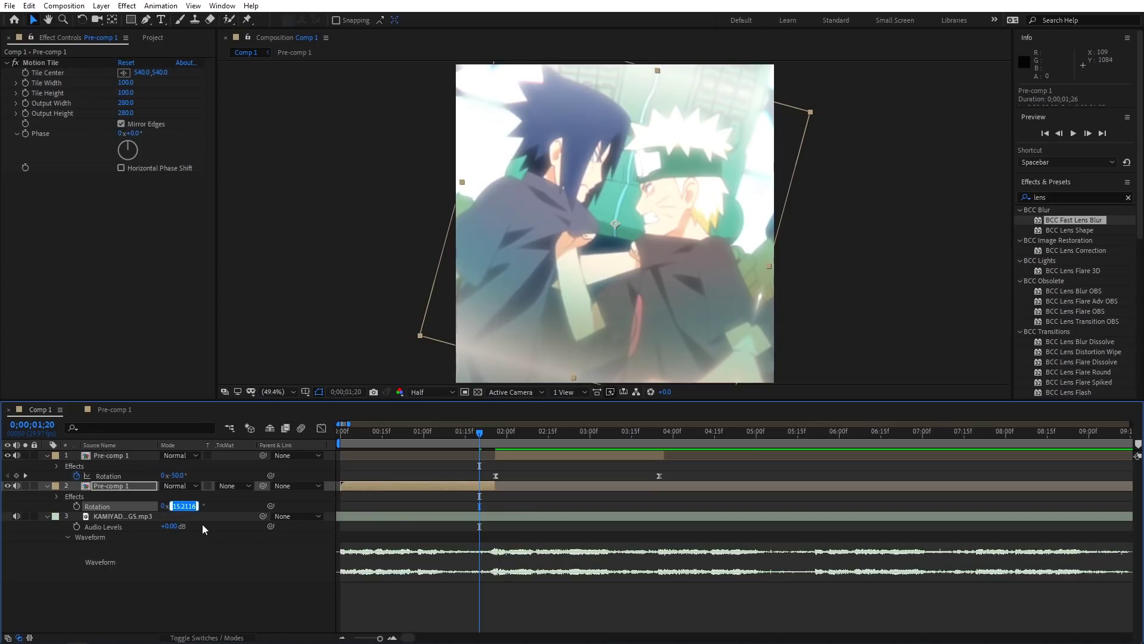
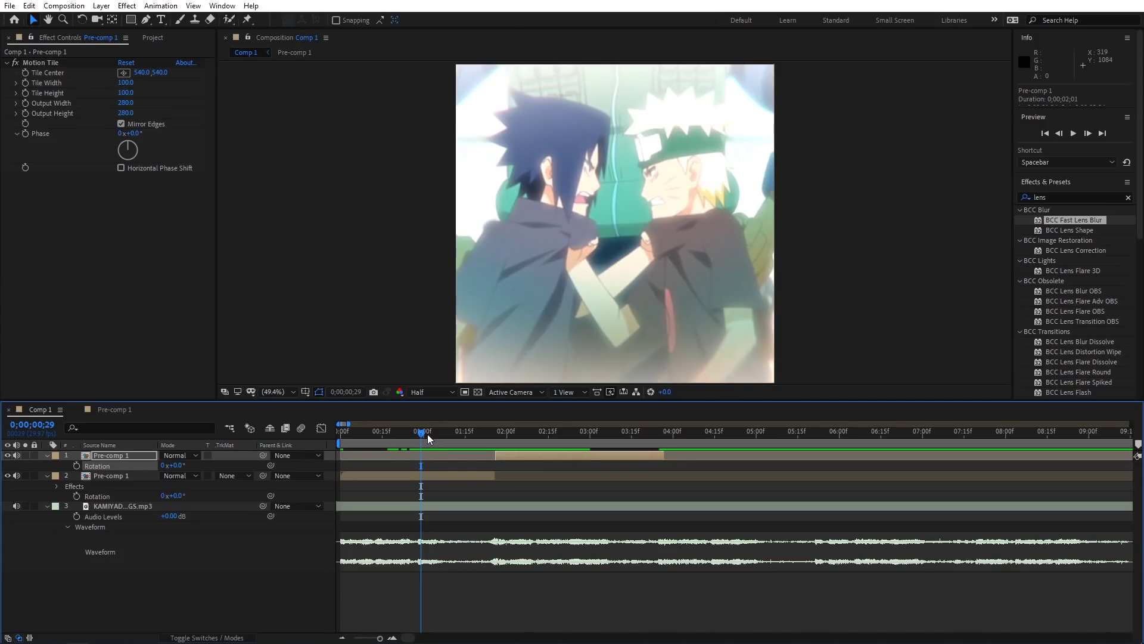
Reveal the first Pre-comp 1 segment's Position and keyframe it at 540, 540 at 0;00;00;29.
drag(430, 441, 420, 456)
click(434, 480)
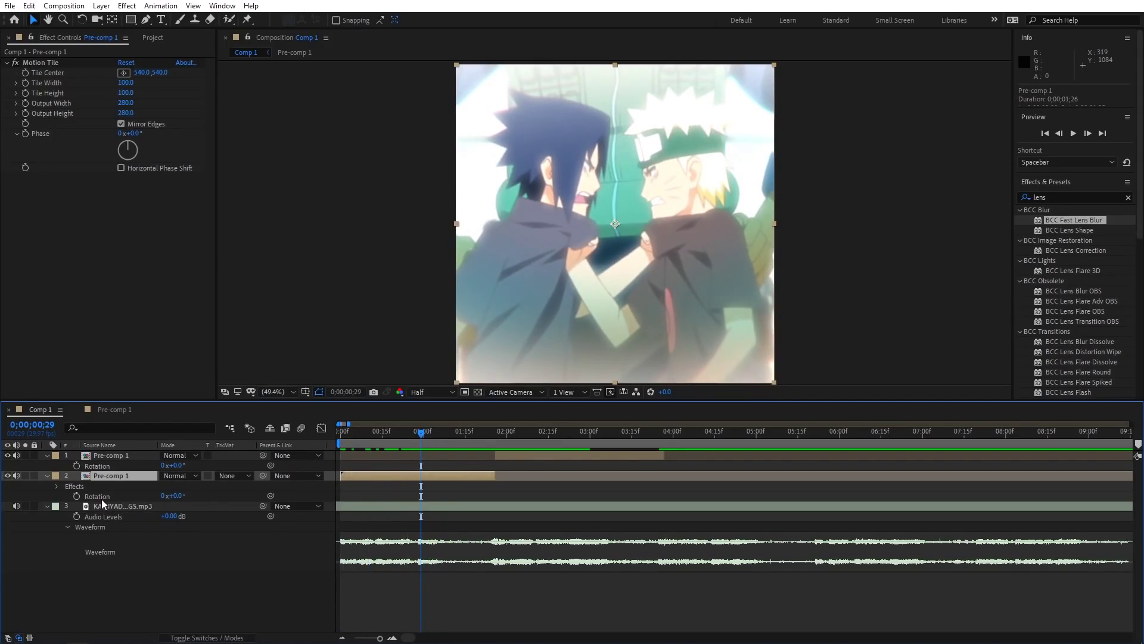
key(p)
click(76, 486)
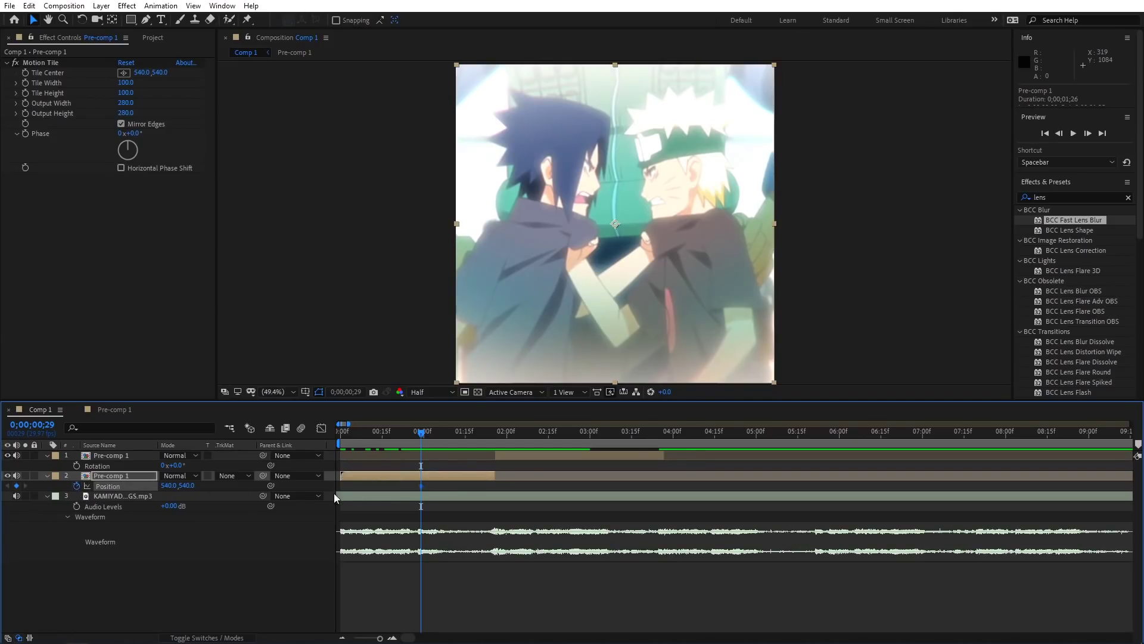
Keyframe the first segment's Position at 540, 1101 at its end, 0;00;01;25, for a vertical slide.
drag(430, 435, 493, 443)
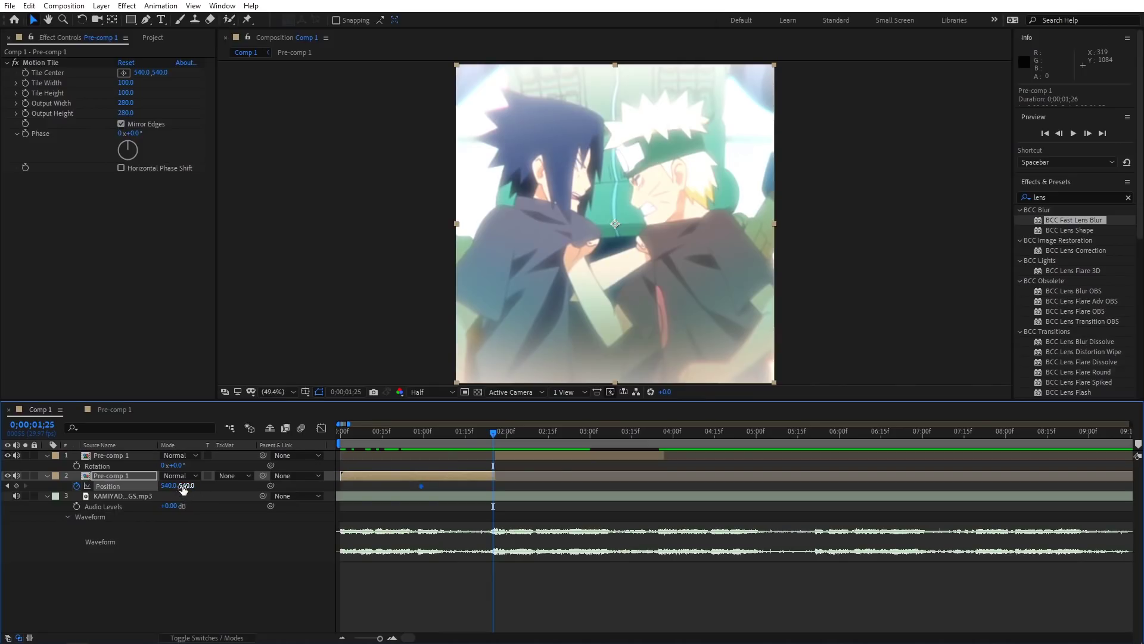
drag(185, 489, 508, 527)
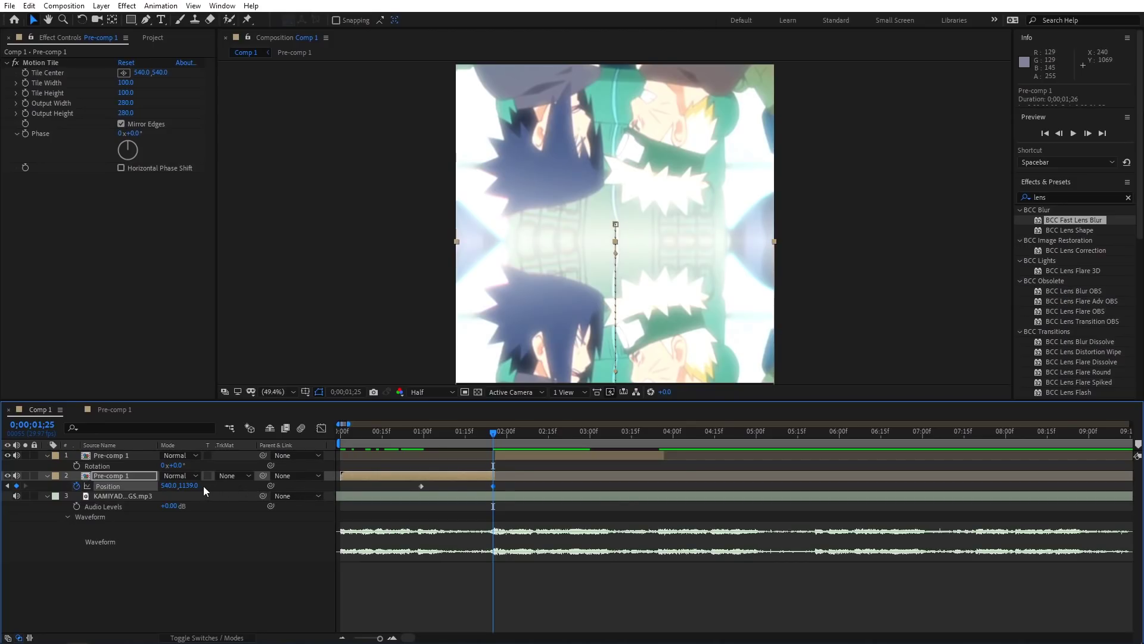
drag(203, 485, 180, 474)
Try to ease the two Position keyframes and reshape their value curve in the graph editor.
key(shift+F3)
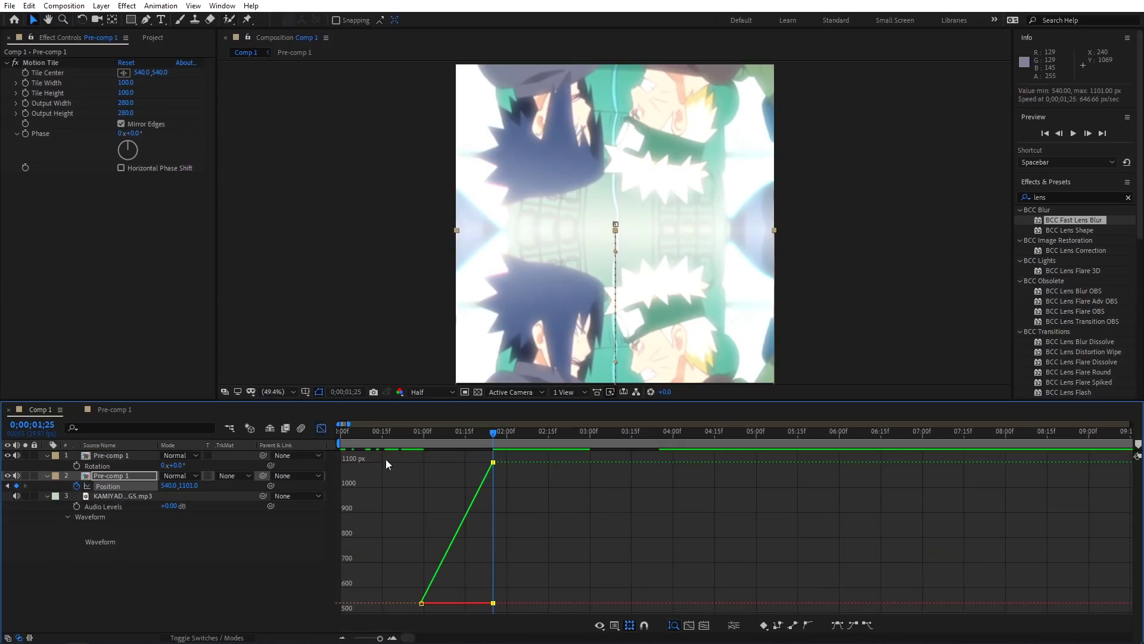
click(460, 534)
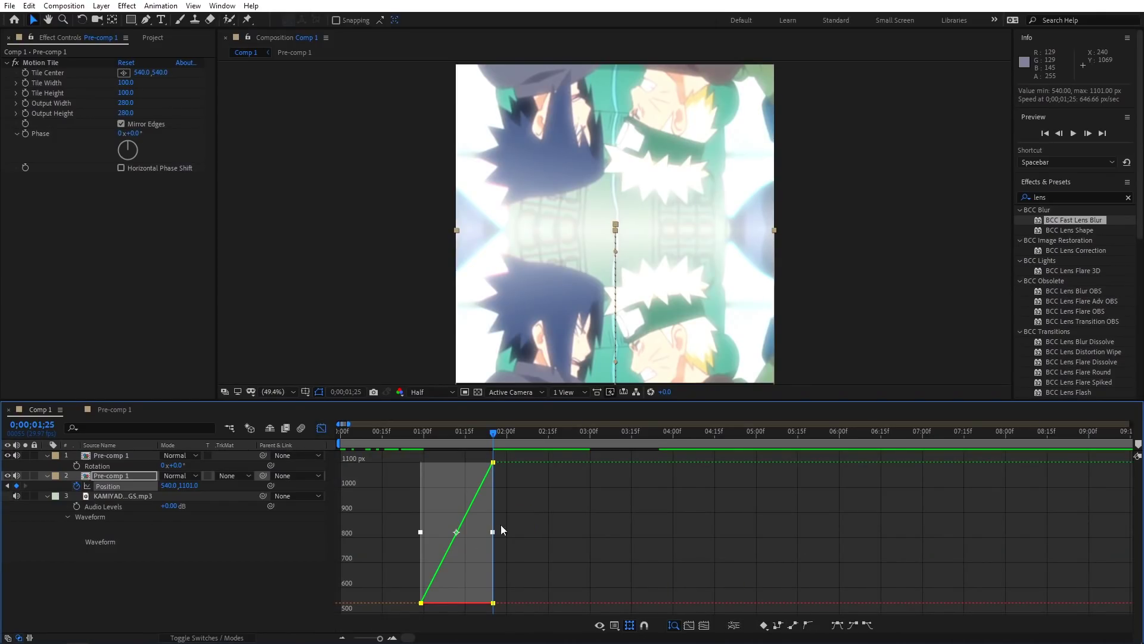
click(320, 429)
click(322, 428)
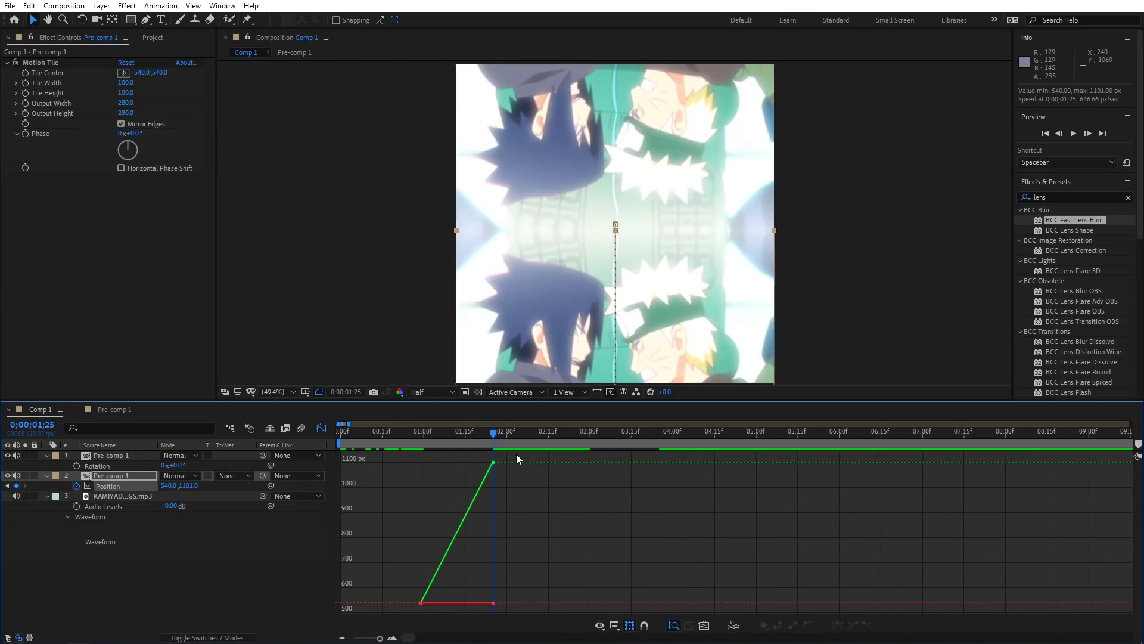
drag(517, 456, 453, 599)
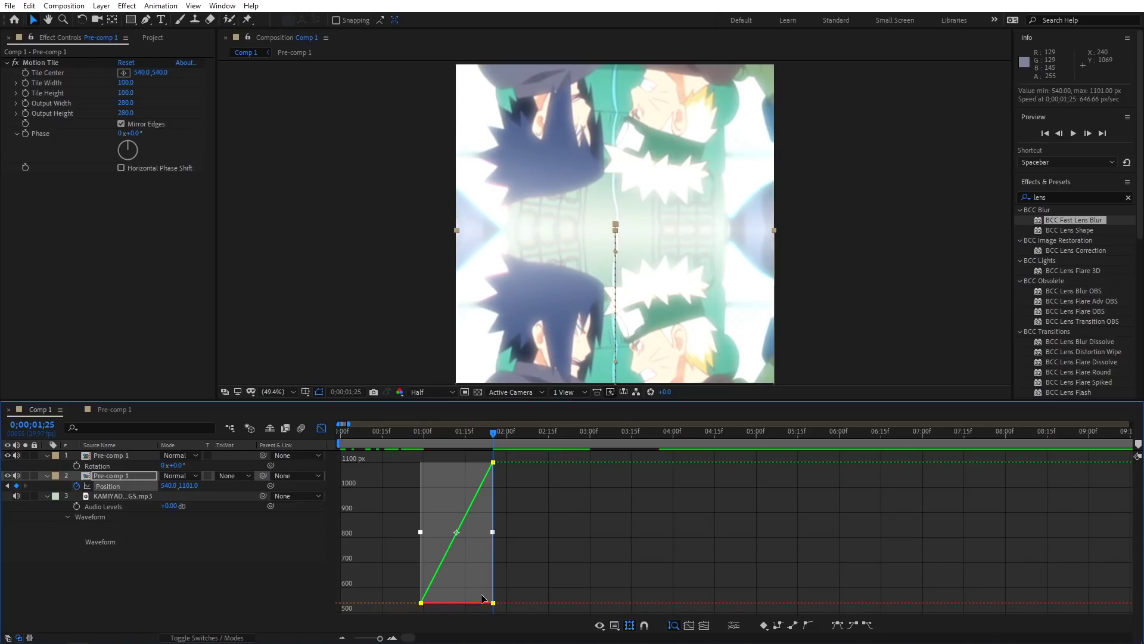
key(F9)
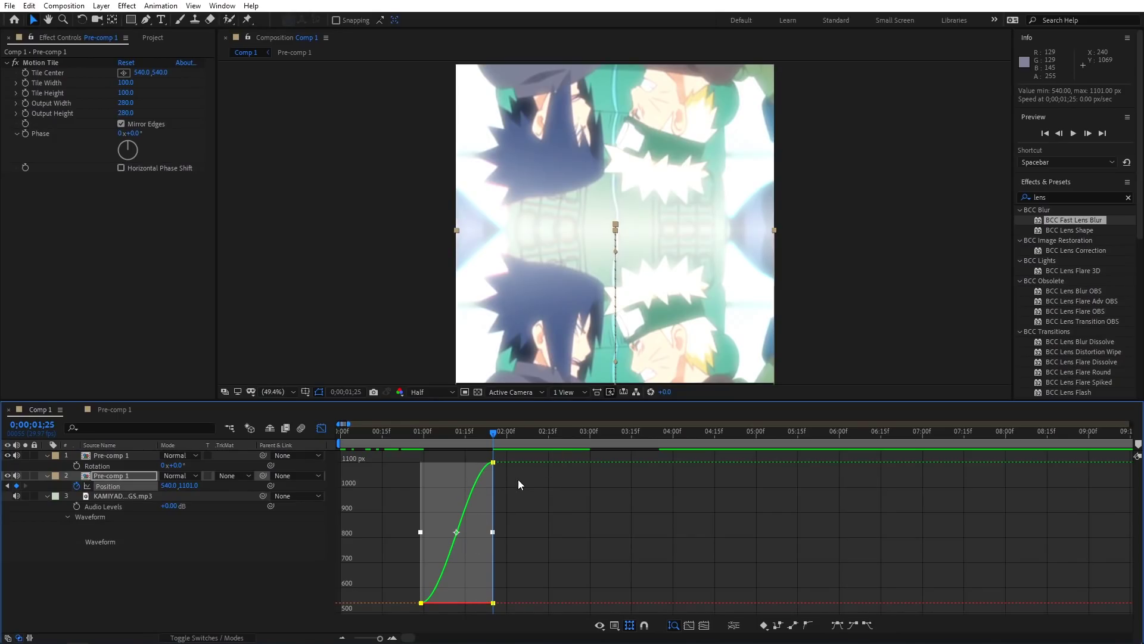
drag(492, 467, 500, 470)
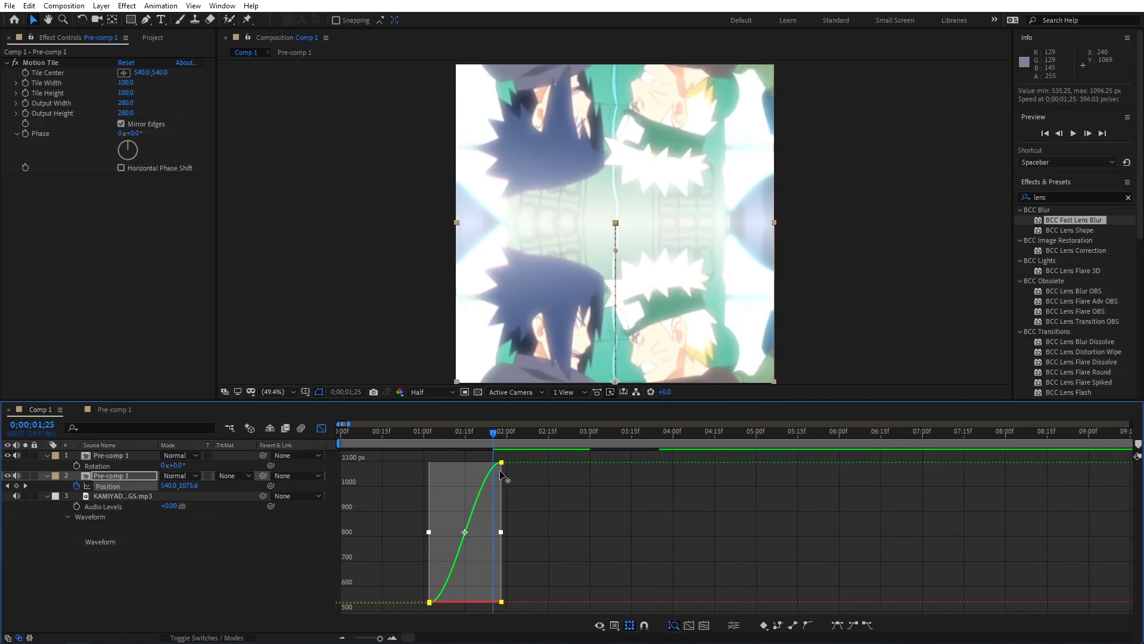
key(ctrl+z)
key(ctrl+z)
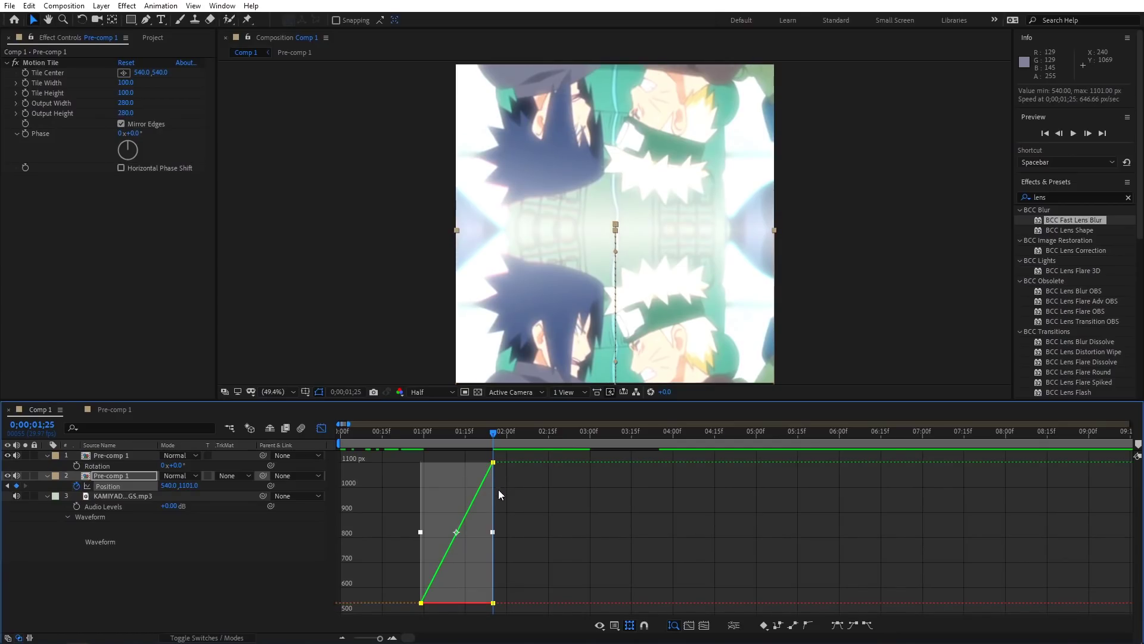
Try separating the Position into X and Y dimensions to edit its curves, undo the separation, and close the graph editor.
click(554, 498)
drag(381, 456, 605, 614)
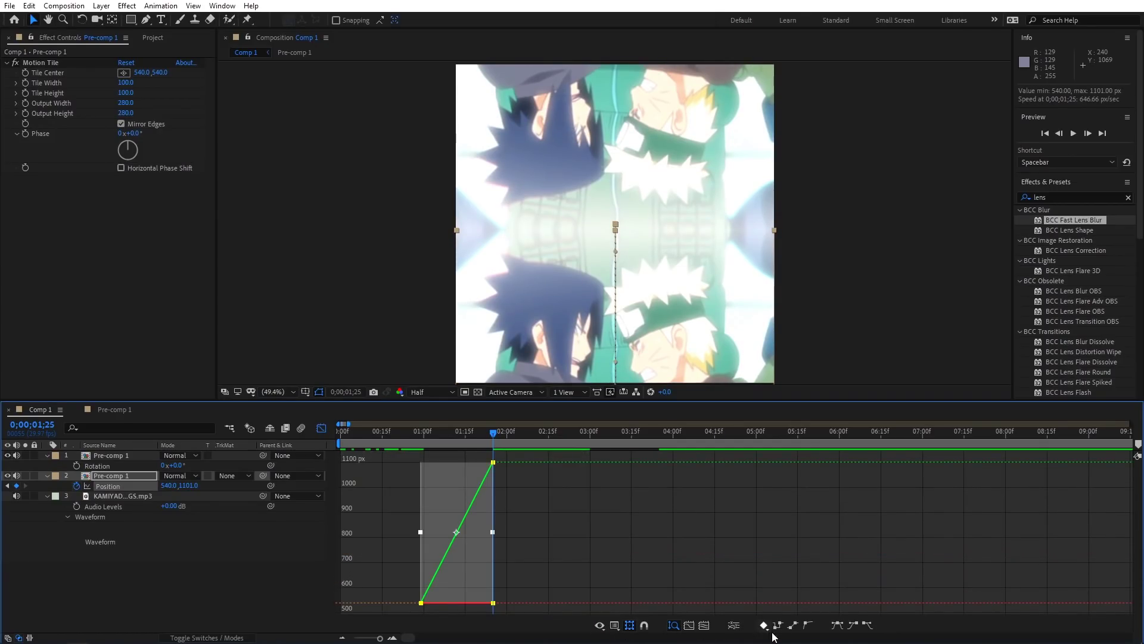
click(734, 626)
key(ctrl+a)
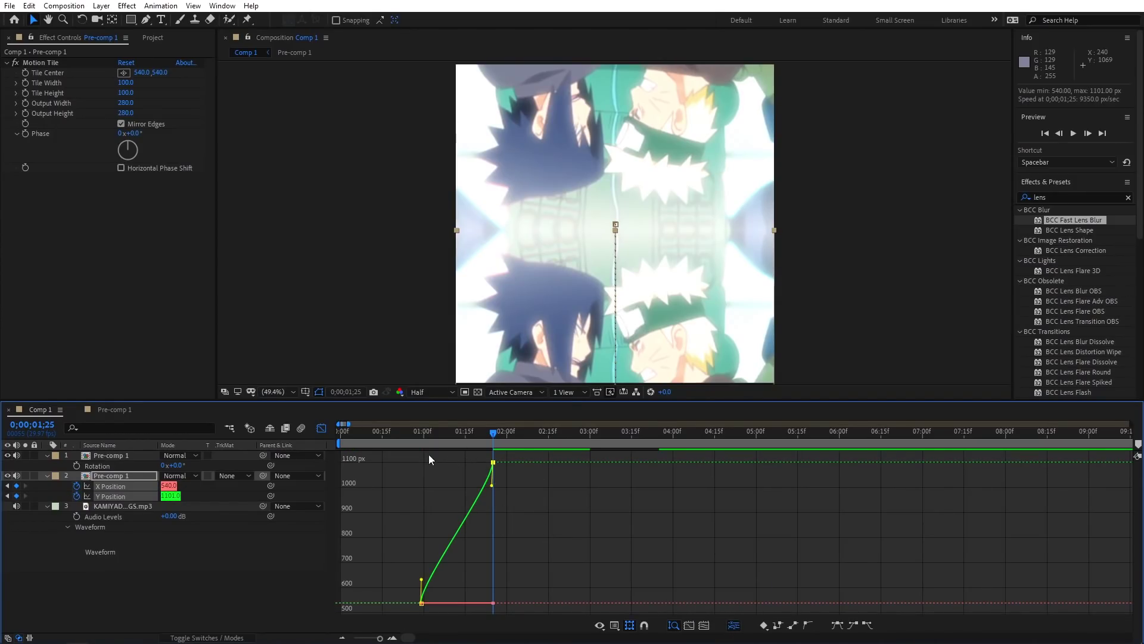
key(ctrl+z)
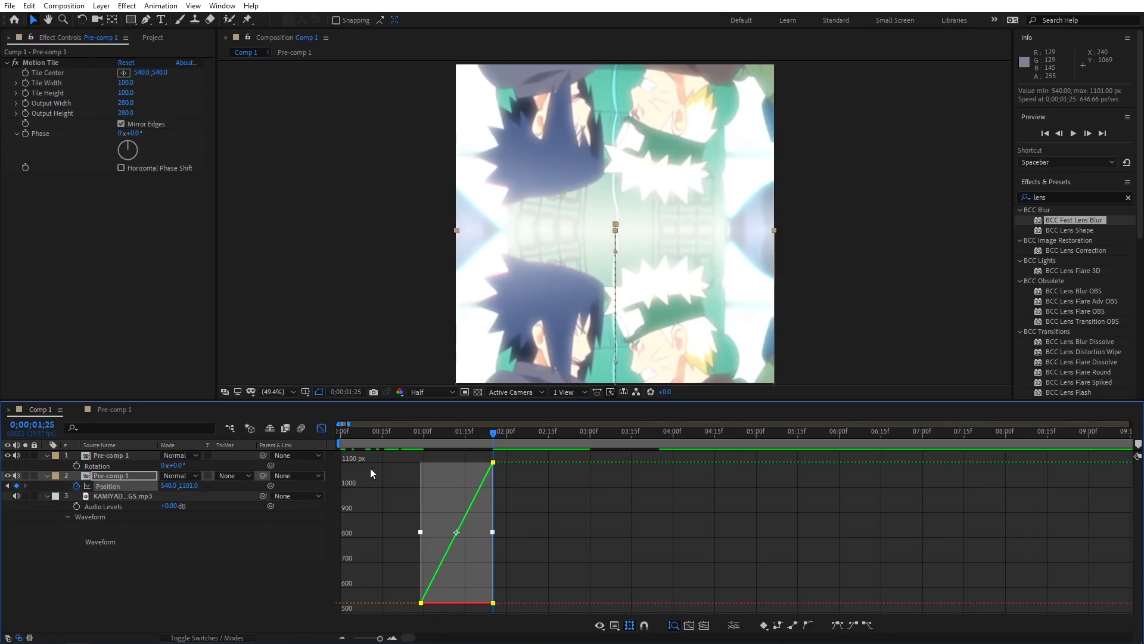
click(321, 429)
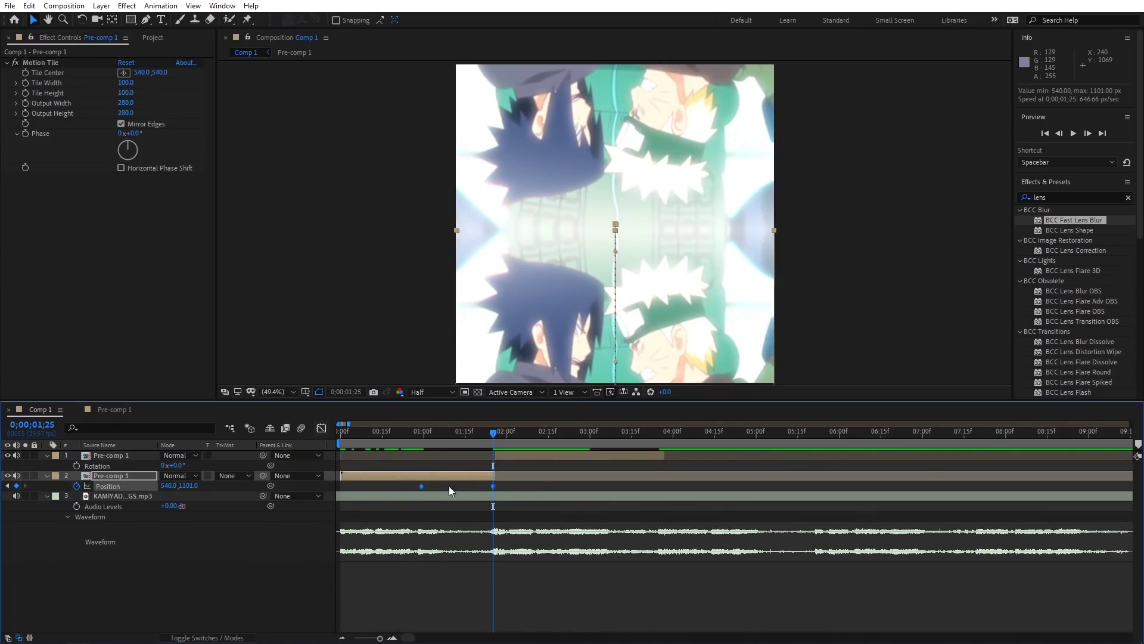
Separate the first segment's Position into eased X and Y dimensions, and bend the Y curve to start flat and rise steeply near 0;00;01;25.
right_click(116, 484)
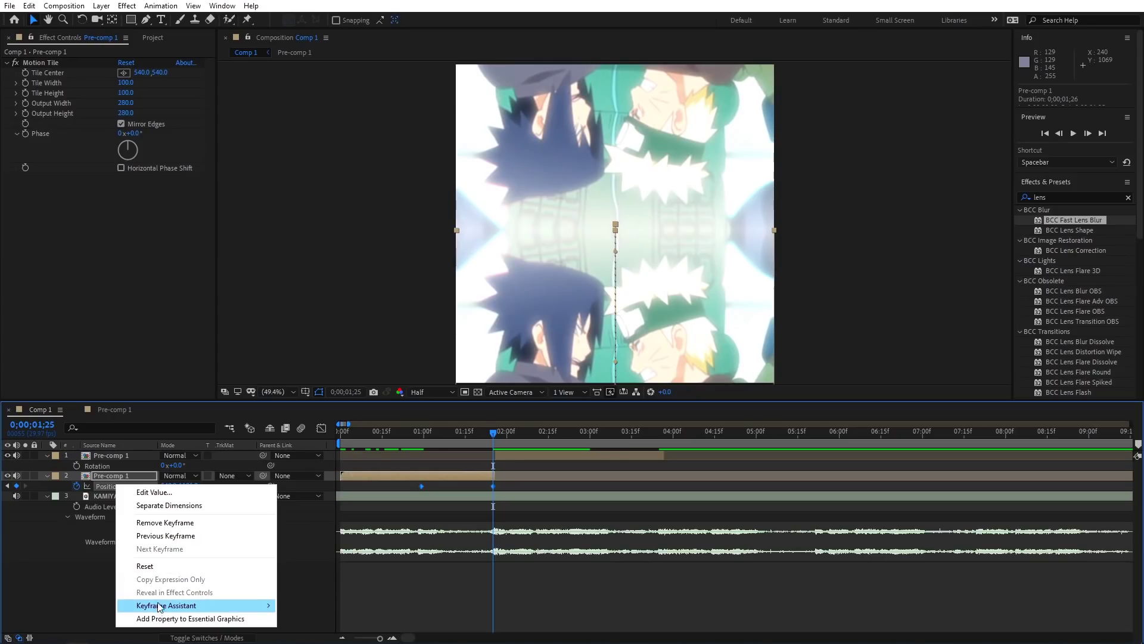
click(171, 506)
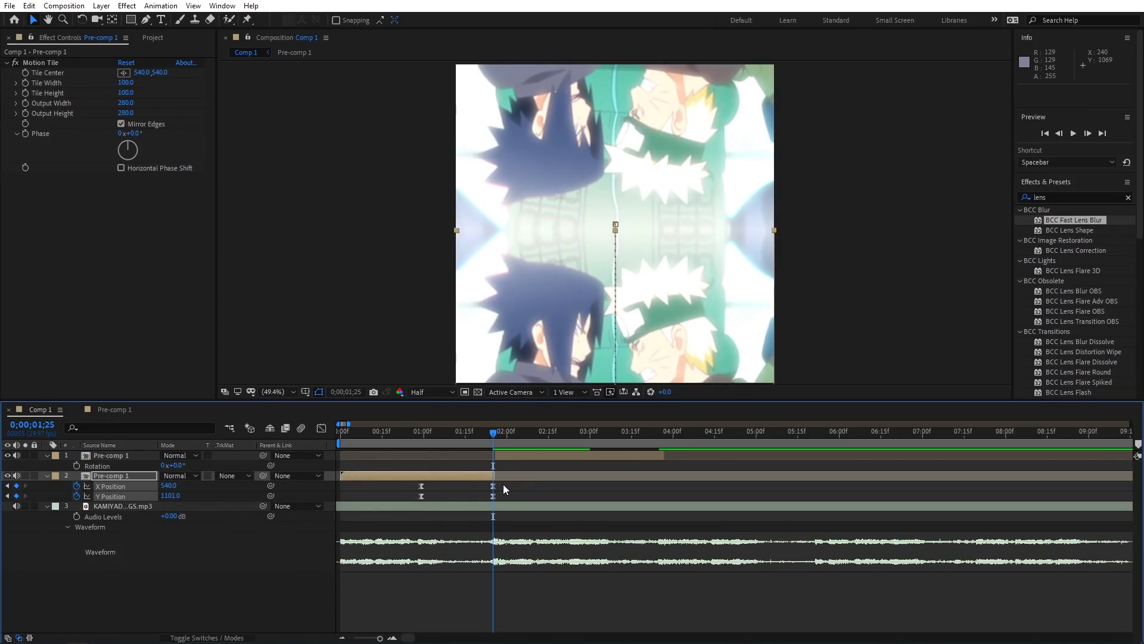
click(320, 429)
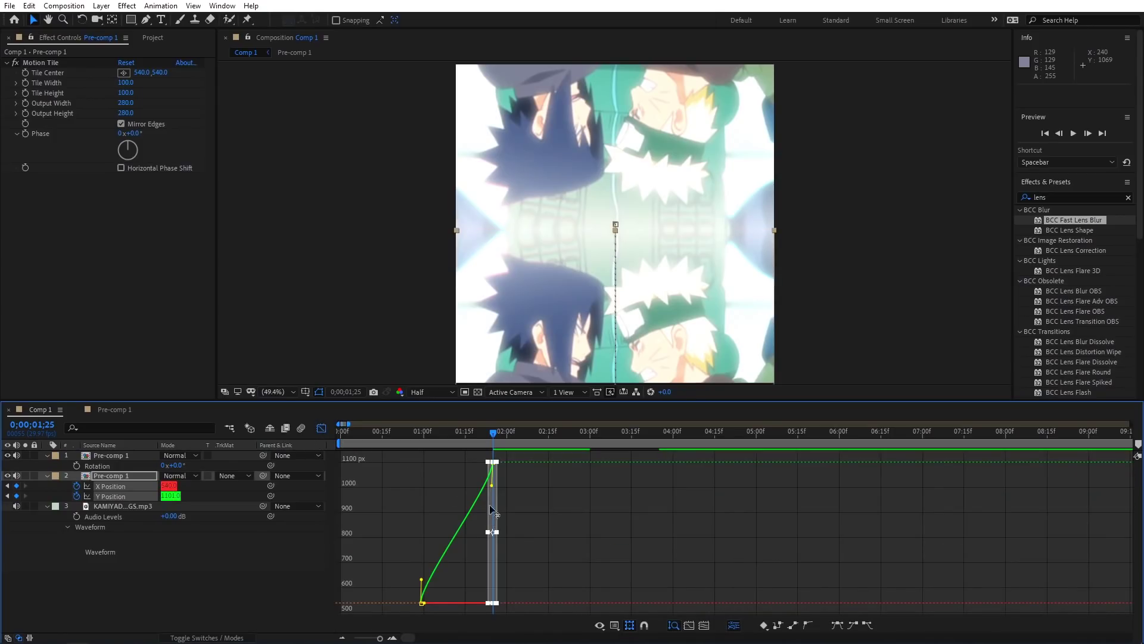
click(494, 482)
drag(465, 455, 504, 556)
drag(422, 579, 544, 603)
Preview the first segment's vertical slide from 0;00;00;29, return to 0;00;01;25, and close the graph editor.
click(423, 433)
key(space)
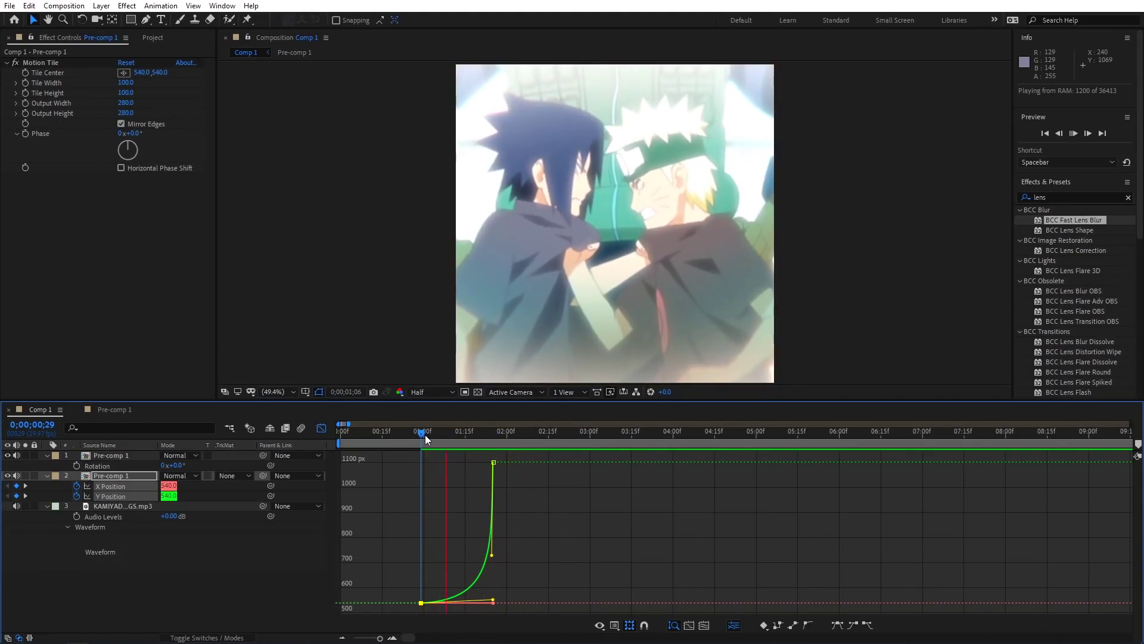
click(492, 431)
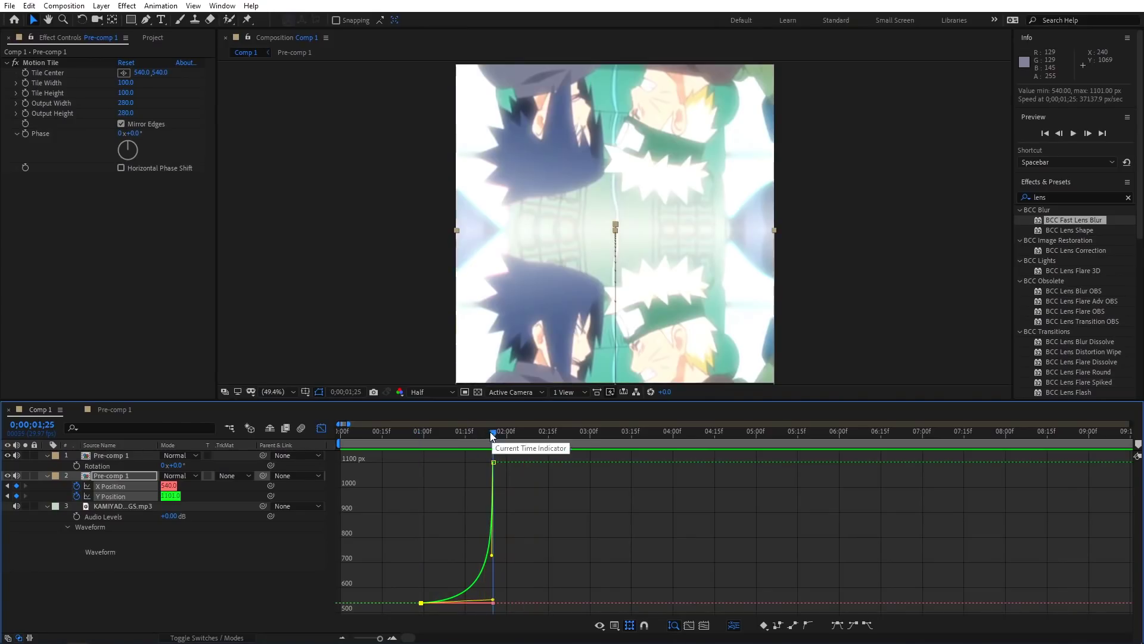
click(321, 428)
Shift the second Pre-comp 1 segment slightly earlier to start at 0;00;01;25, and play back the cut between the segments.
click(552, 459)
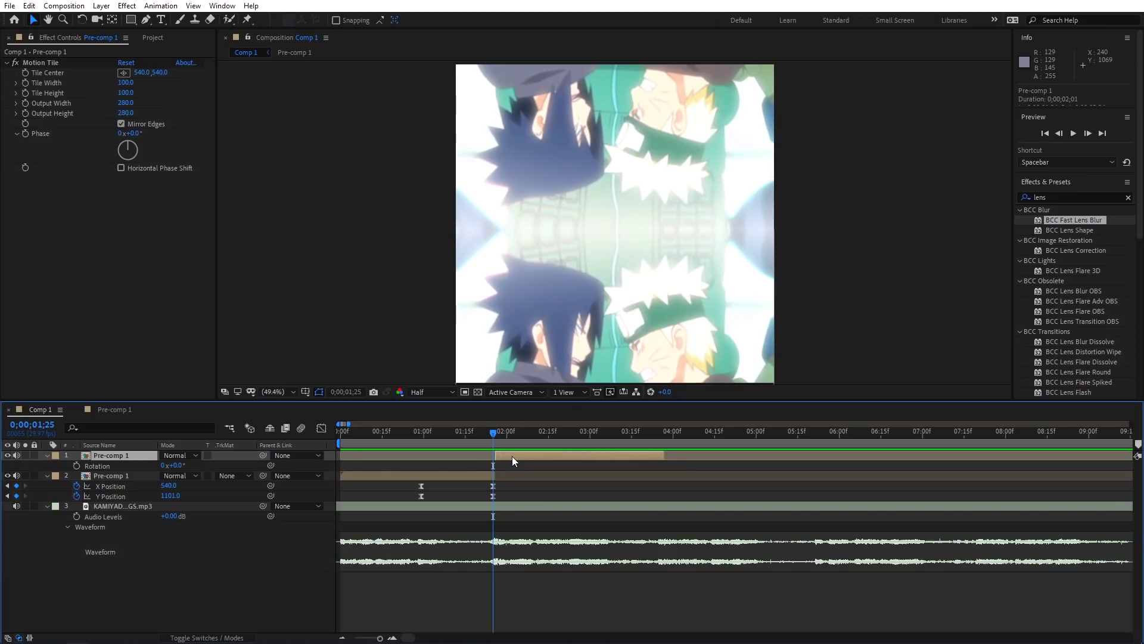
drag(512, 456, 401, 434)
key(space)
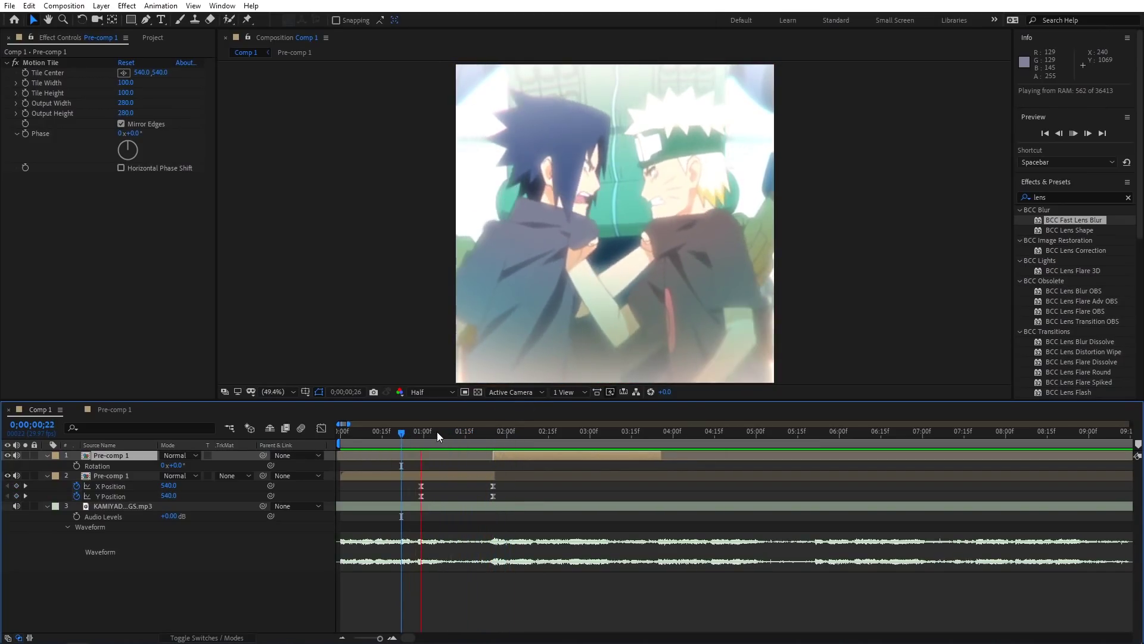
click(476, 432)
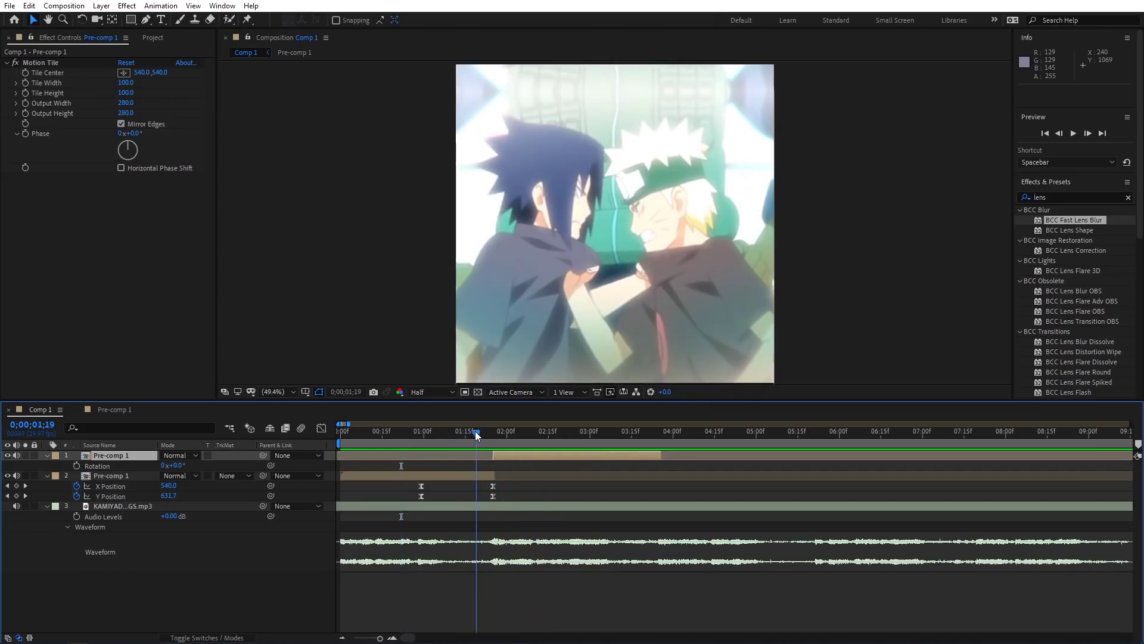
key(space)
key(space)
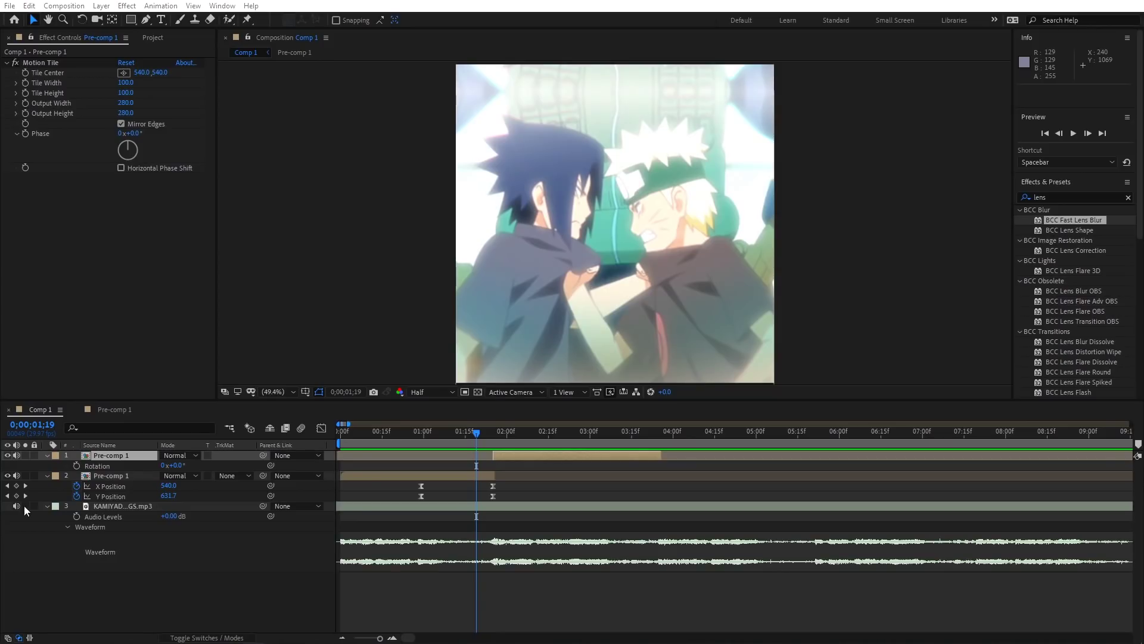
click(379, 434)
key(space)
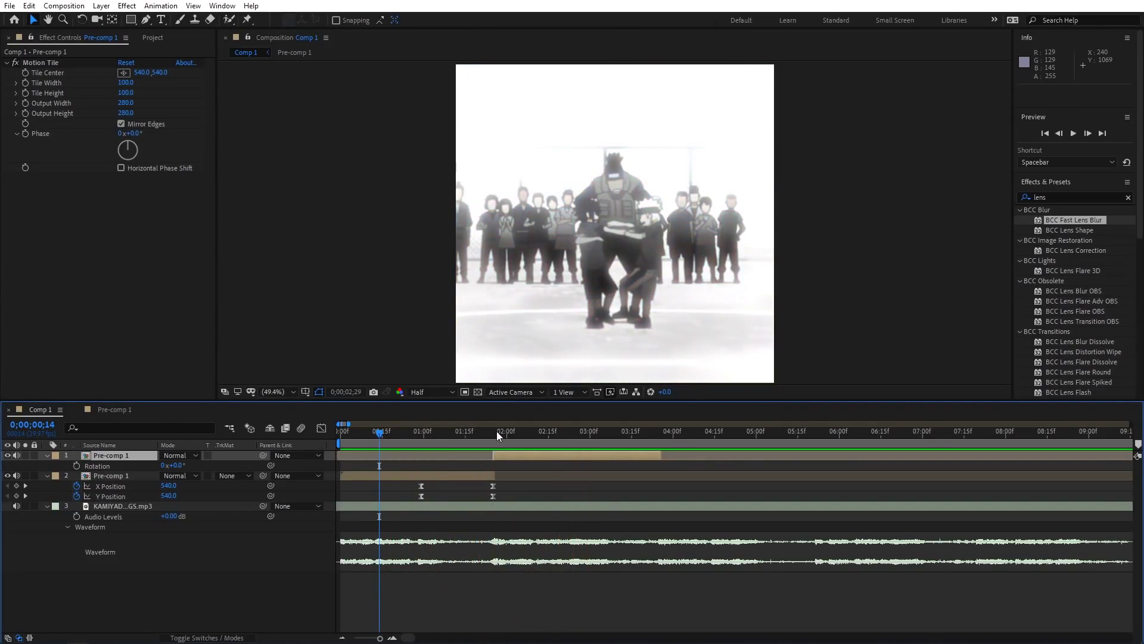
Reveal the second segment's Position in place of Rotation and keyframe it at 540, 540 at 0;00;01;25.
click(495, 432)
click(492, 434)
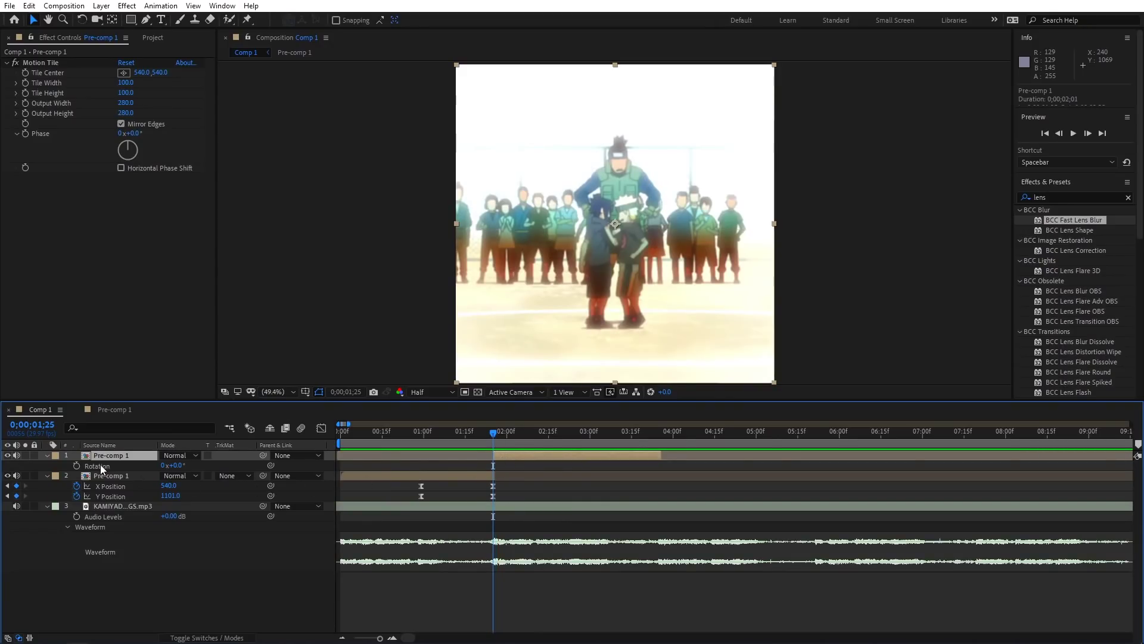
click(79, 466)
key(ctrl+z)
key(p)
click(77, 465)
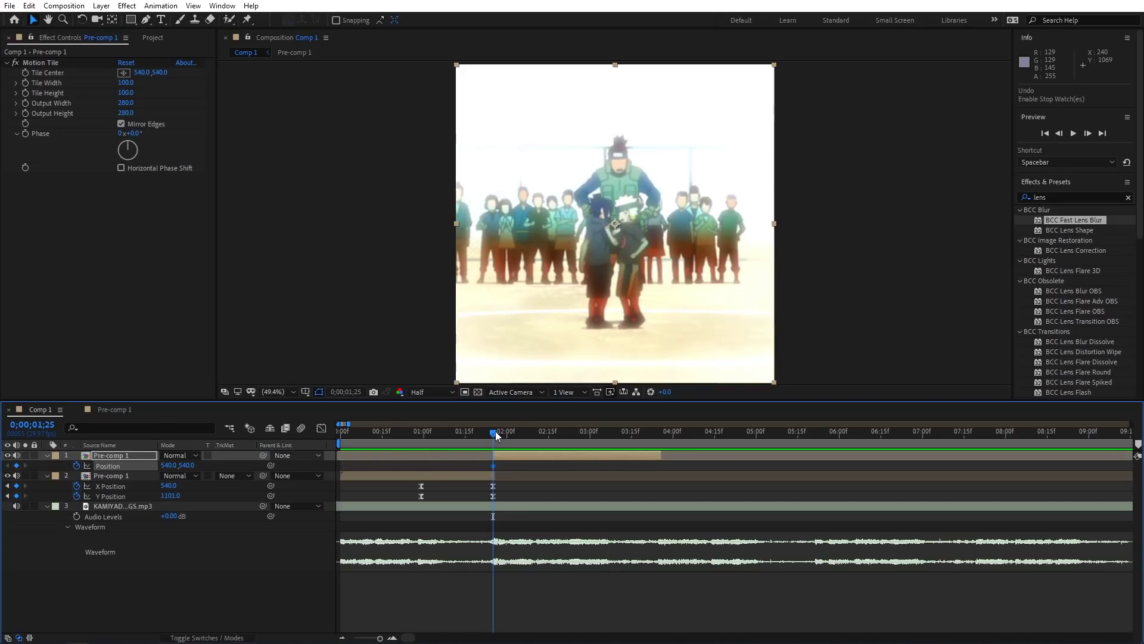
Keyframe the second segment's Position at 540, 540 at 0;00;02;23, and set its 0;00;01;25 keyframe to 540, 29.
drag(499, 432, 571, 432)
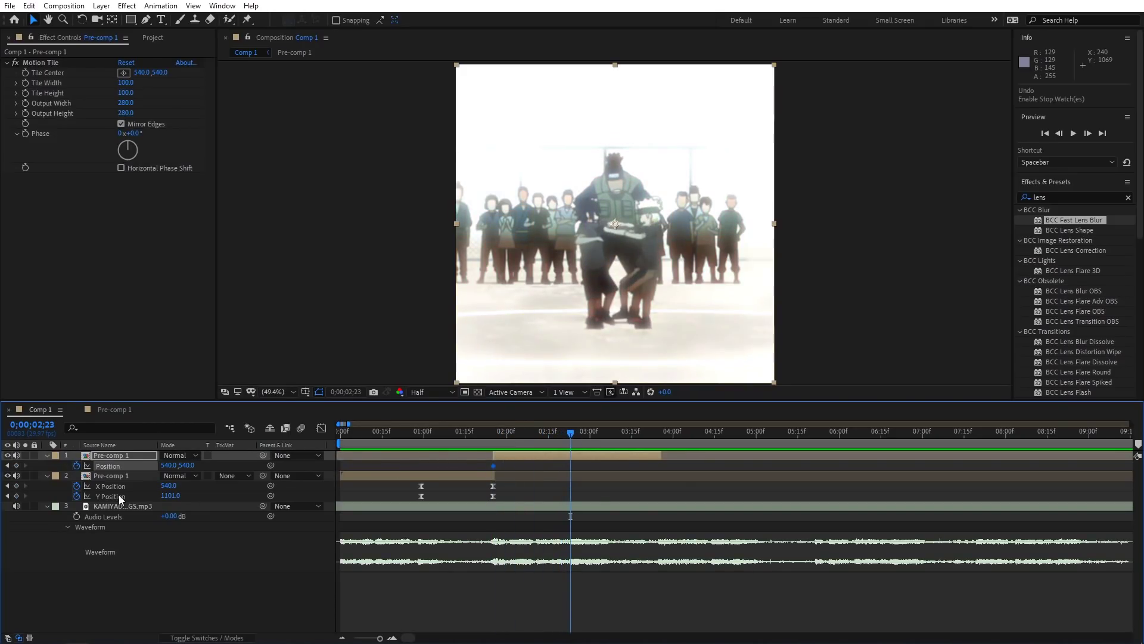
key(j)
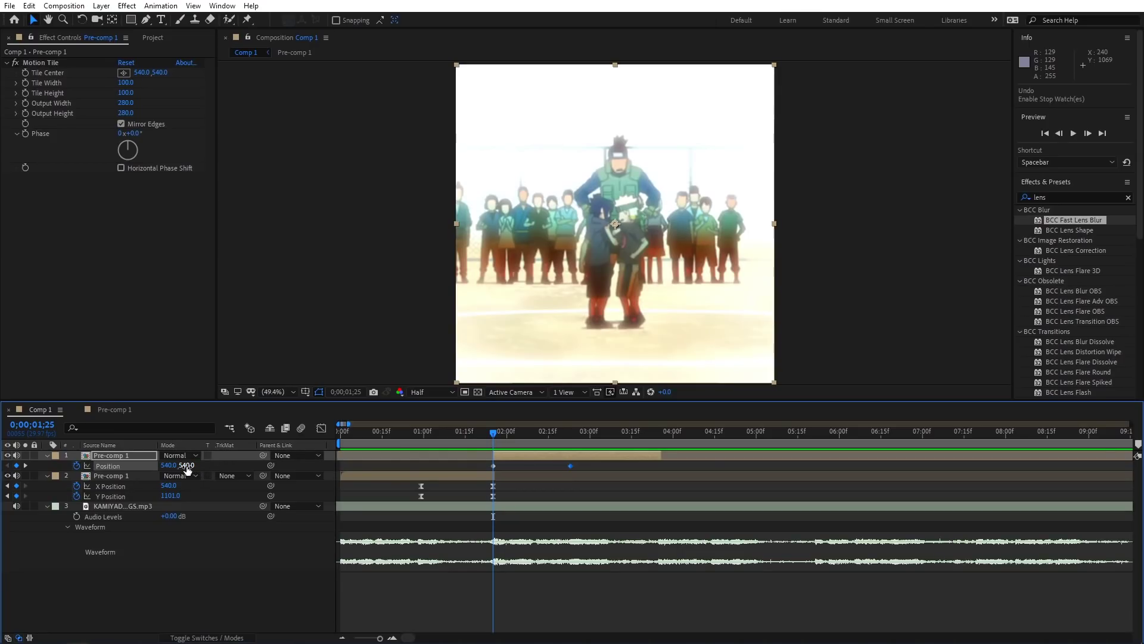
drag(187, 465, 21, 325)
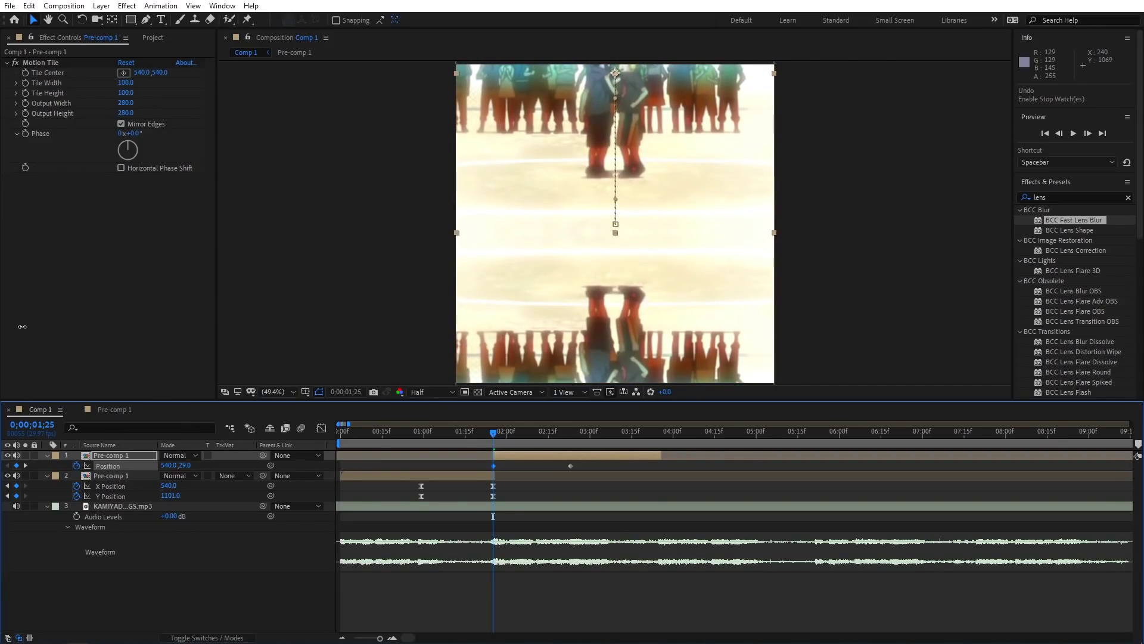
Separate the second segment's Position into eased X and Y dimensions, and bend the Y curve to rise steeply and level off at 0;00;02;23.
click(321, 429)
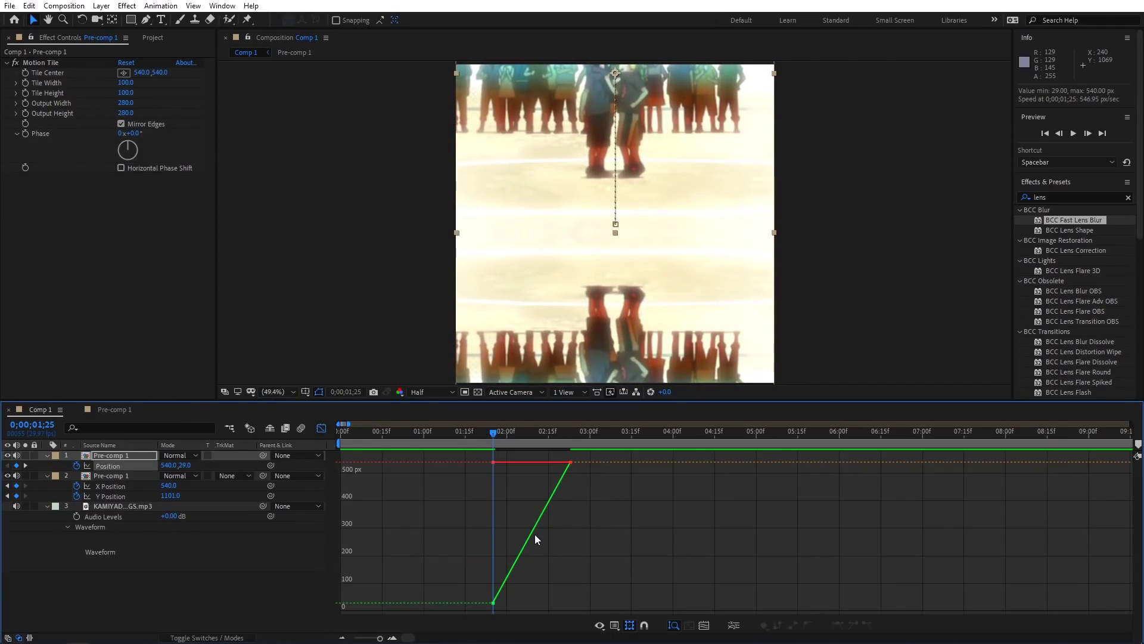
click(534, 534)
click(734, 625)
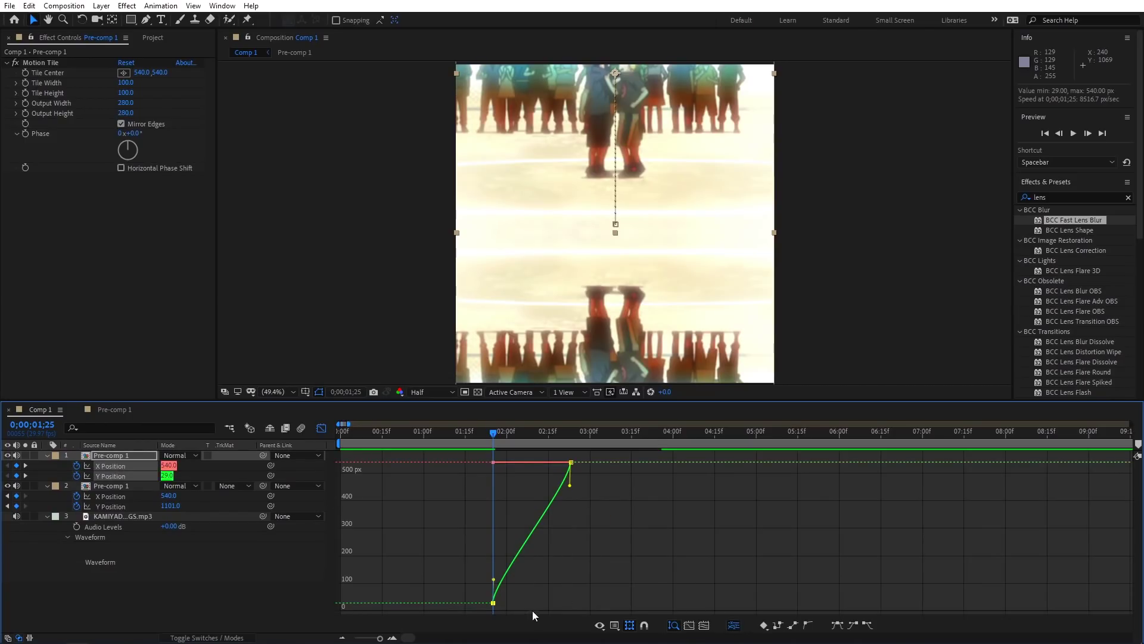
drag(497, 583, 495, 525)
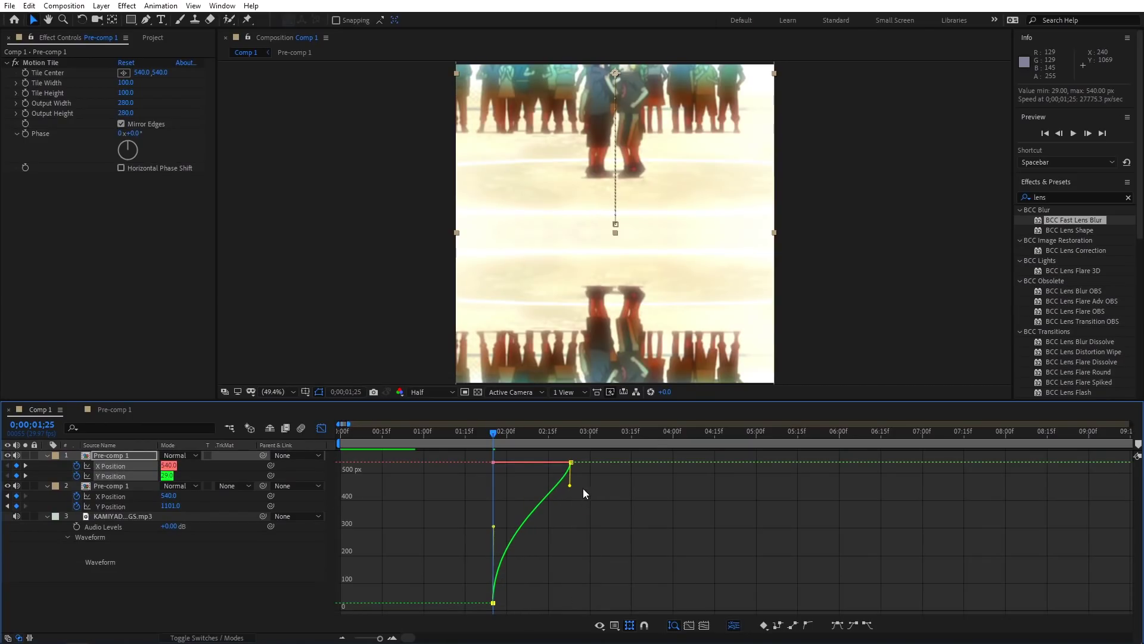
drag(571, 487, 456, 473)
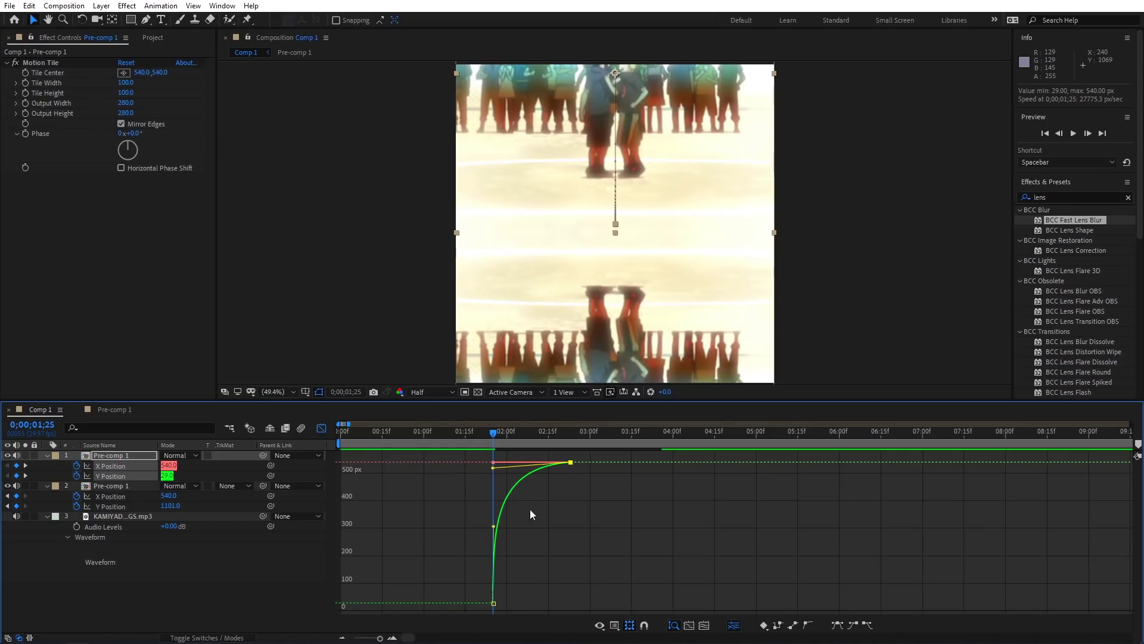
Play the vertical slide transition across both segments from the beginning, and close the graph editor.
key(space)
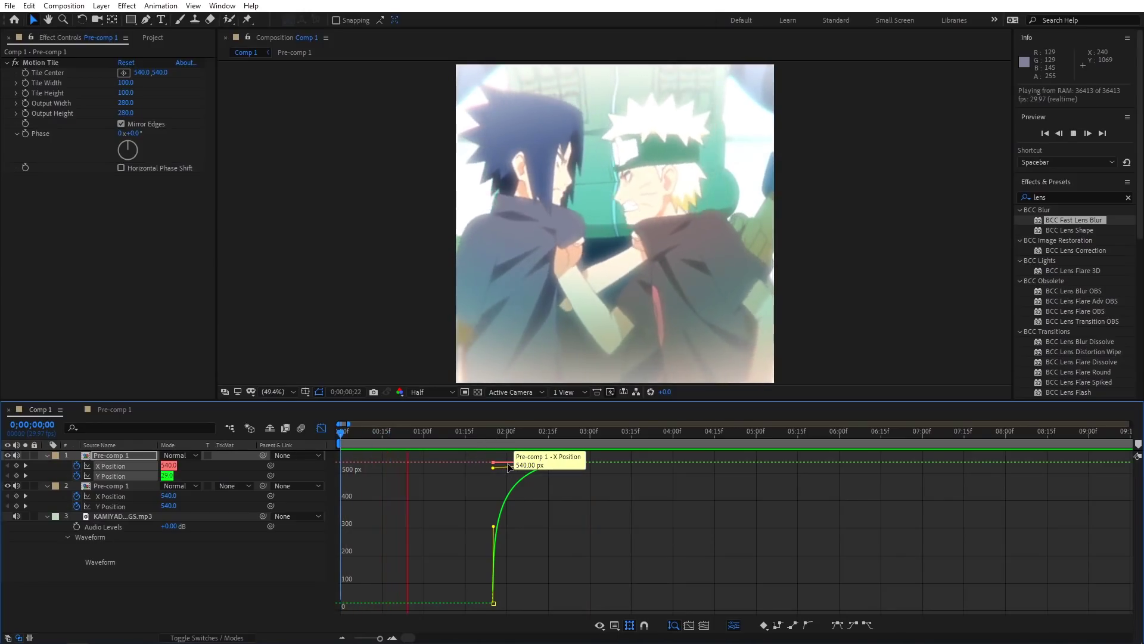
key(space)
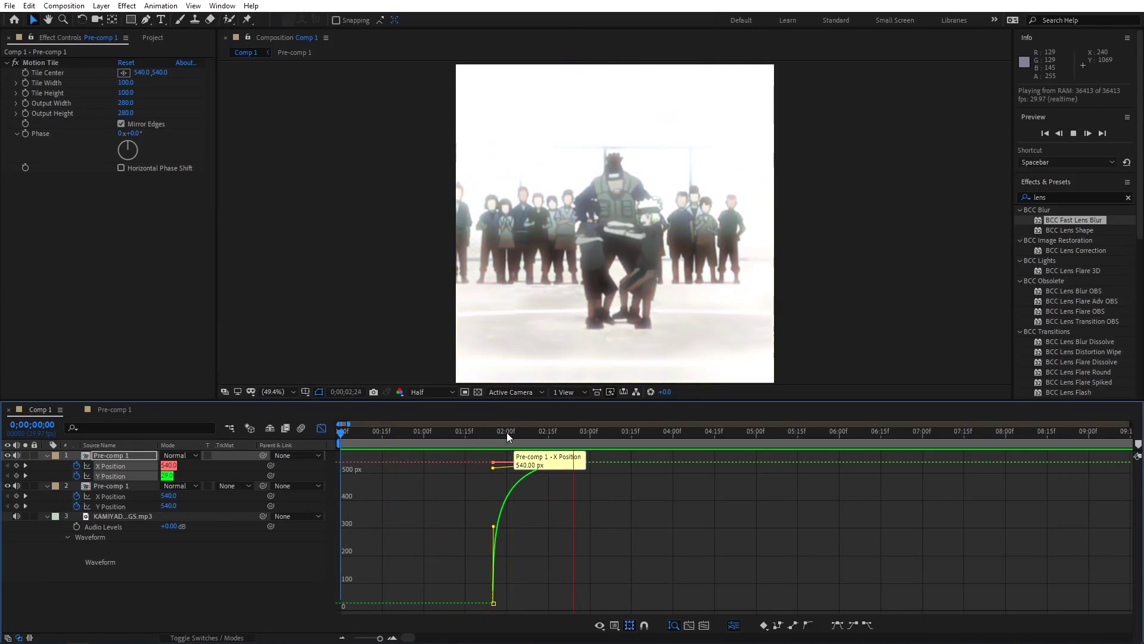
click(321, 428)
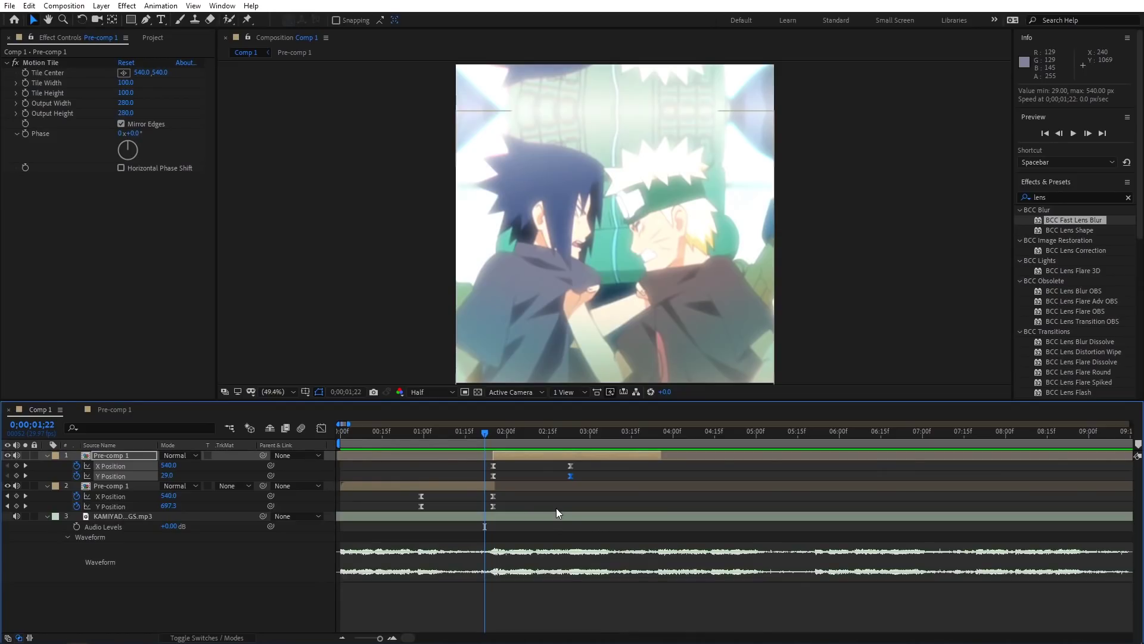
Review the finished transition against the song in a wider timeline range, replaying from the start and scrubbing across both segments' Position keyframes.
click(341, 638)
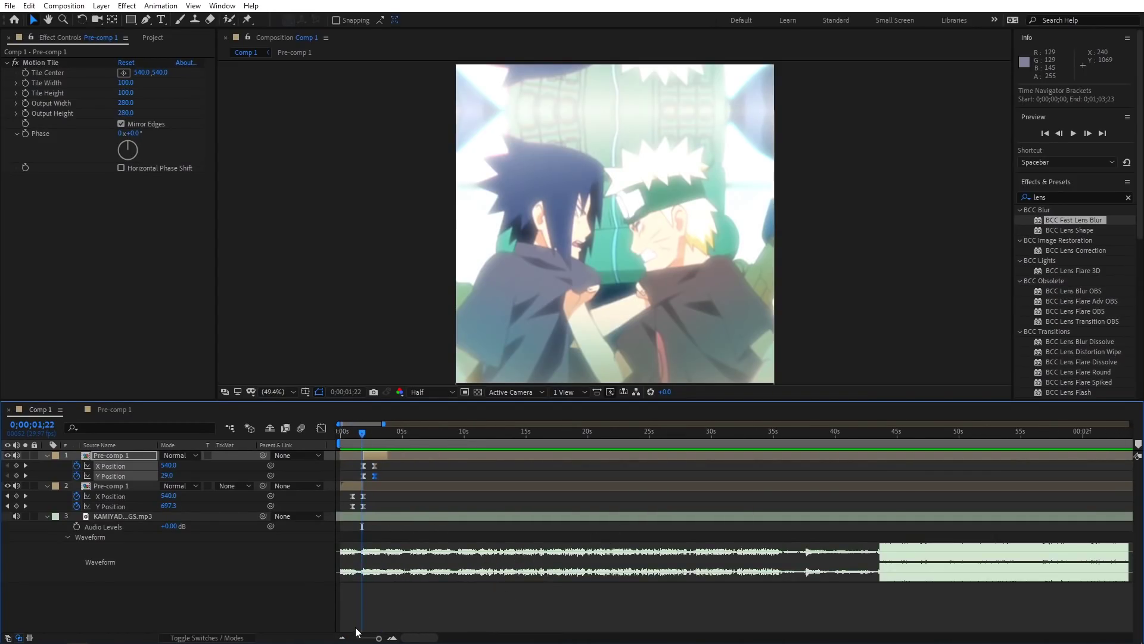
click(341, 638)
drag(632, 433, 736, 441)
drag(587, 433, 562, 434)
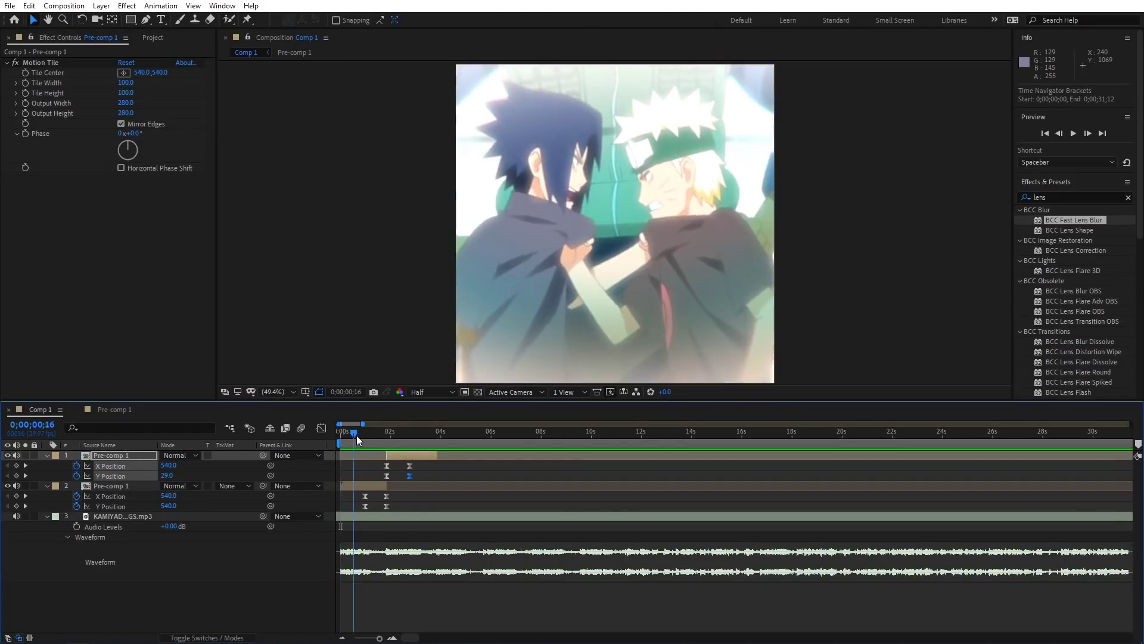
drag(357, 435, 328, 443)
key(space)
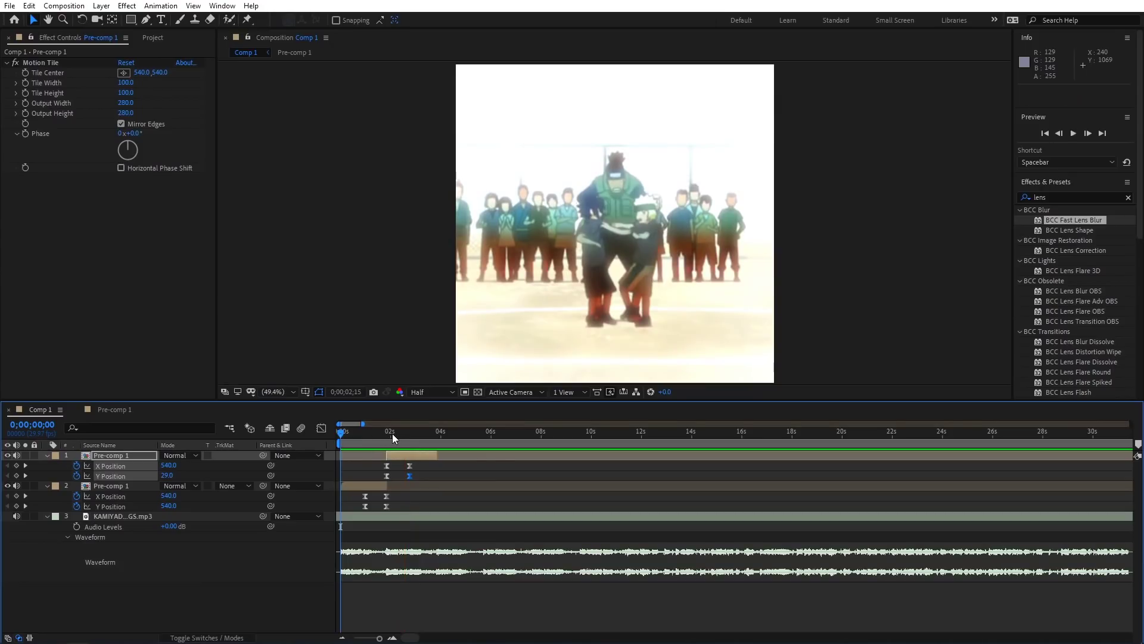
drag(392, 434, 403, 438)
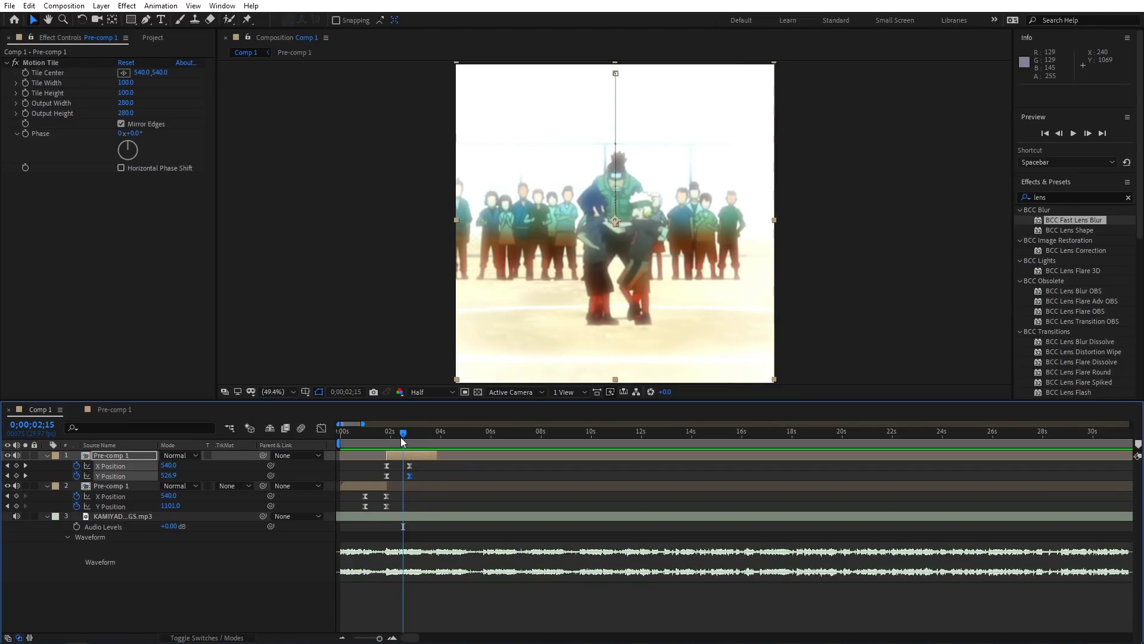
drag(402, 435, 361, 445)
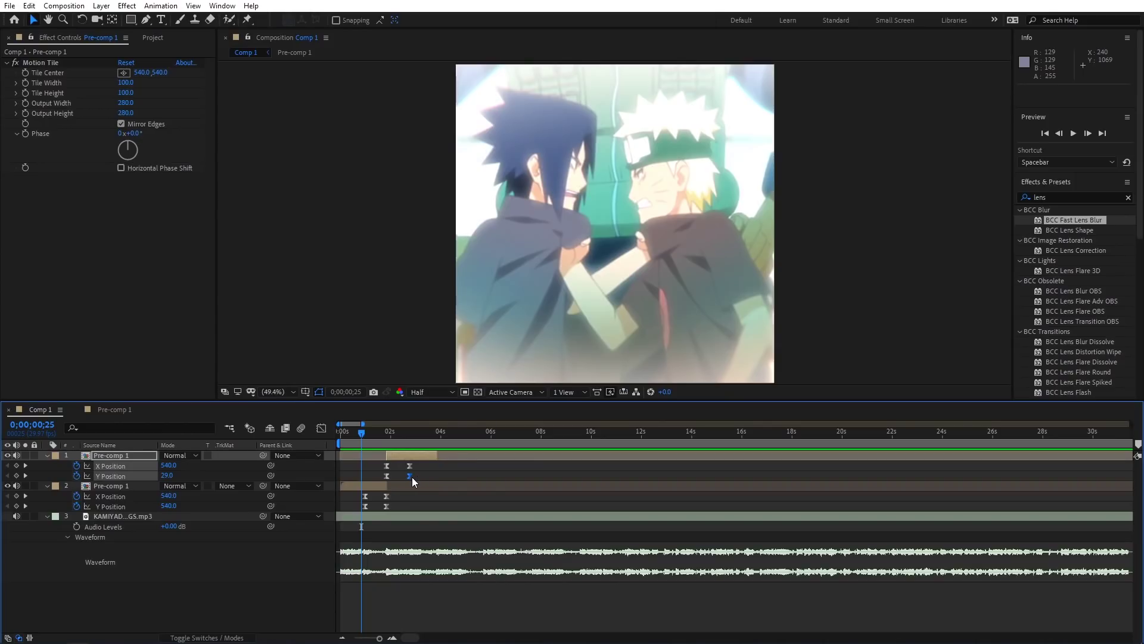